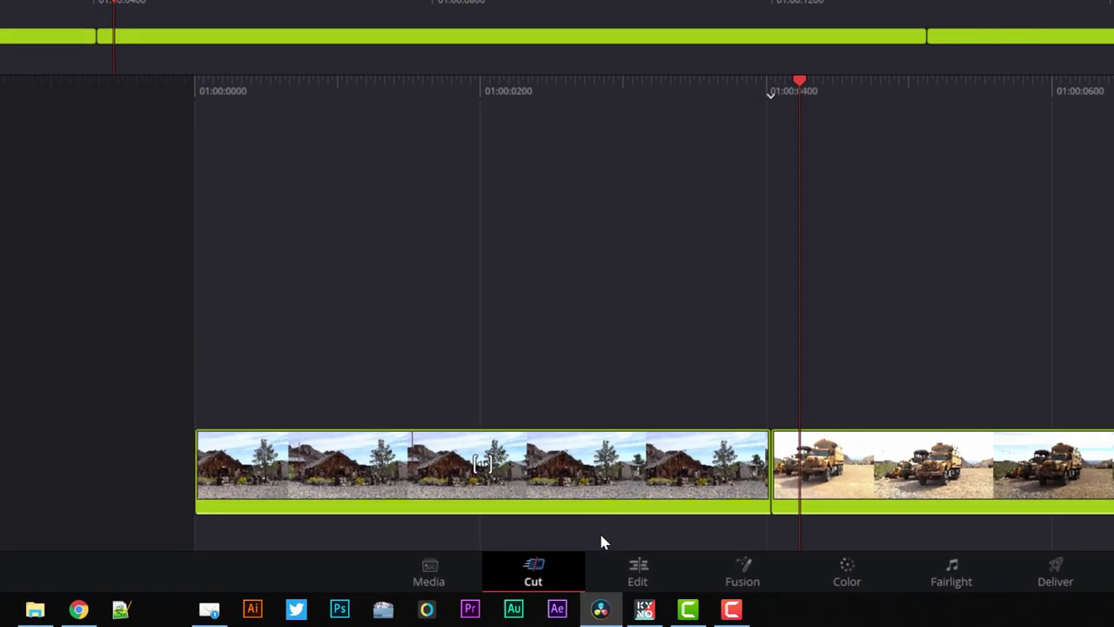
# - Switch between the Edit and Cut pages, ending back on the Cut page
pyautogui.click(498, 598)
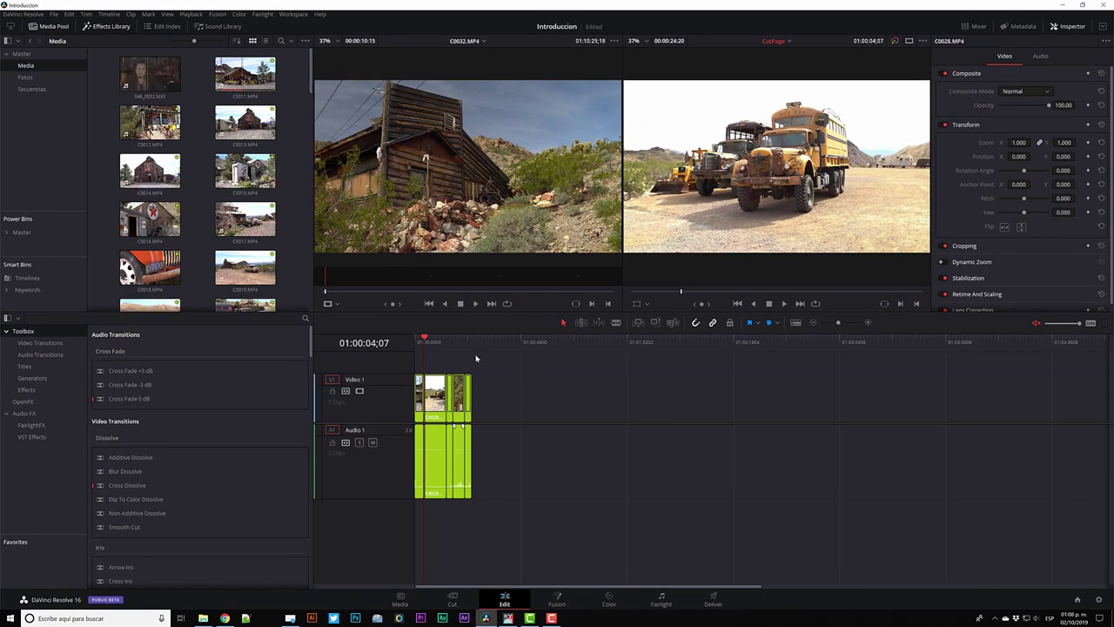
pyautogui.moveTo(456, 144)
pyautogui.click(452, 601)
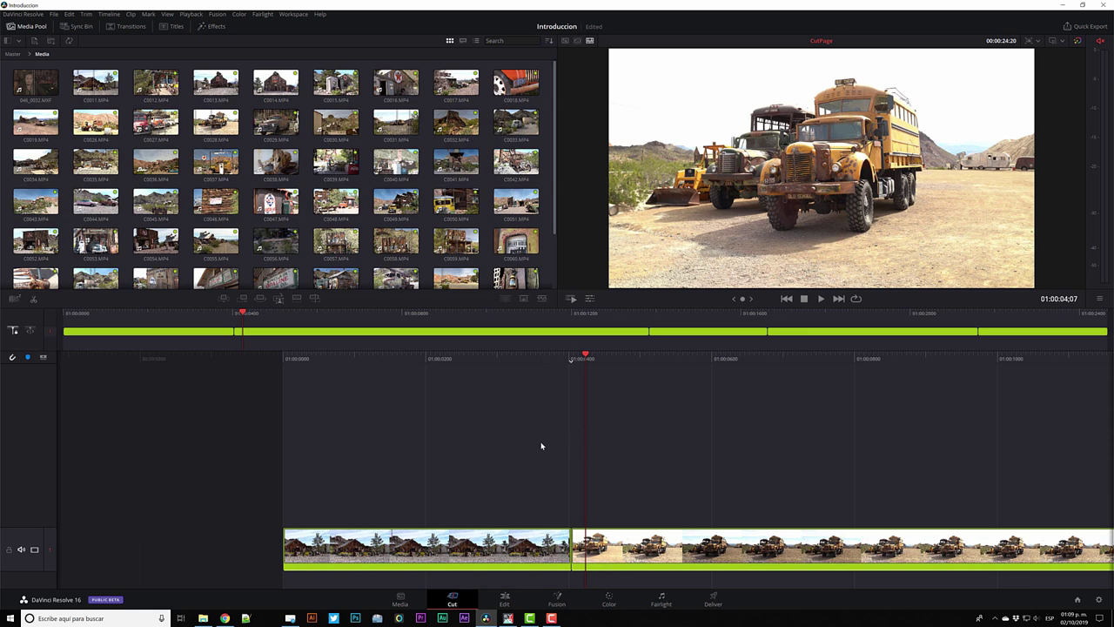
pyautogui.click(504, 599)
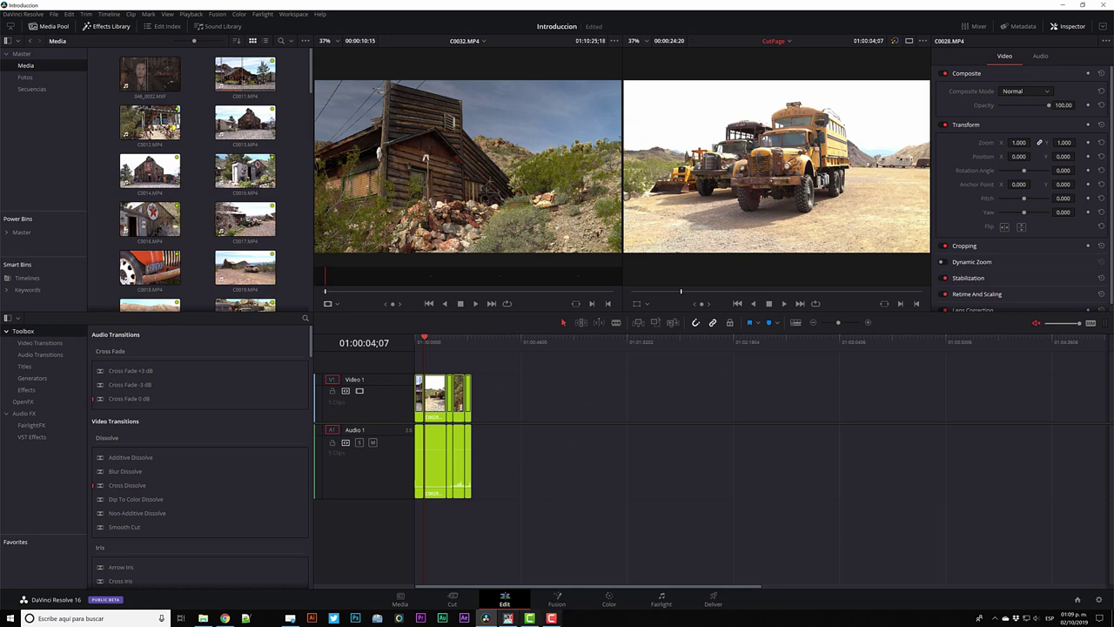
pyautogui.click(461, 607)
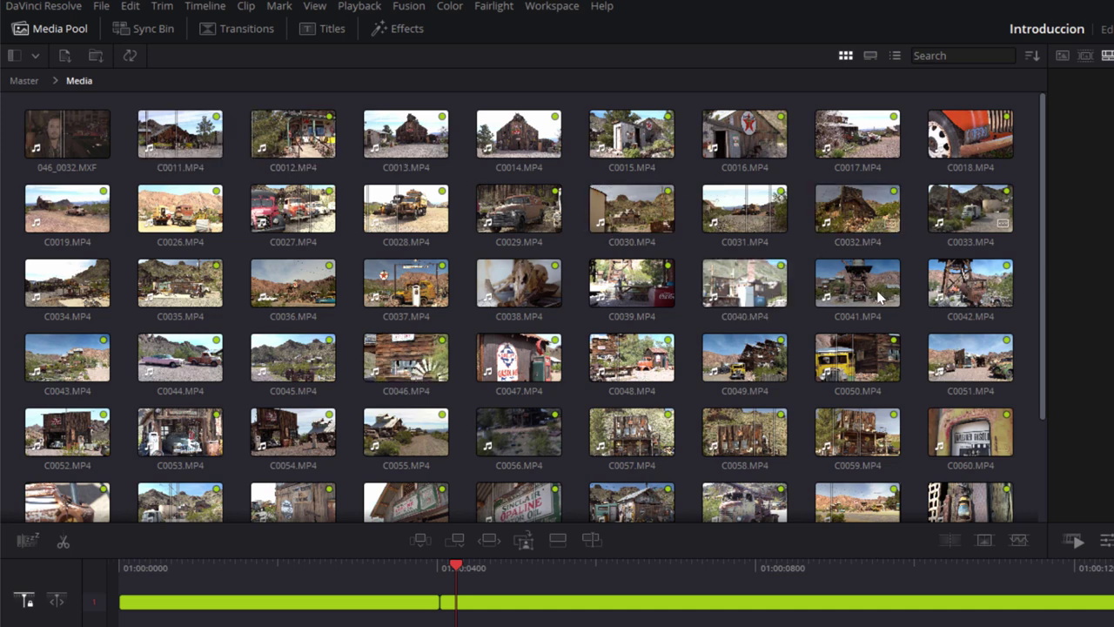
# - Open the Media bin from the Master bin and select clip C0037
pyautogui.scroll(-3, 858, 318)
pyautogui.scroll(3, 857, 322)
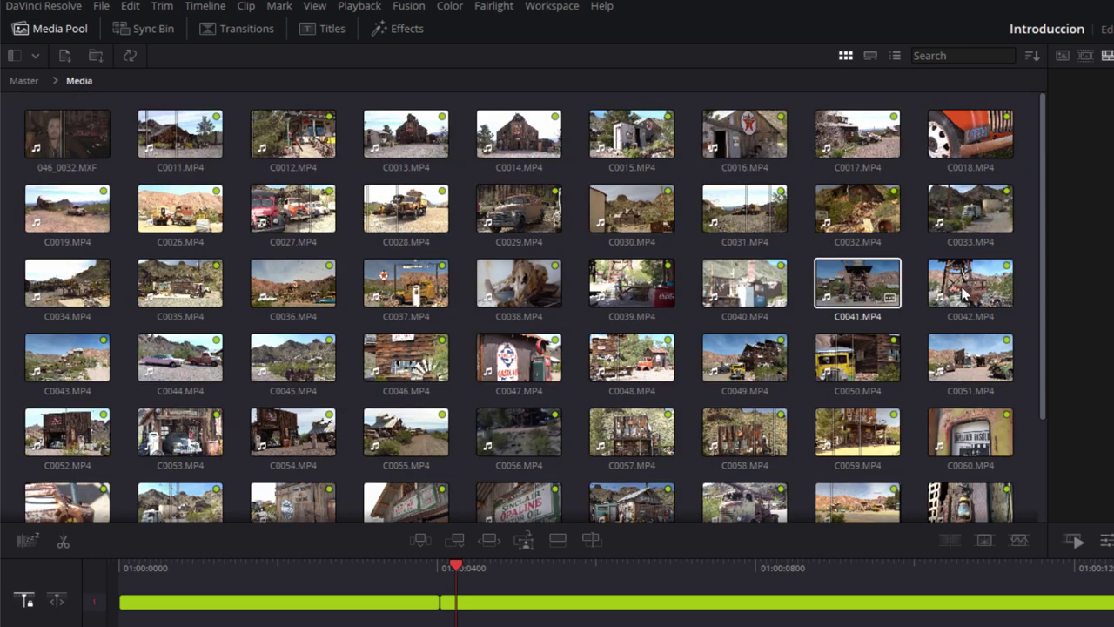
pyautogui.click(25, 80)
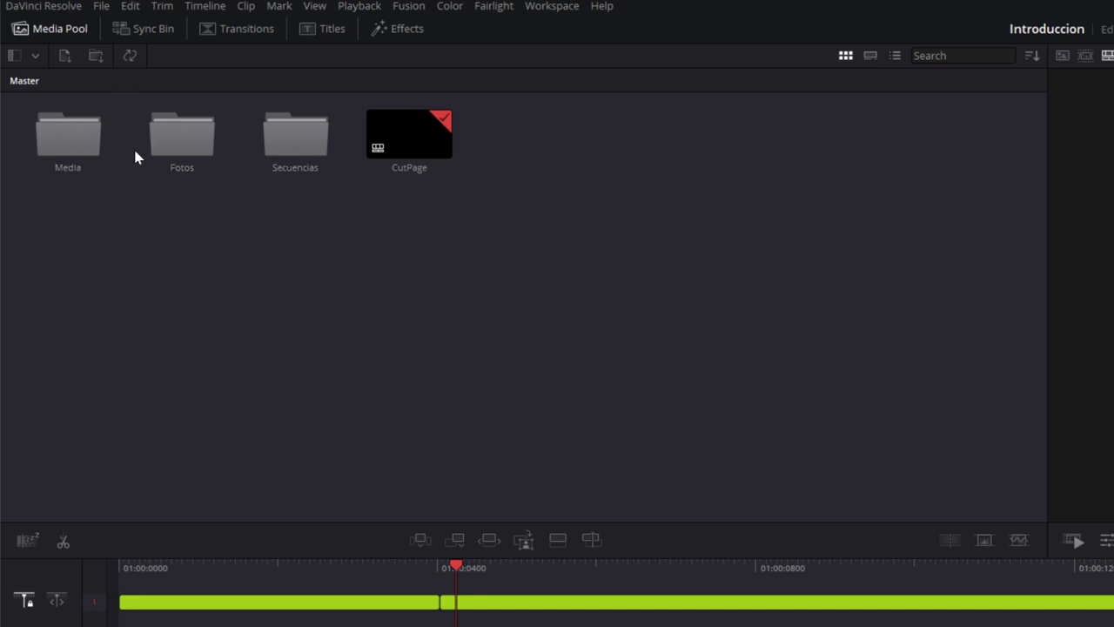
pyautogui.doubleClick(85, 146)
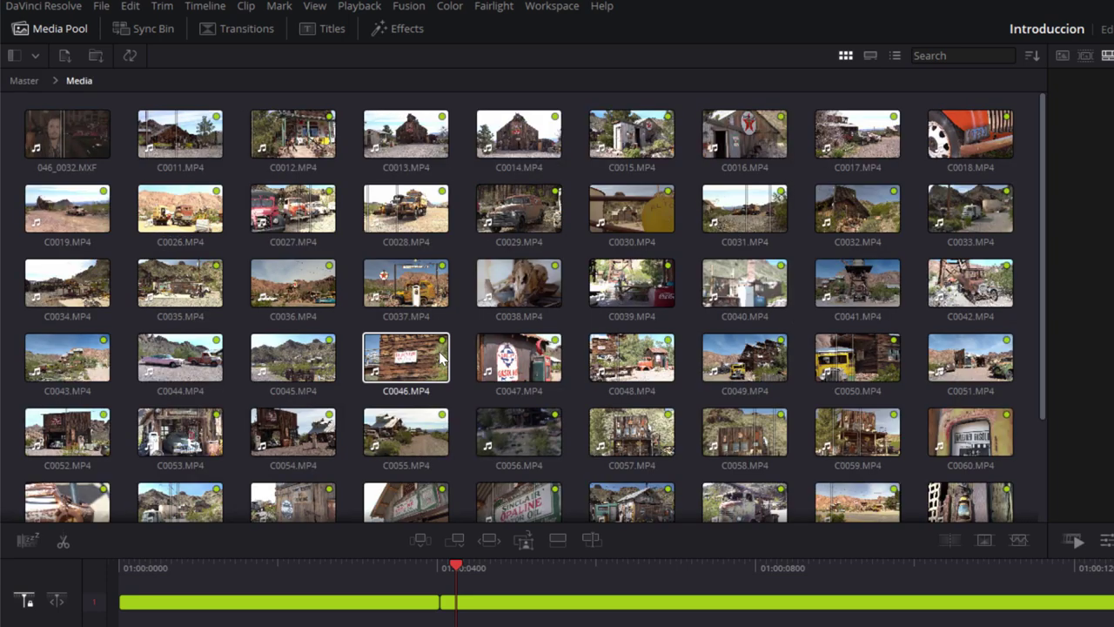
pyautogui.click(380, 275)
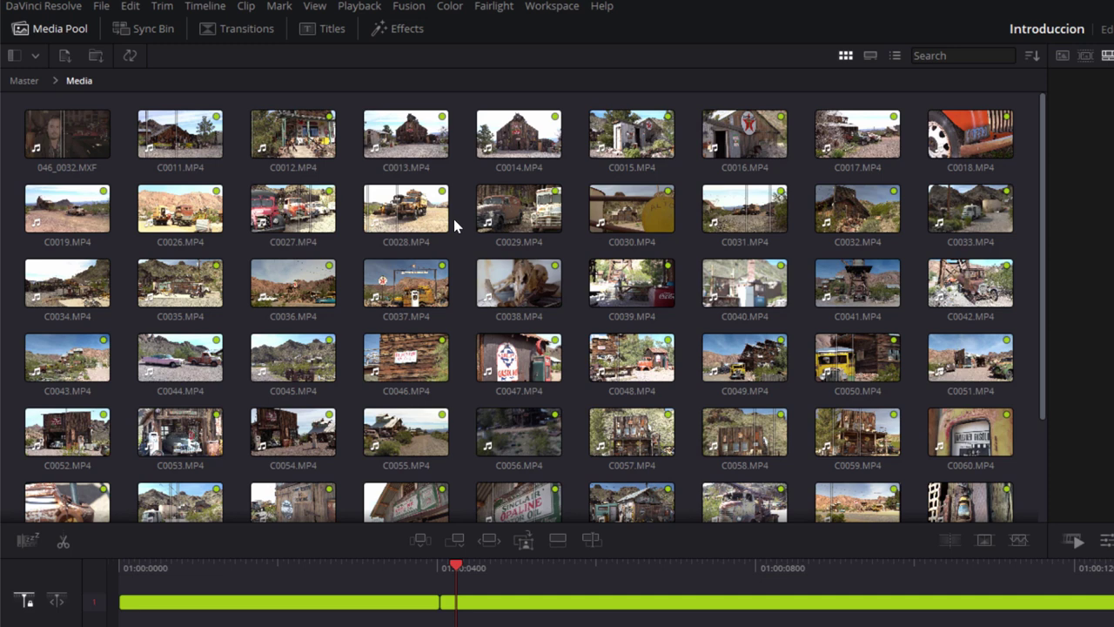
# - Show the Media bin clips as a detailed list
pyautogui.click(894, 56)
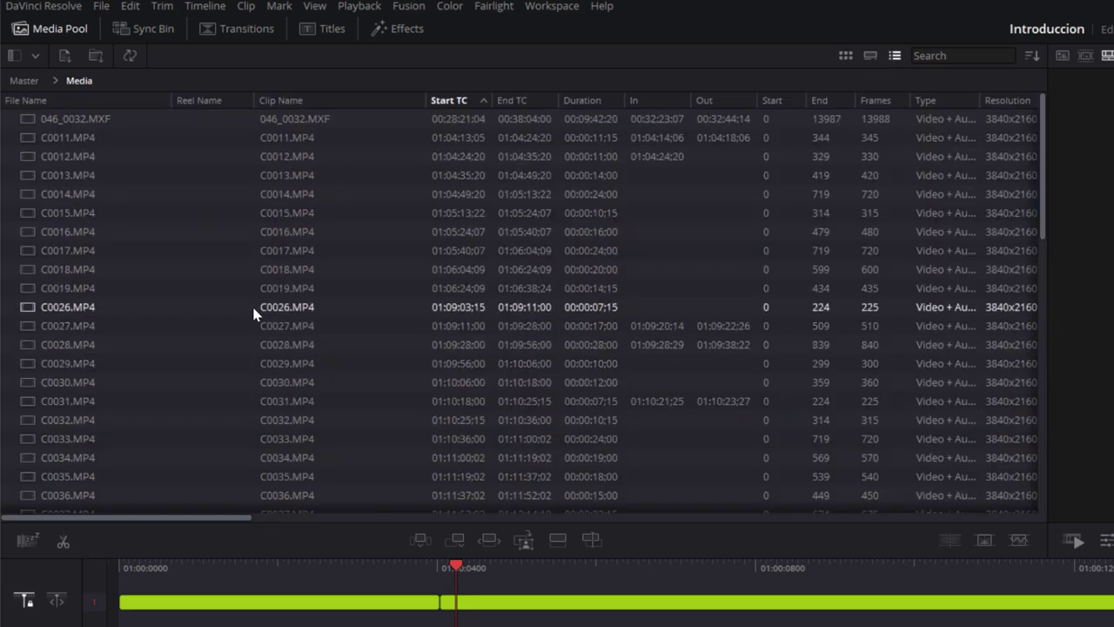
pyautogui.scroll(-5, 253, 307)
pyautogui.scroll(-2, 253, 315)
pyautogui.scroll(6, 253, 315)
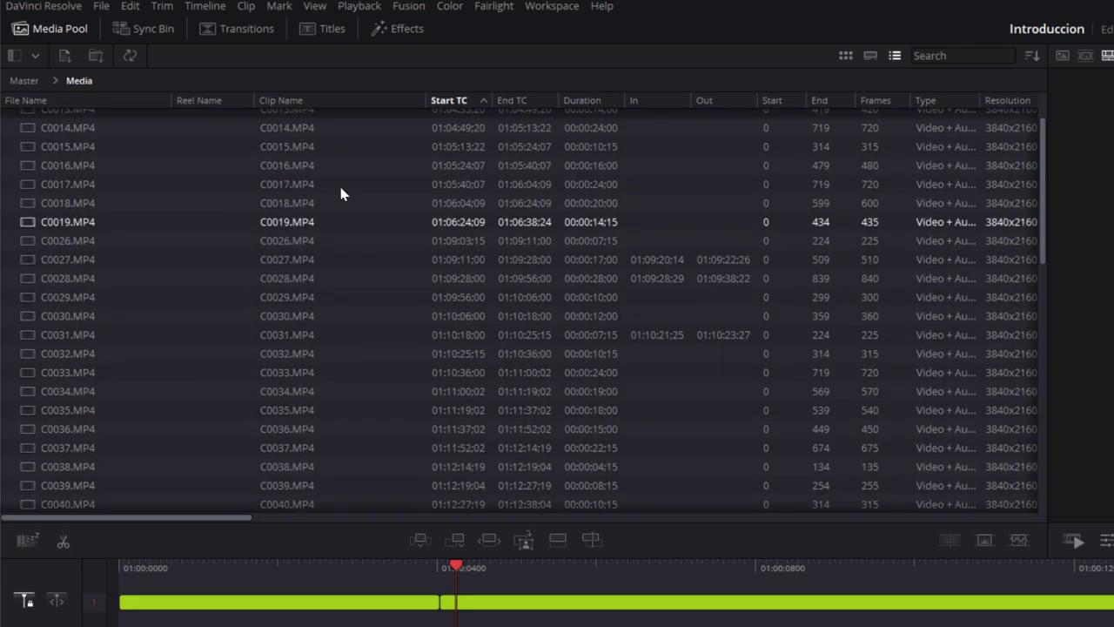
# - Show the clips as filmstrips with 29.970 DF fps, 3840x2160 and durations, and browse them
pyautogui.click(868, 56)
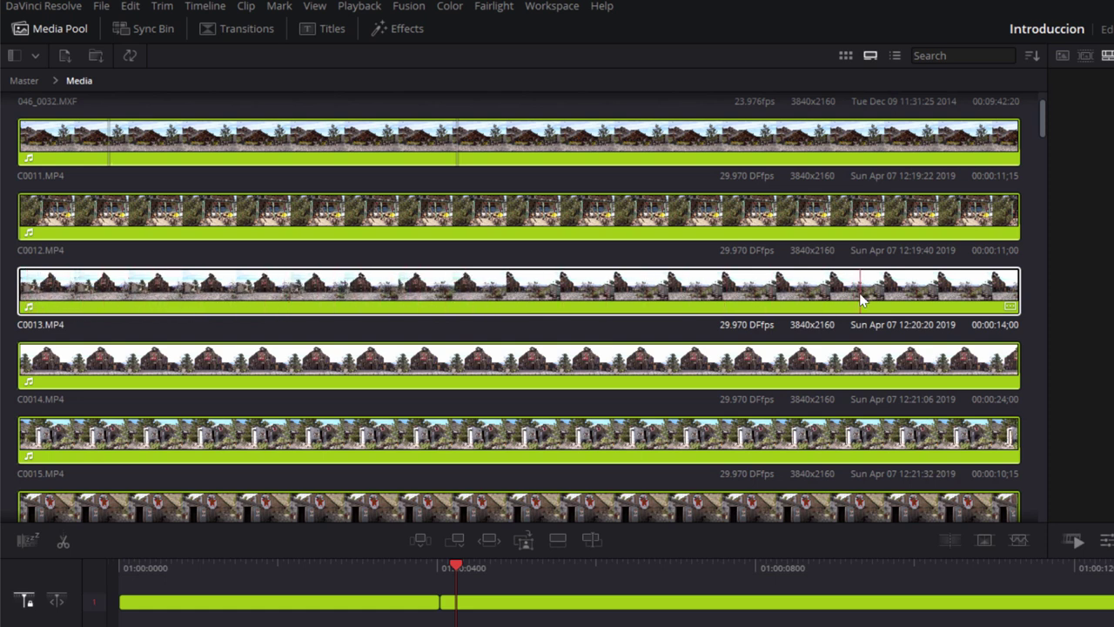
pyautogui.scroll(-3, 435, 375)
pyautogui.scroll(-5, 435, 375)
pyautogui.scroll(-5, 435, 374)
pyautogui.scroll(-5, 435, 375)
pyautogui.scroll(-6, 436, 374)
pyautogui.scroll(-5, 435, 375)
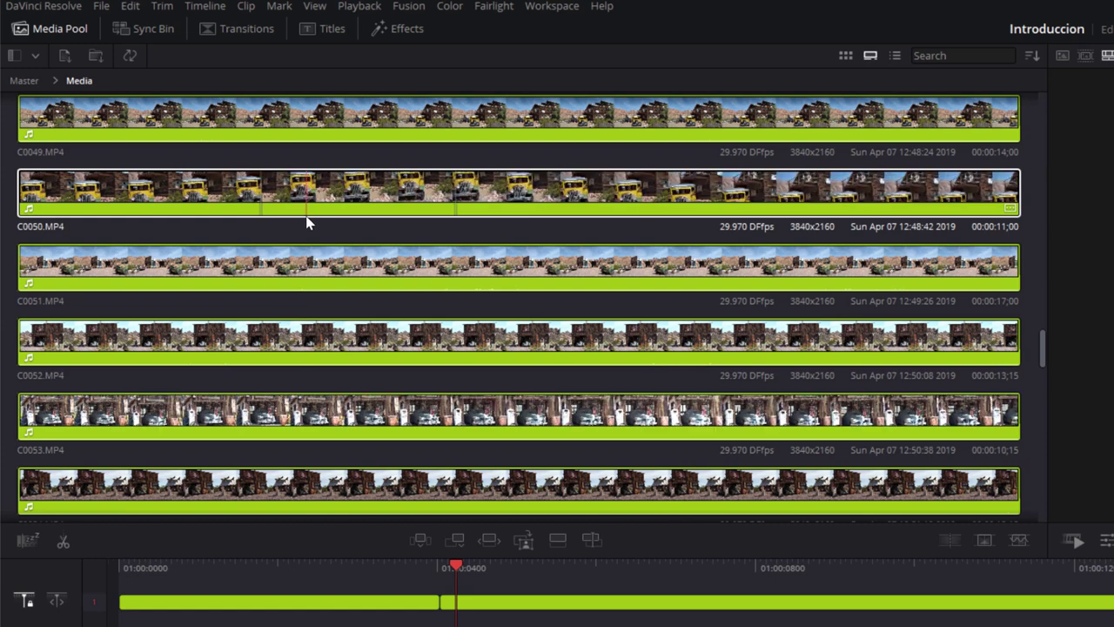
pyautogui.scroll(5, 307, 222)
pyautogui.scroll(5, 525, 293)
pyautogui.scroll(4, 525, 296)
pyautogui.scroll(3, 527, 296)
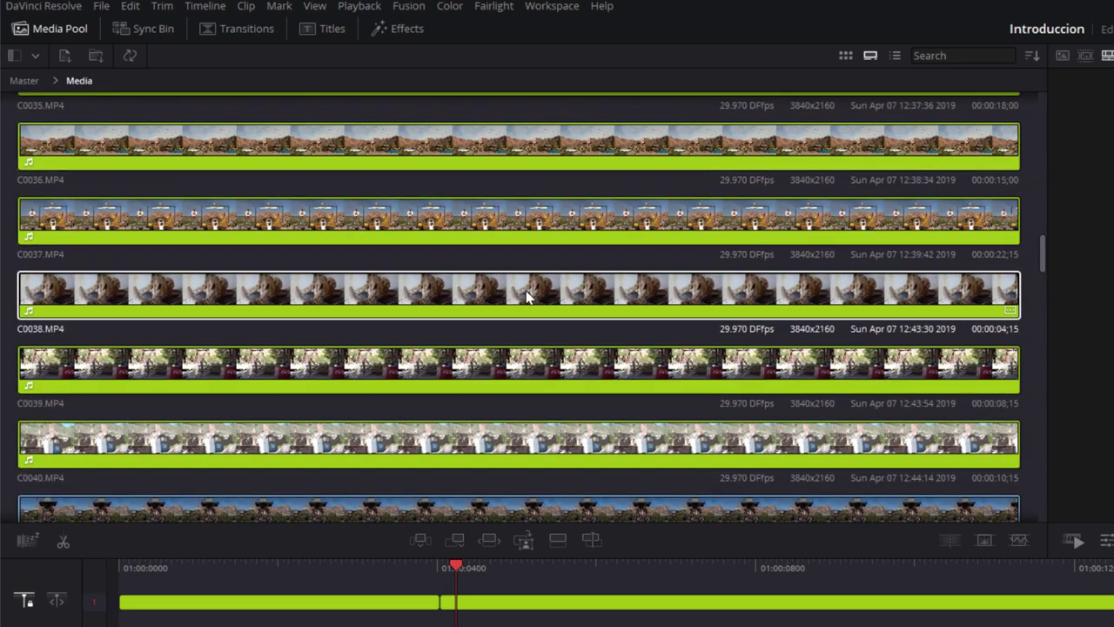
pyautogui.scroll(3, 526, 296)
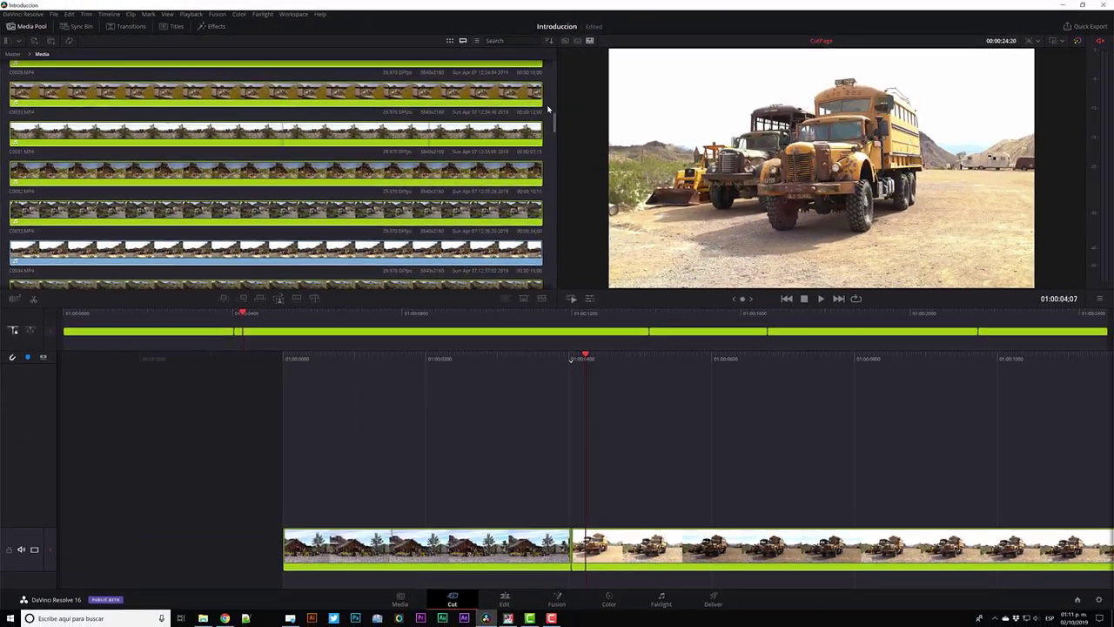
# - Return the bin to thumbnail view and preview clip C0042 in the viewer
pyautogui.click(449, 41)
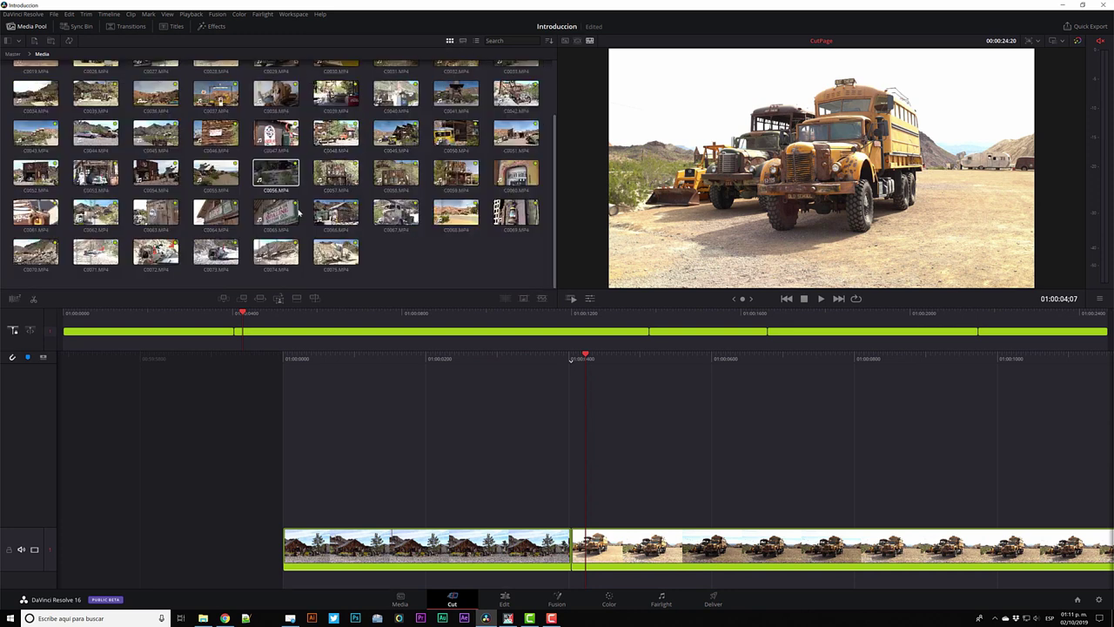
pyautogui.scroll(2, 311, 202)
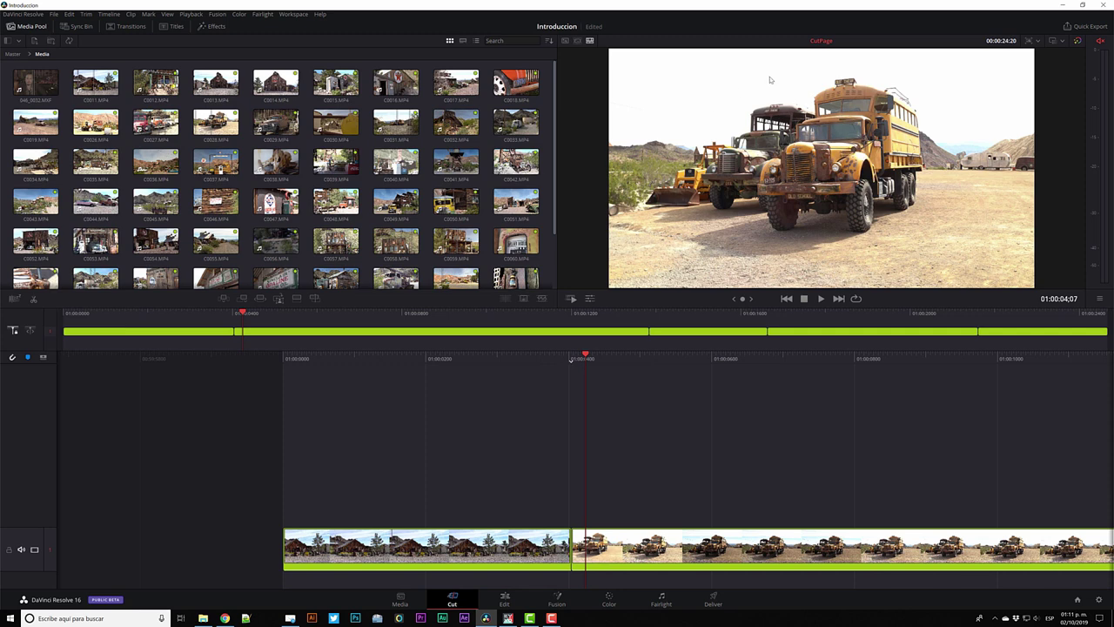
pyautogui.click(517, 161)
pyautogui.doubleClick(516, 161)
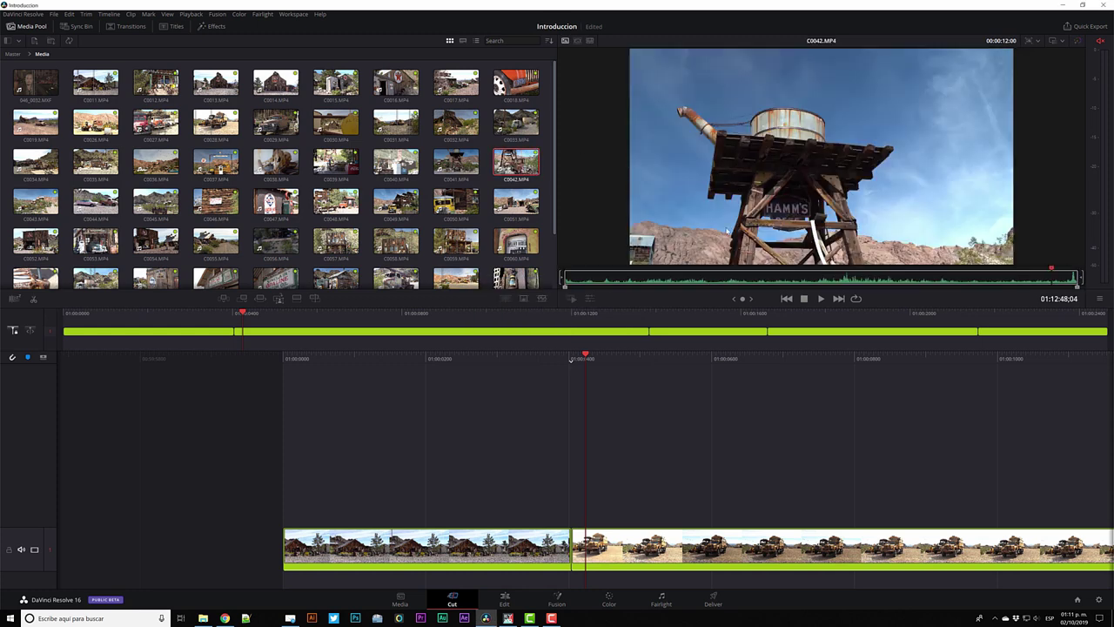
pyautogui.click(614, 420)
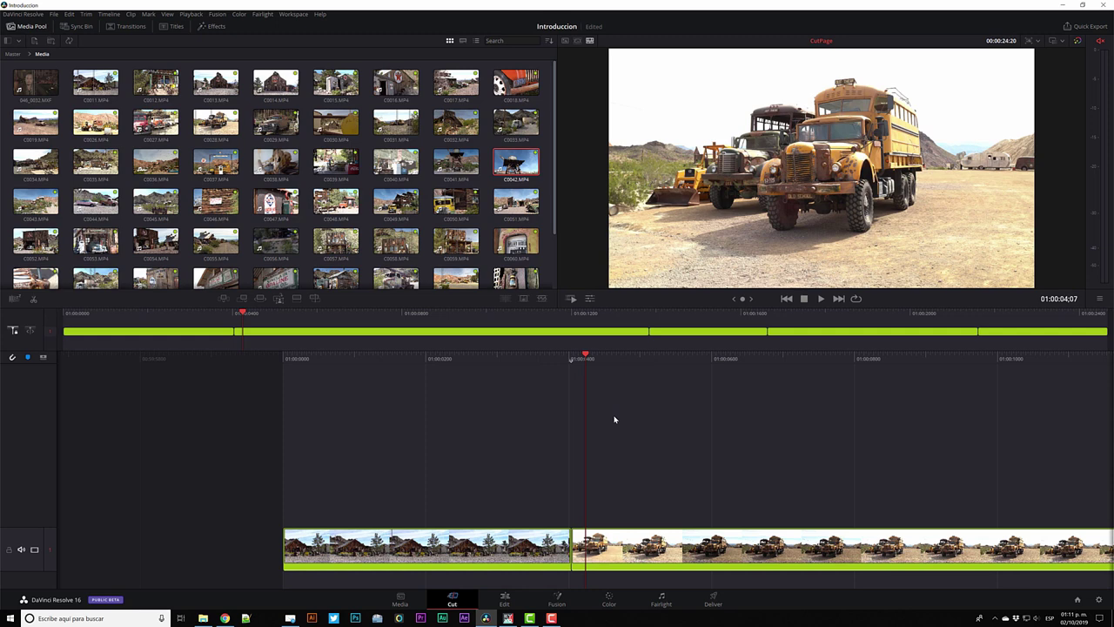
# - Preview clip C0033, then return the viewer to the CutPage timeline
pyautogui.doubleClick(516, 122)
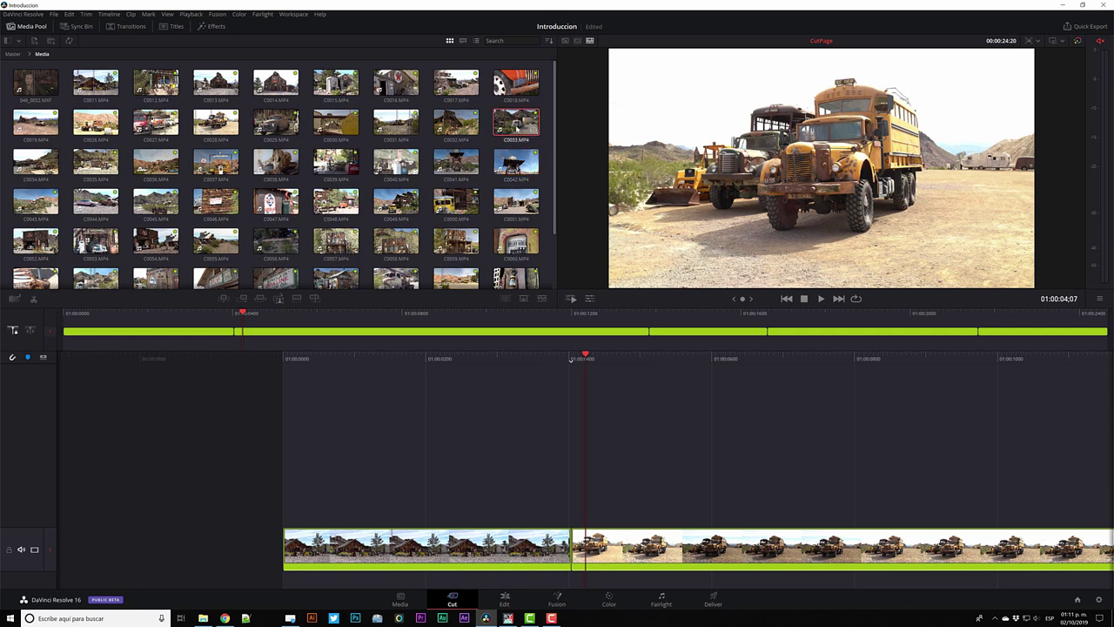
pyautogui.click(646, 372)
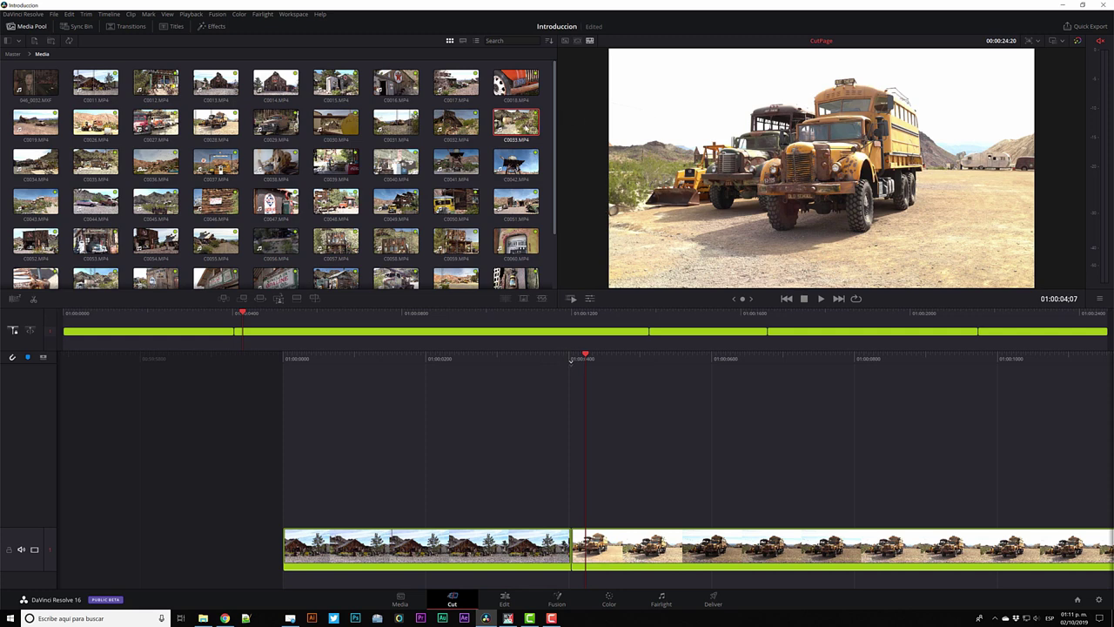
pyautogui.click(517, 122)
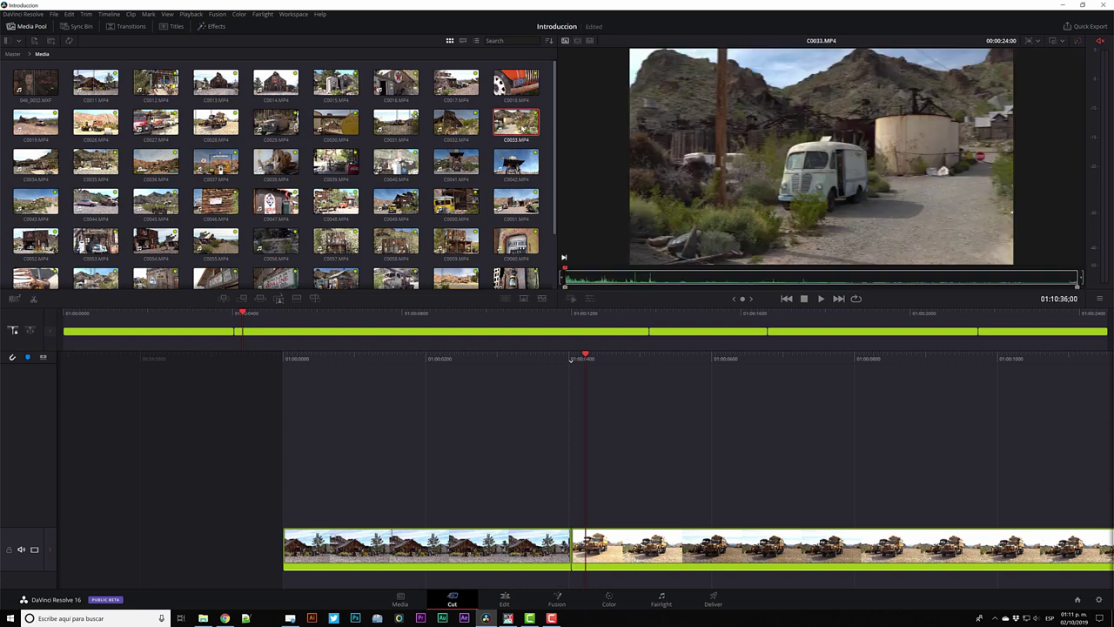
pyautogui.click(635, 391)
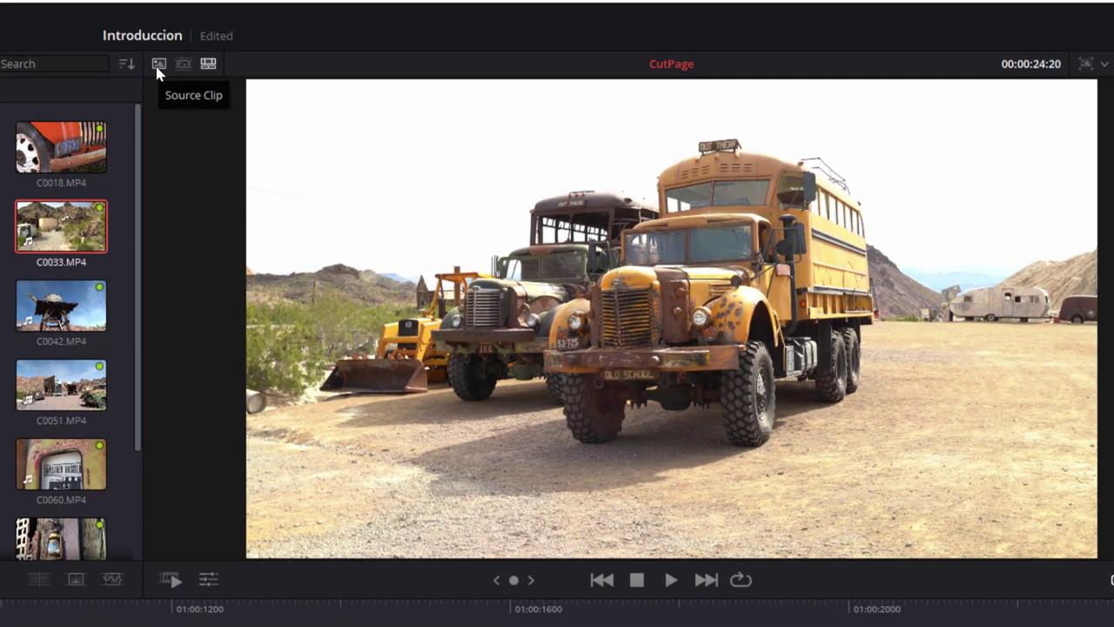
pyautogui.click(157, 66)
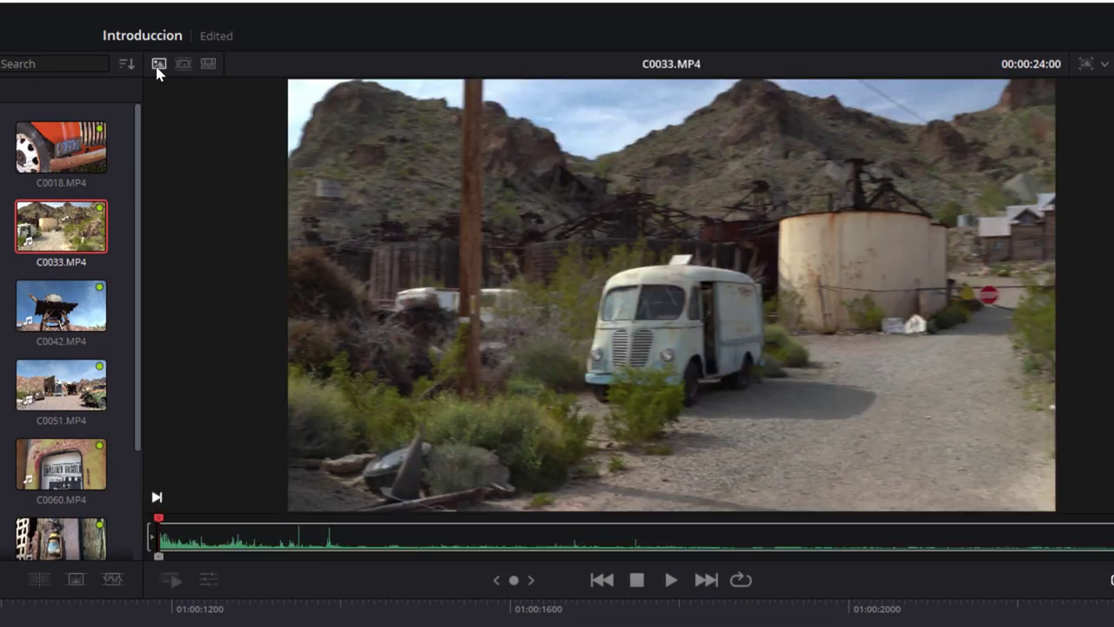
pyautogui.click(209, 70)
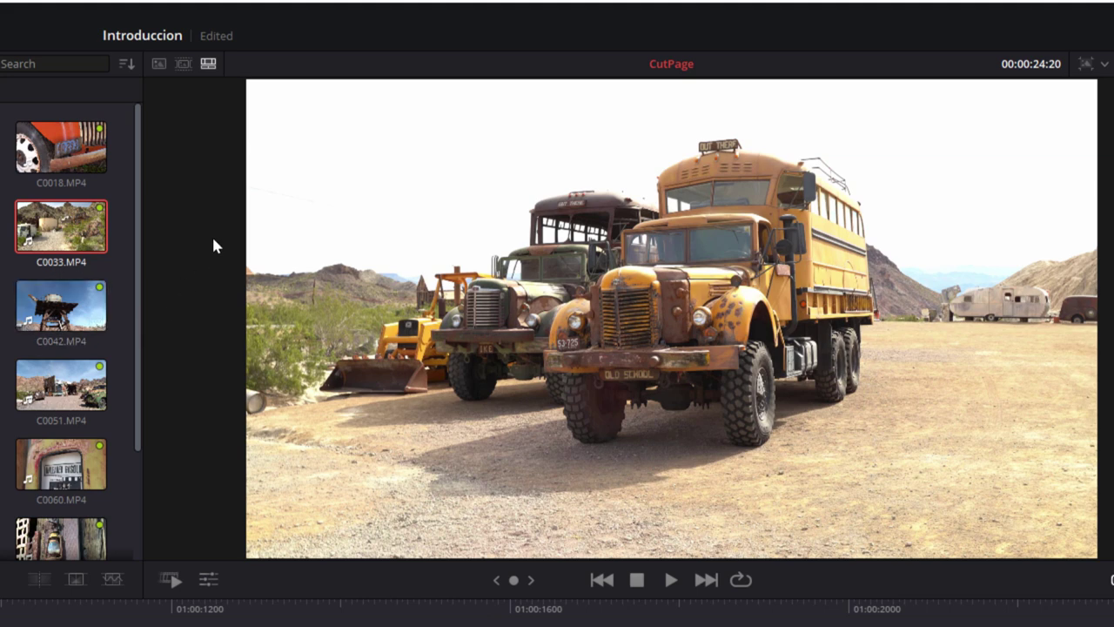
pyautogui.click(182, 72)
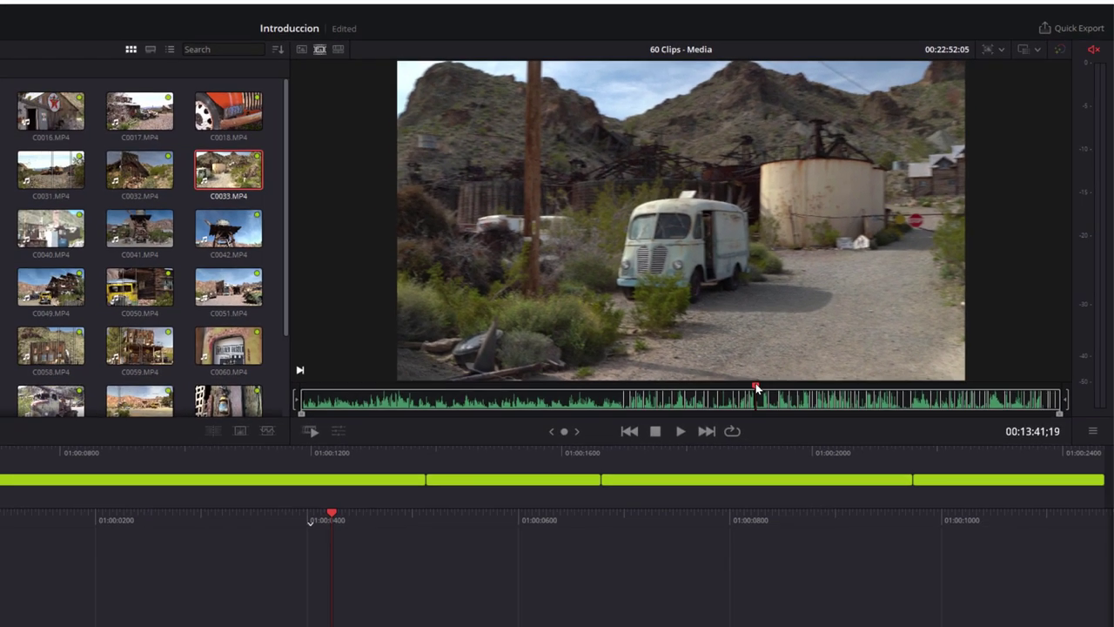
pyautogui.moveTo(754, 388); pyautogui.dragTo(679, 397)
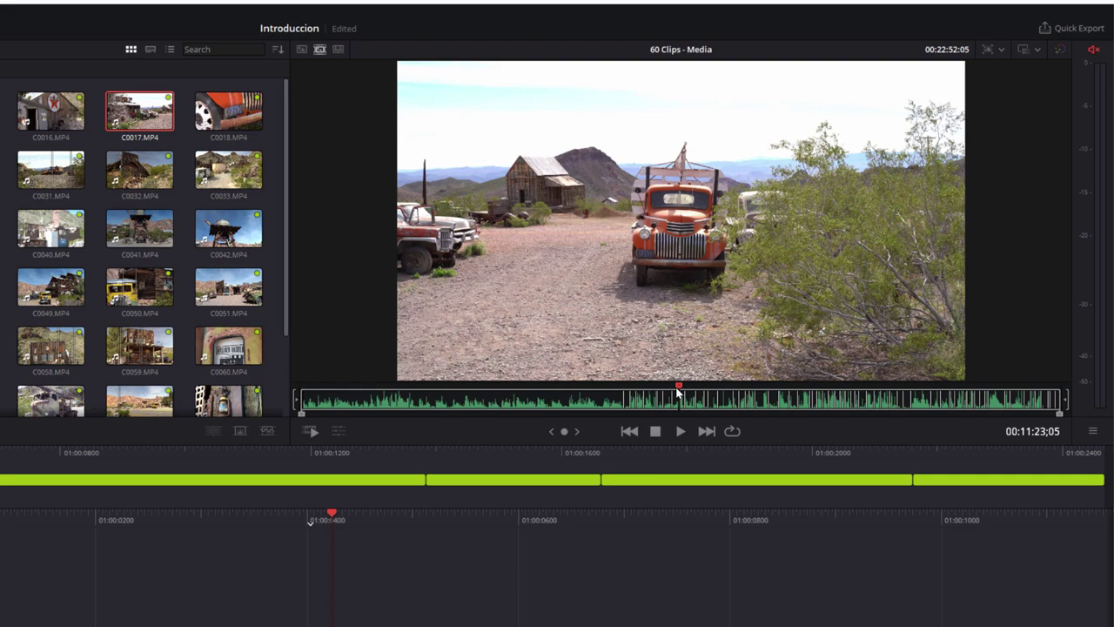
pyautogui.click(683, 432)
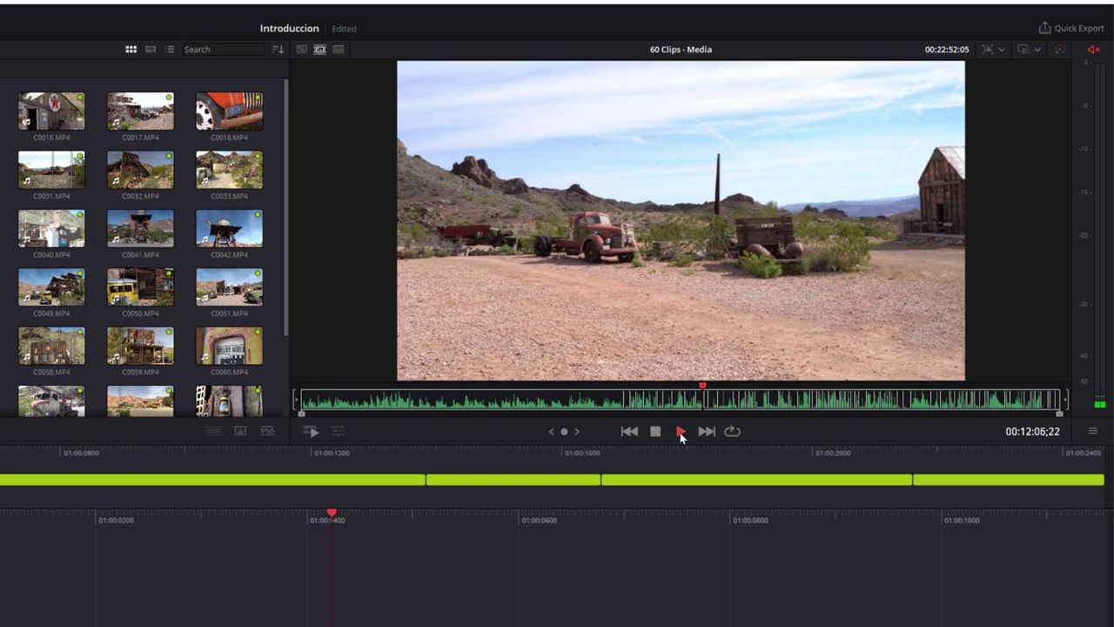
pyautogui.click(681, 433)
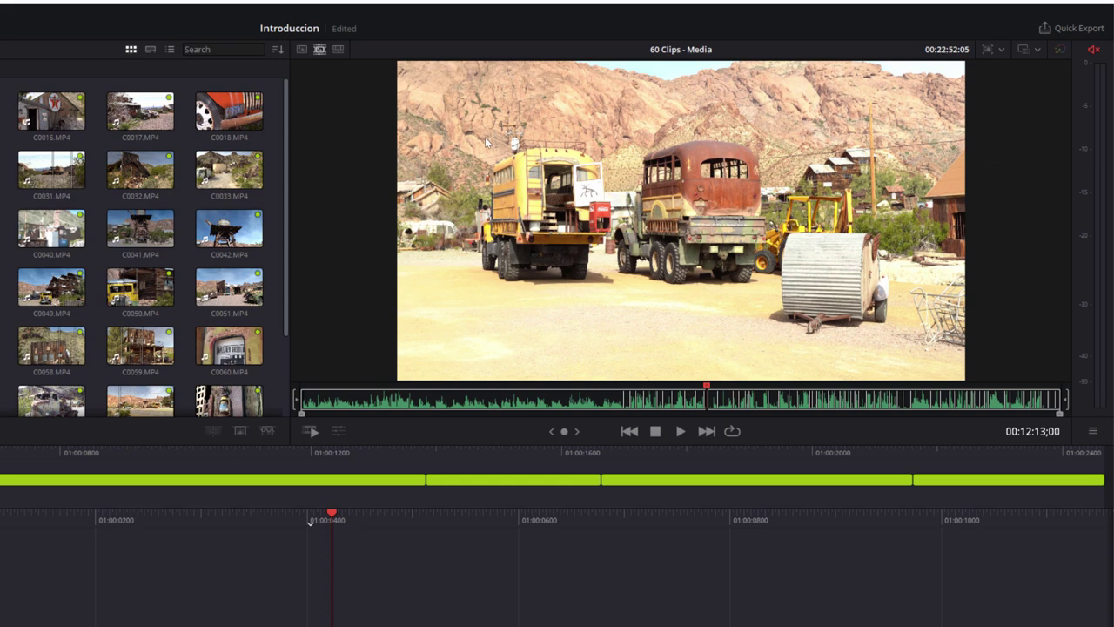
pyautogui.click(302, 51)
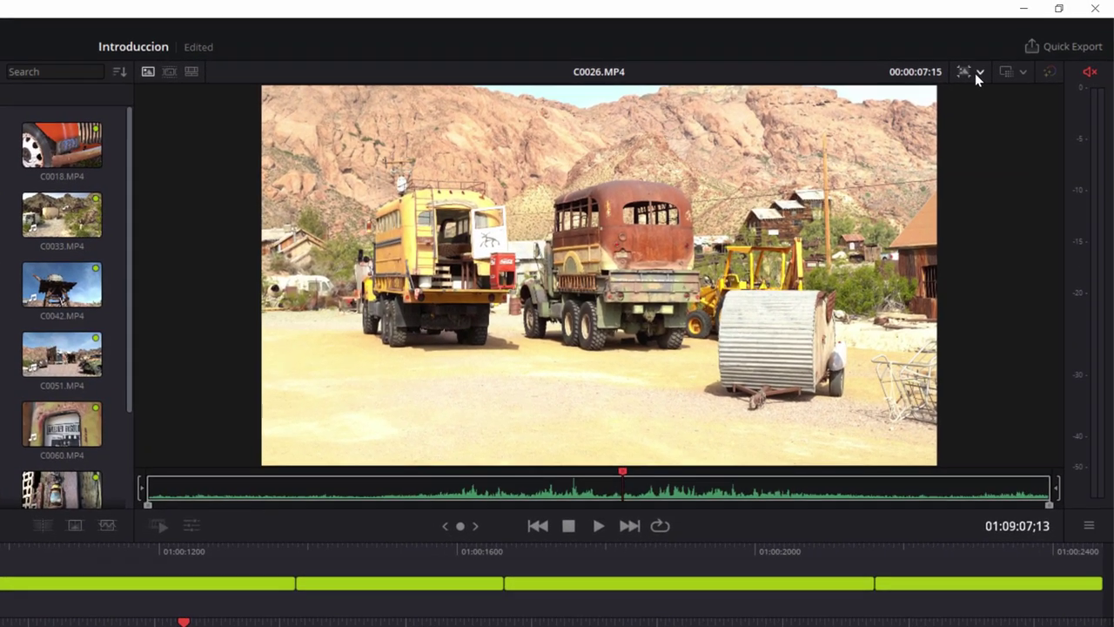
pyautogui.click(997, 51)
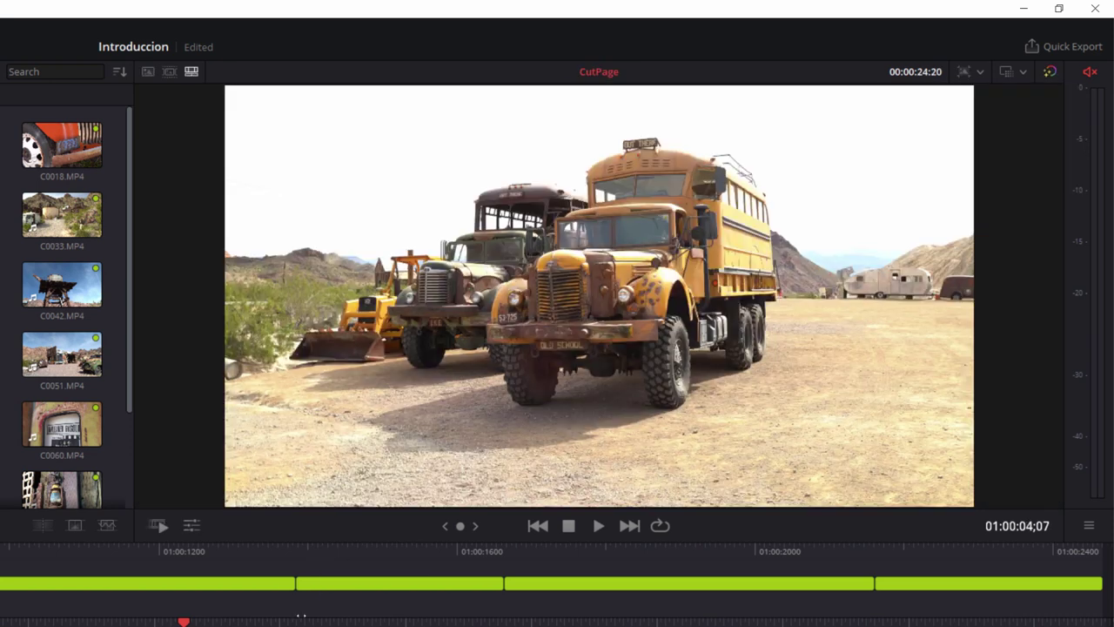
# - Try the square 1080x1080 and portrait 1080x1920 frames, then set Full HD 1920x1080
pyautogui.click(979, 74)
pyautogui.click(979, 189)
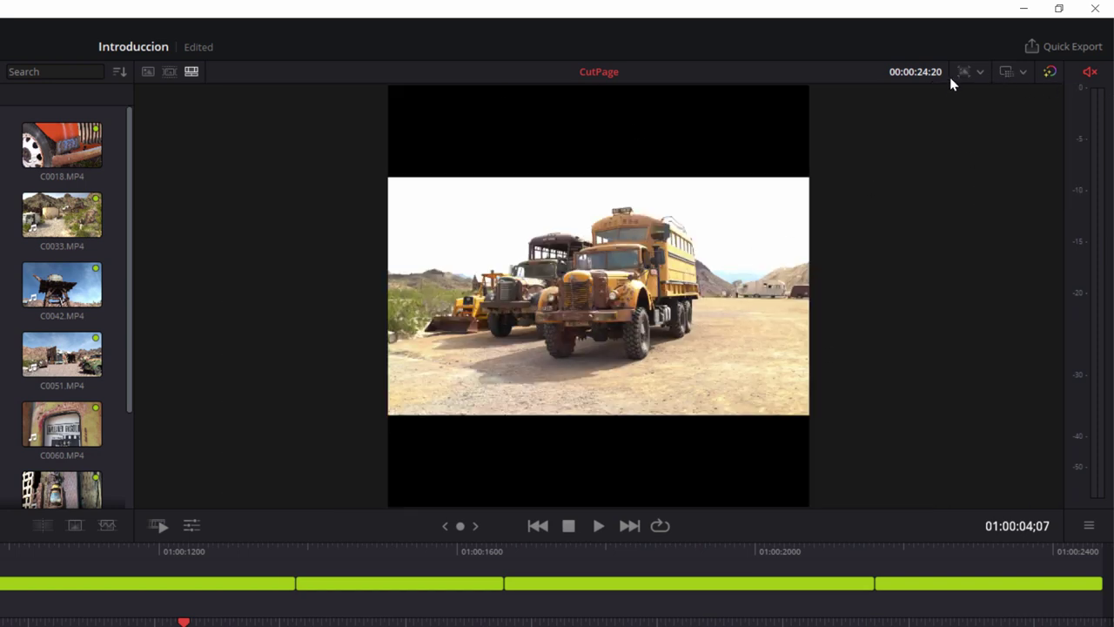
pyautogui.click(981, 74)
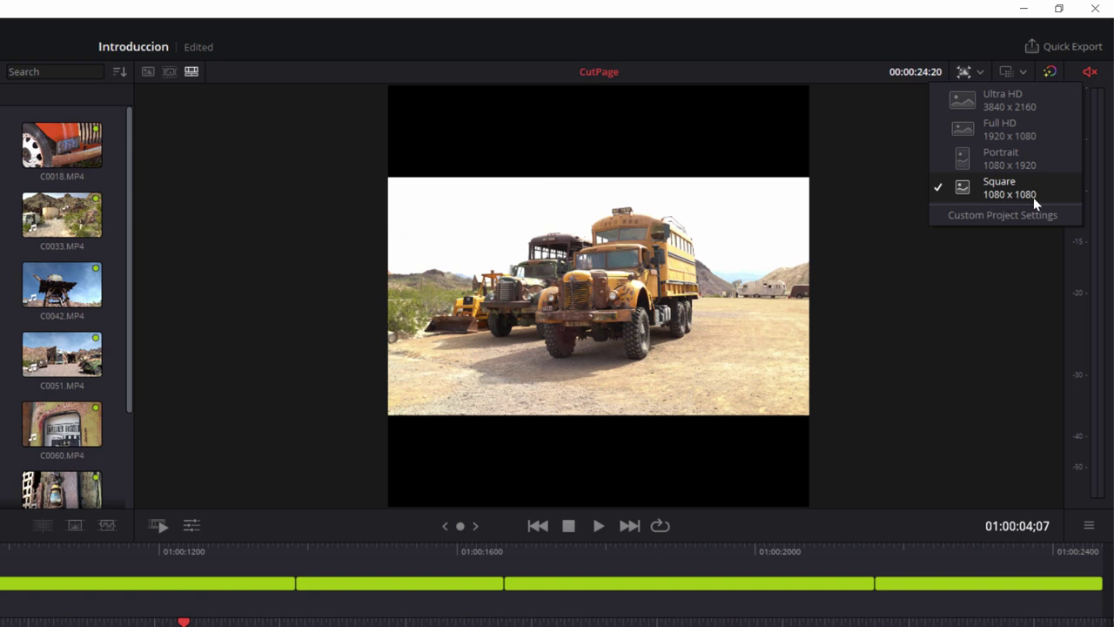
pyautogui.click(1019, 162)
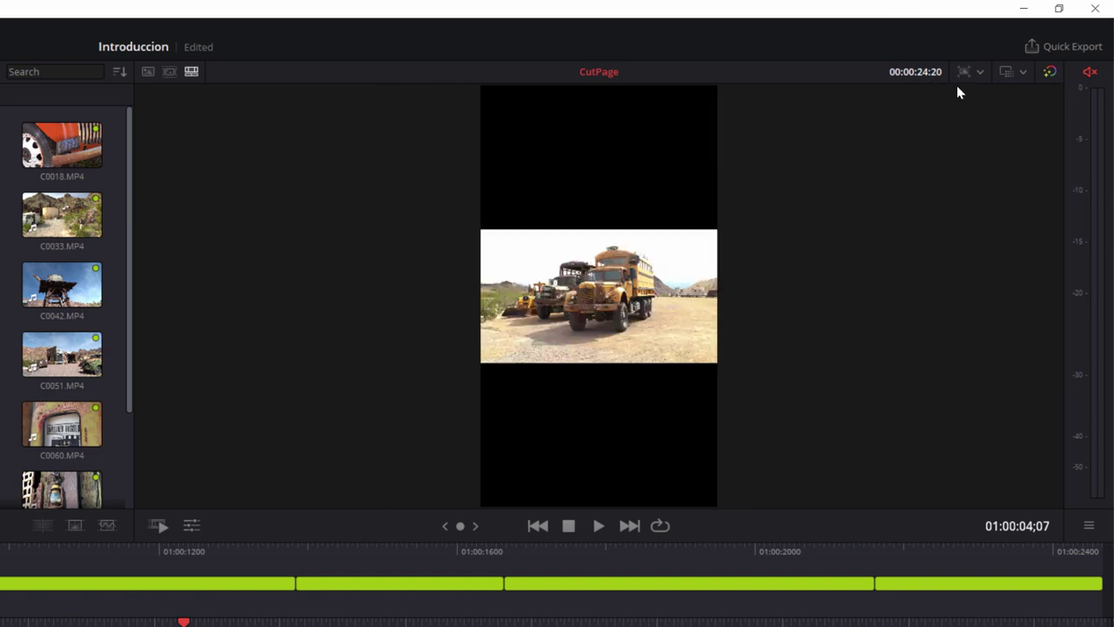
pyautogui.click(979, 73)
pyautogui.click(985, 131)
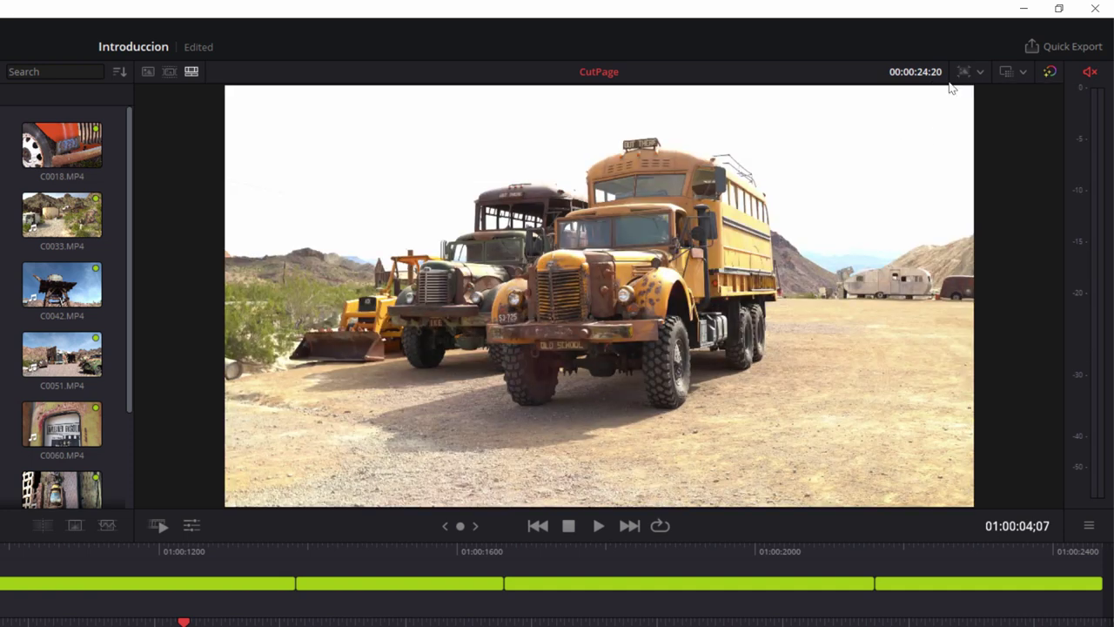
pyautogui.click(979, 73)
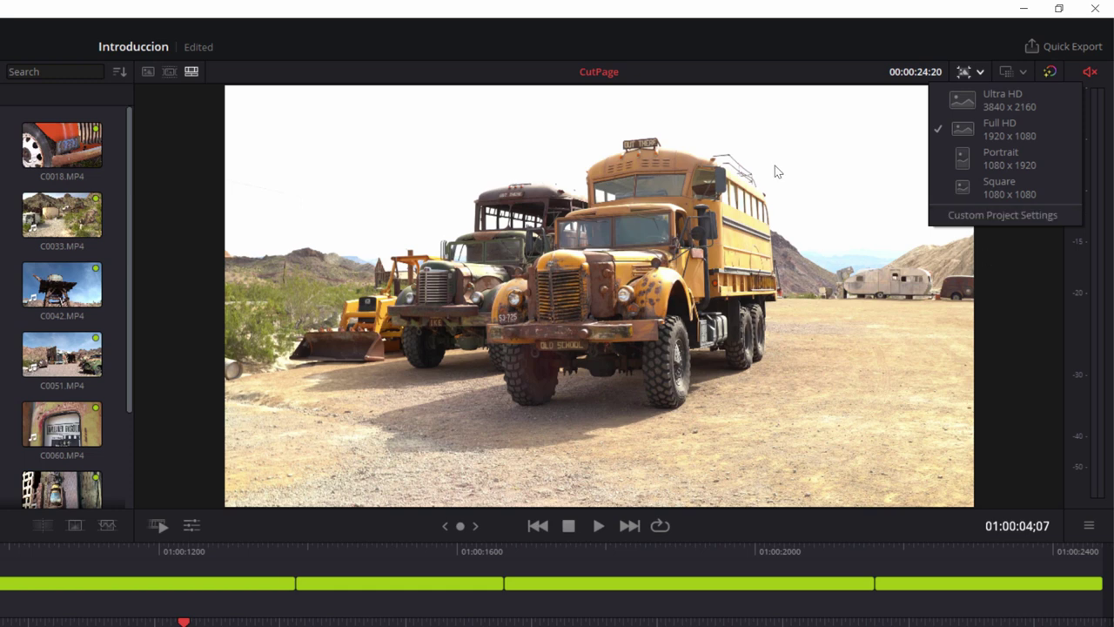
pyautogui.click(1024, 304)
pyautogui.click(1024, 74)
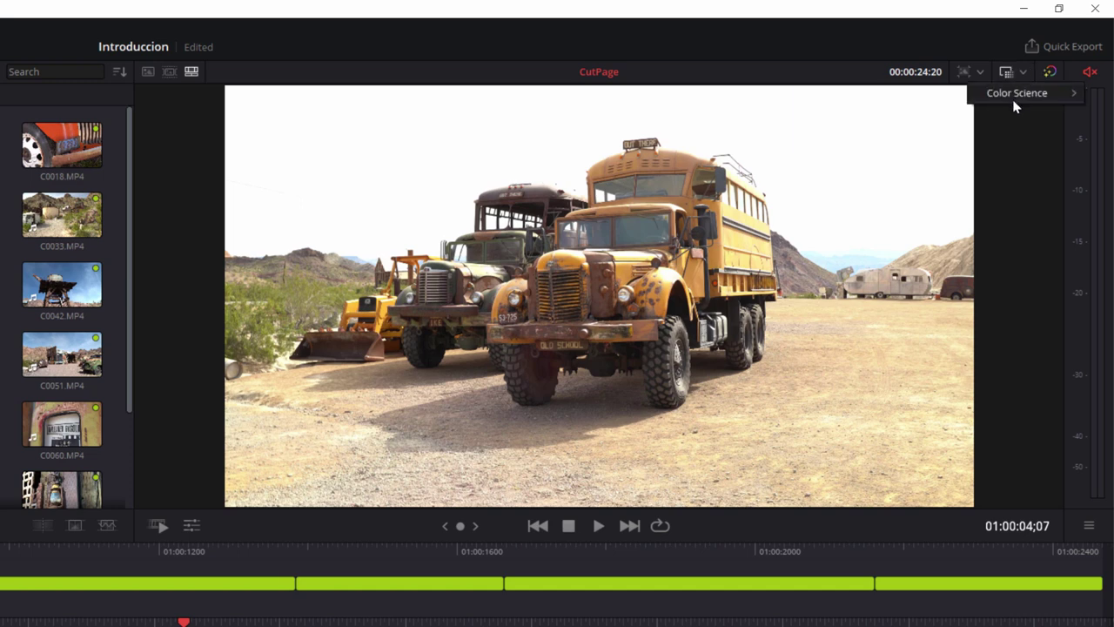
pyautogui.moveTo(1013, 100)
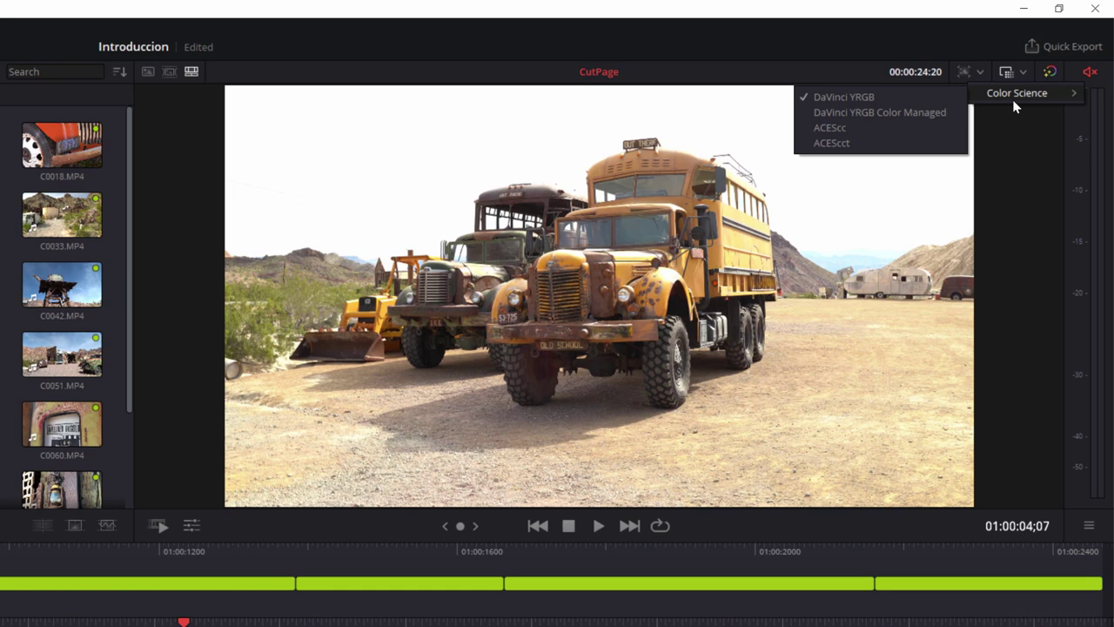
pyautogui.click(1009, 138)
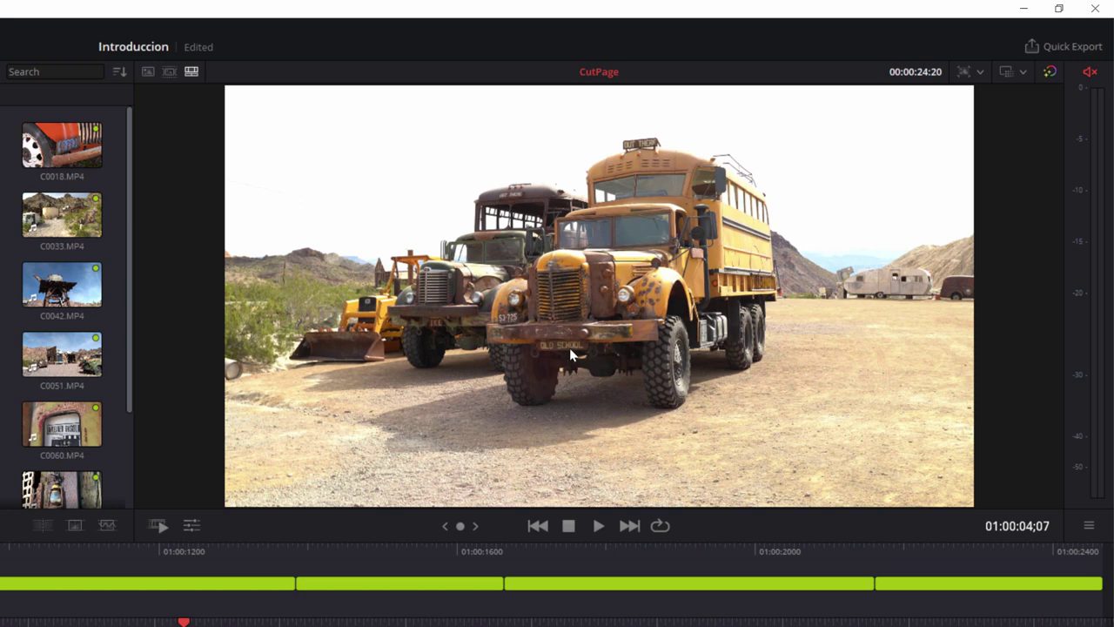
pyautogui.click(1051, 72)
pyautogui.click(1050, 73)
# - Select the first green clip, the trucks shot, on the timeline
pyautogui.click(148, 584)
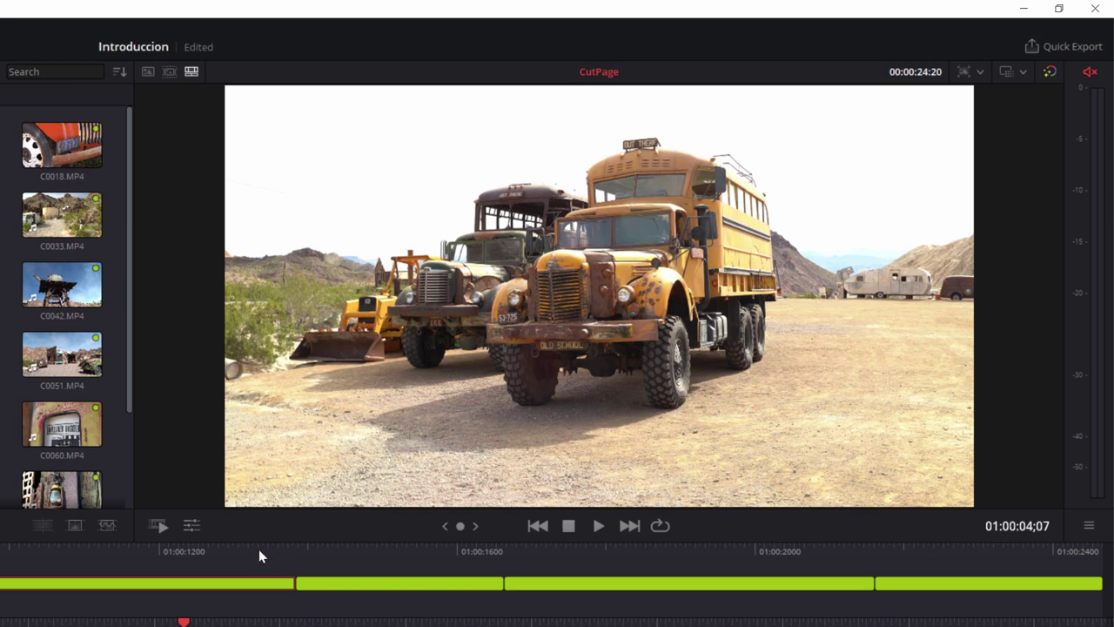
# - Open the clip's Transform tool, try Zoom Y 0.940 and 1.020 and a position shift, then reset
pyautogui.click(191, 526)
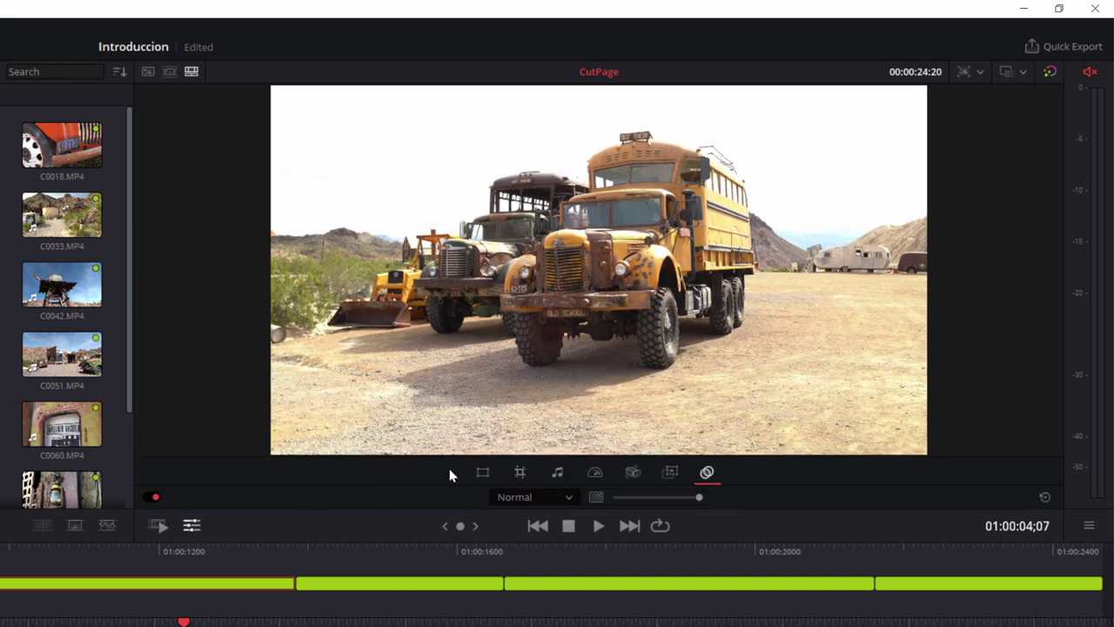
pyautogui.click(482, 474)
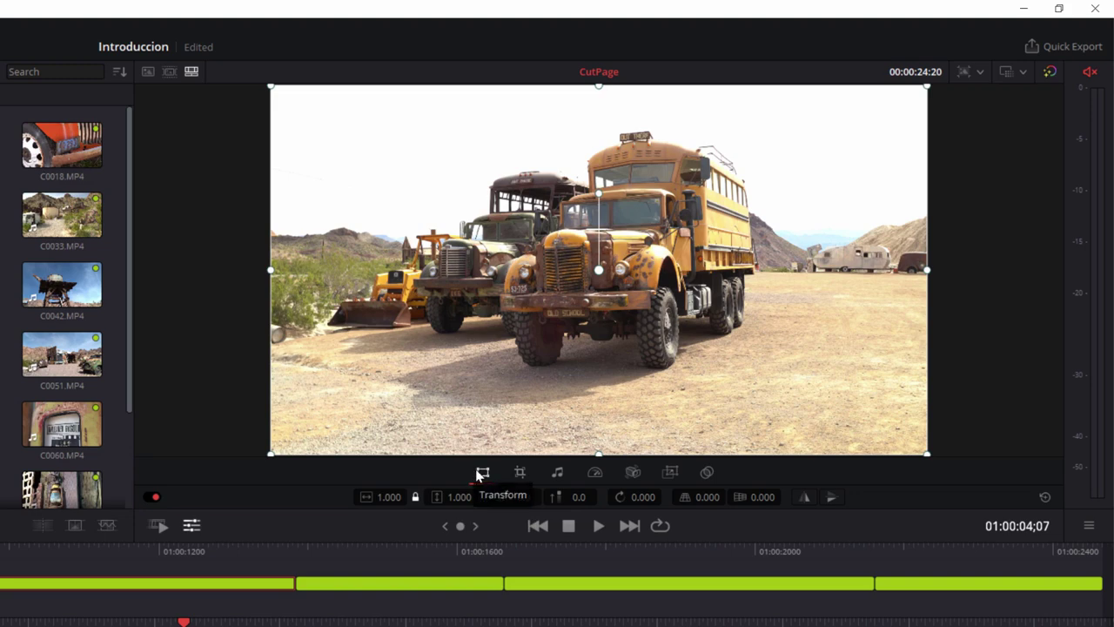
pyautogui.moveTo(442, 502); pyautogui.dragTo(409, 502)
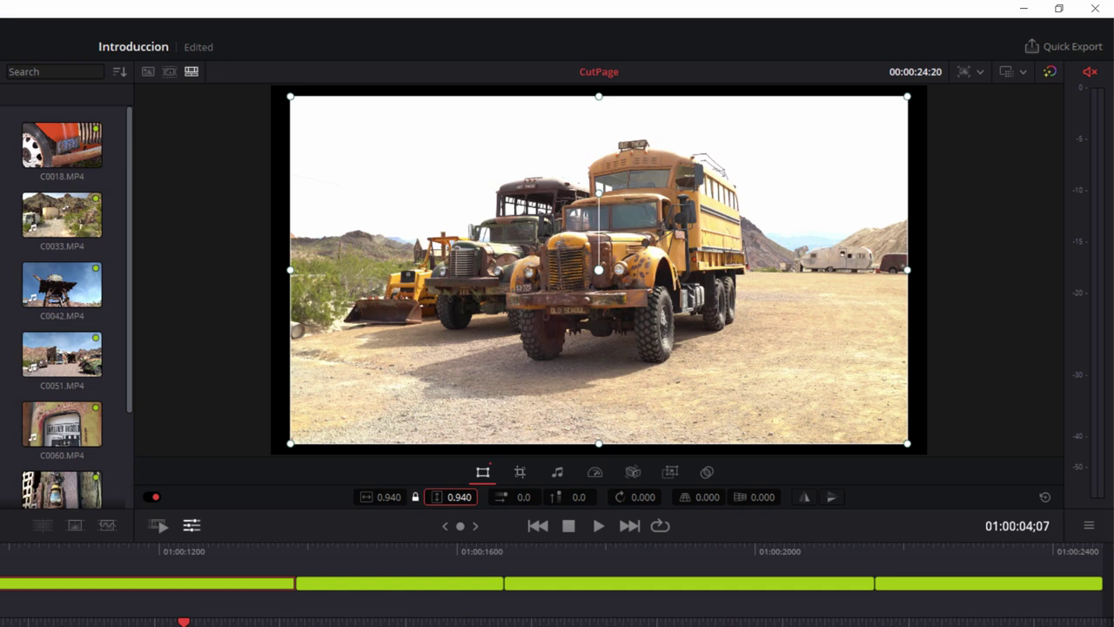
pyautogui.moveTo(409, 502); pyautogui.dragTo(505, 509)
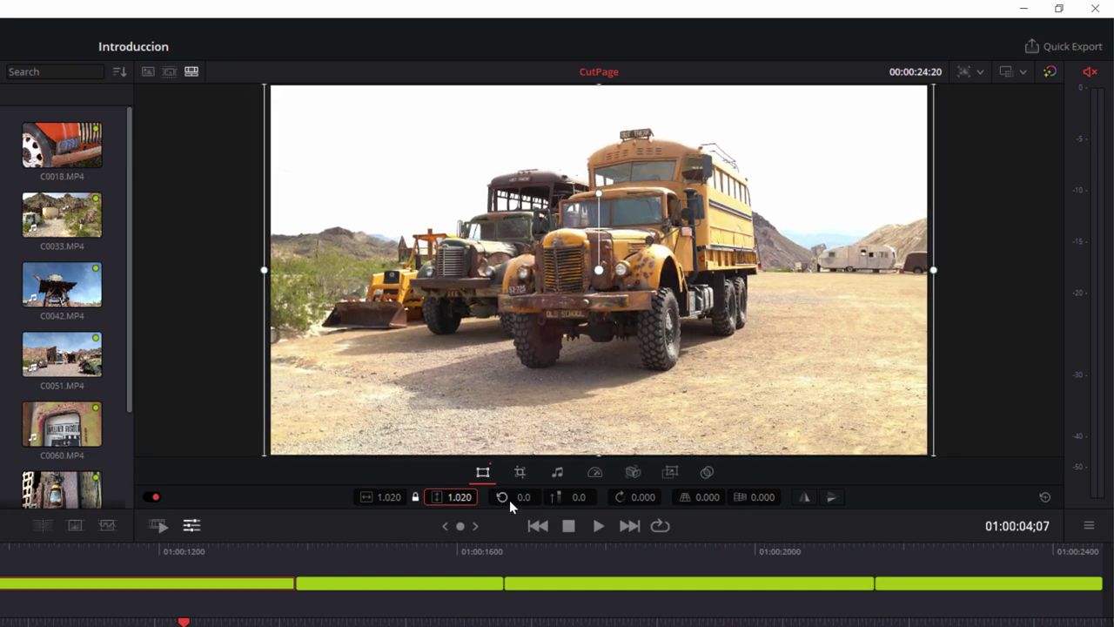
pyautogui.moveTo(566, 497)
pyautogui.mouseDown()
pyautogui.moveTo(592, 497)
pyautogui.moveTo(556, 498)
pyautogui.moveTo(722, 503)
pyautogui.moveTo(692, 503)
pyautogui.mouseUp()
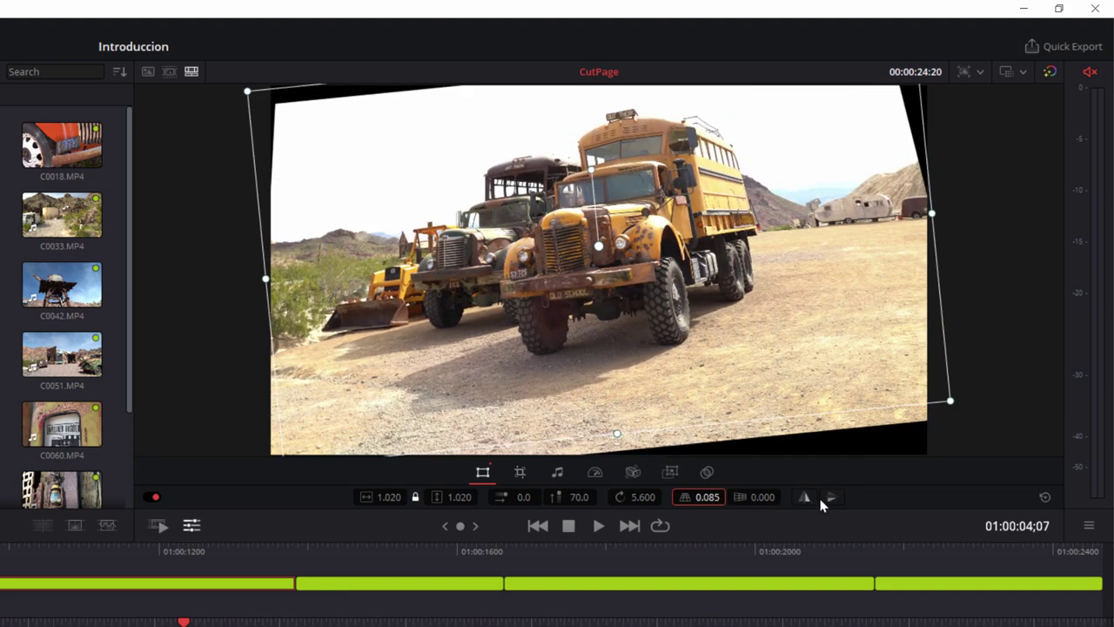
pyautogui.click(1046, 496)
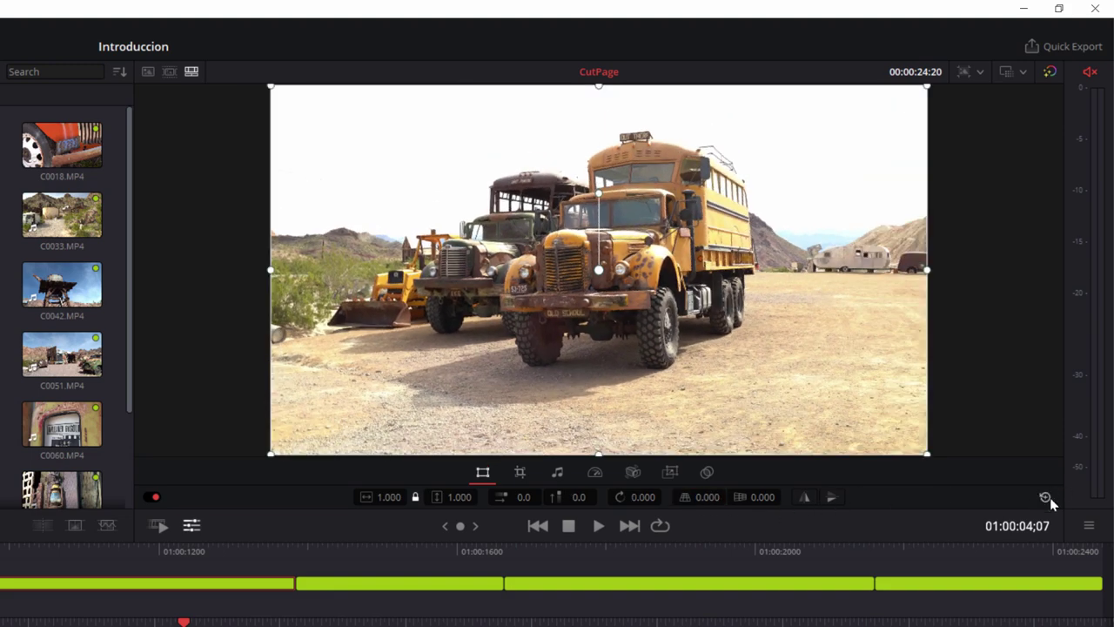
# - Open the Crop tool, trim the frame edges, then reset all crop values to 0.000
pyautogui.click(520, 471)
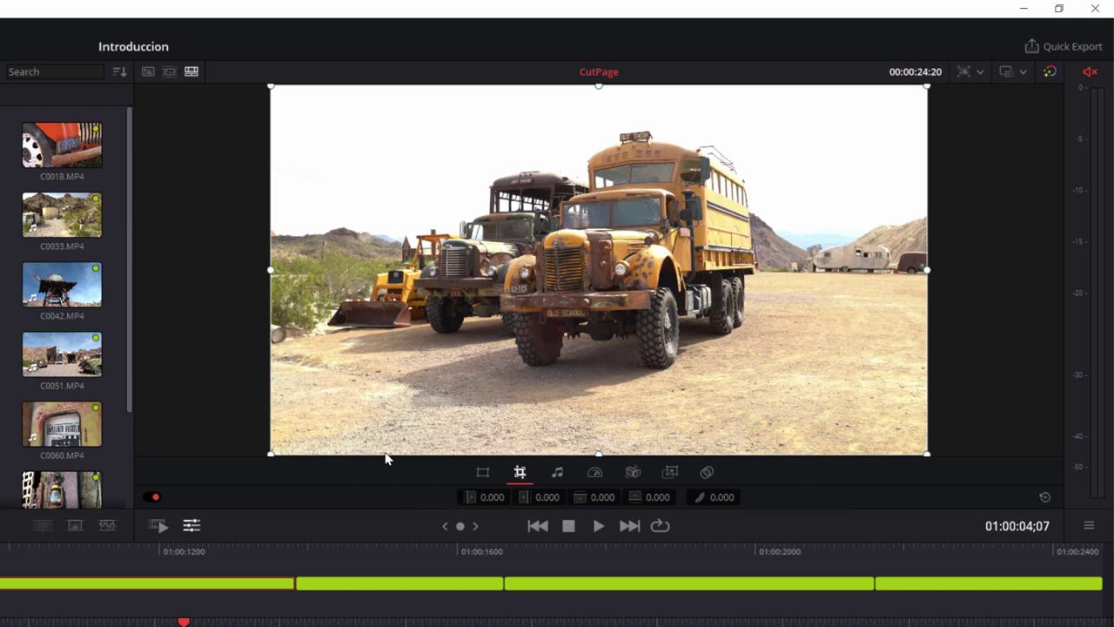
pyautogui.moveTo(271, 455); pyautogui.dragTo(612, 285)
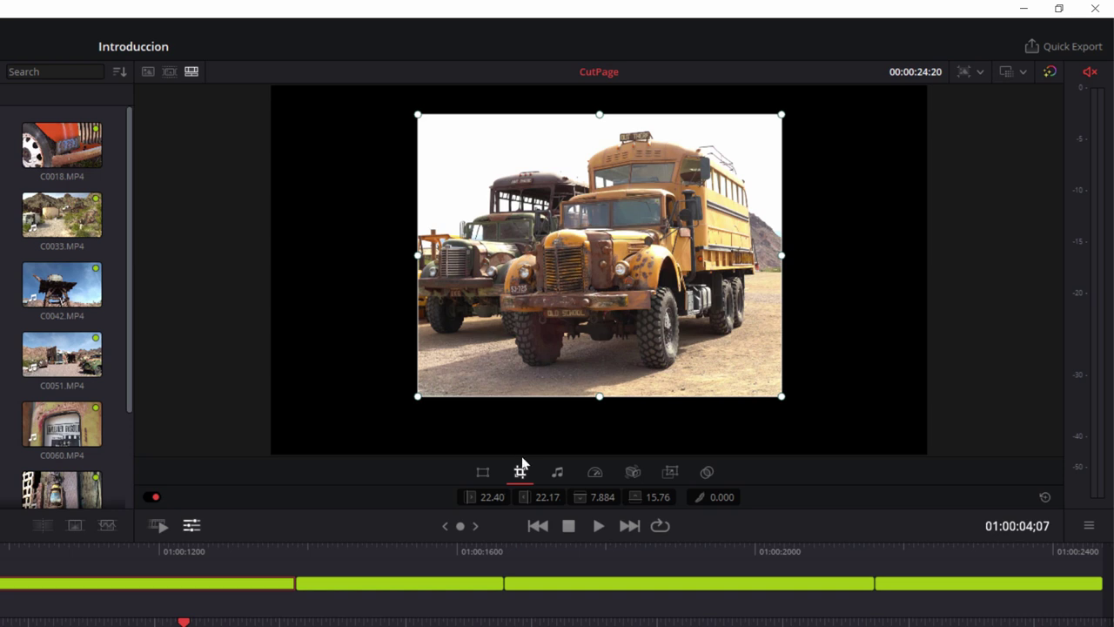
pyautogui.click(1045, 499)
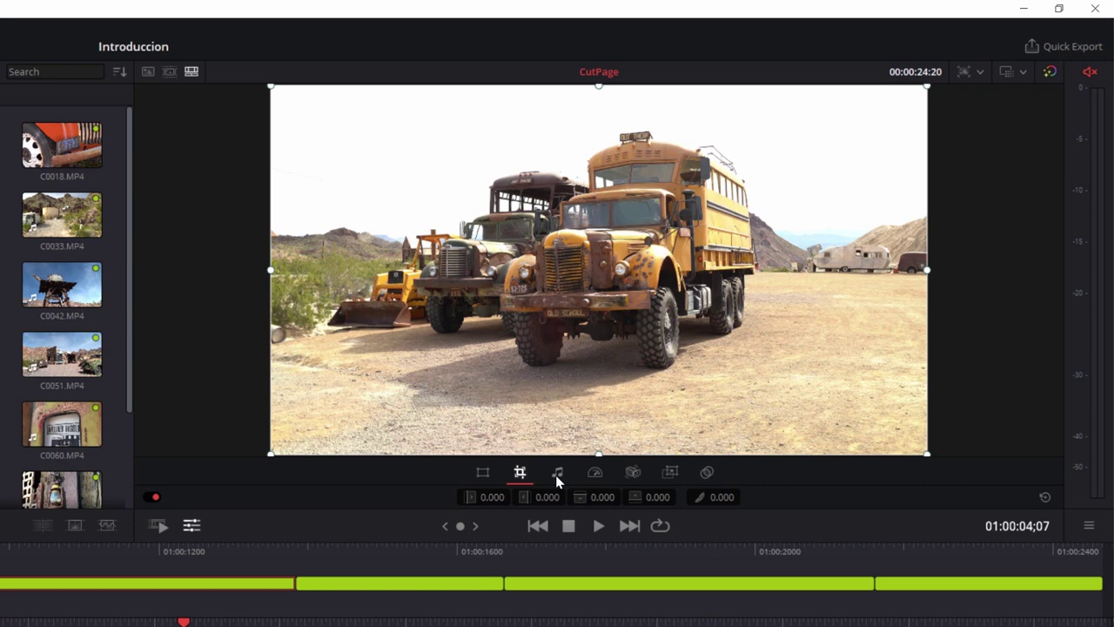
# - Check the Speed tool at 1.0, then show the stabilization and lens-correction options
pyautogui.click(591, 477)
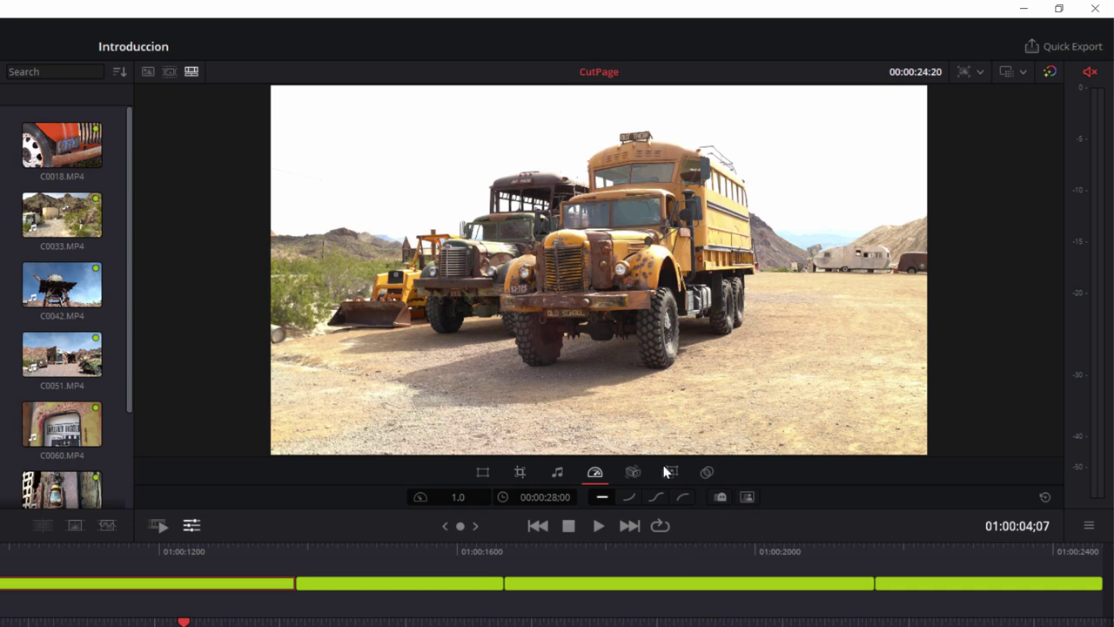
pyautogui.click(633, 473)
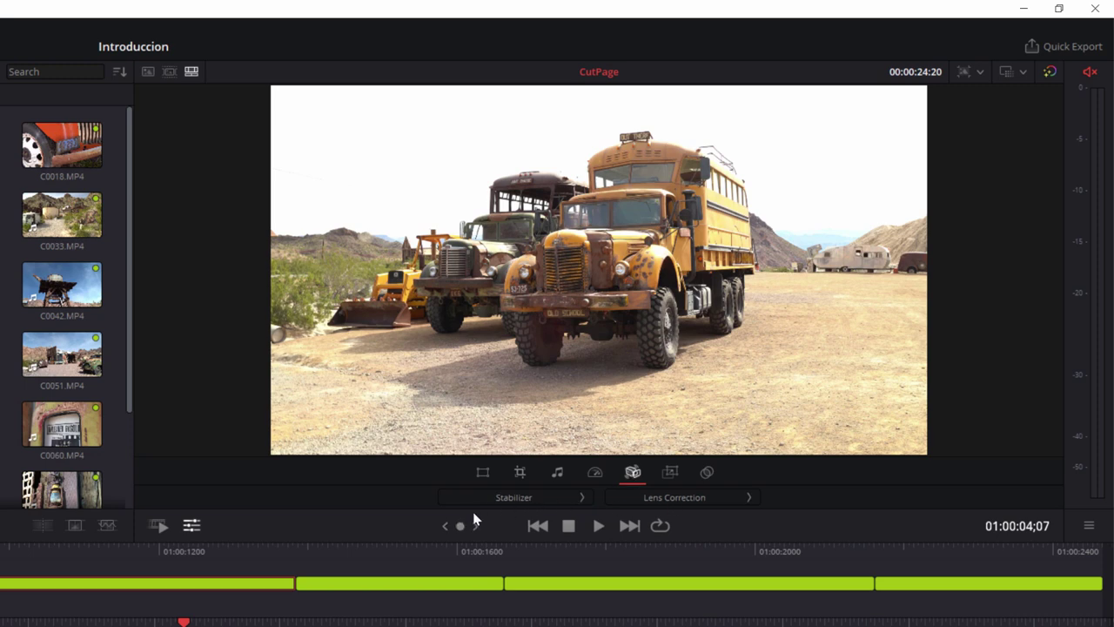
pyautogui.click(527, 498)
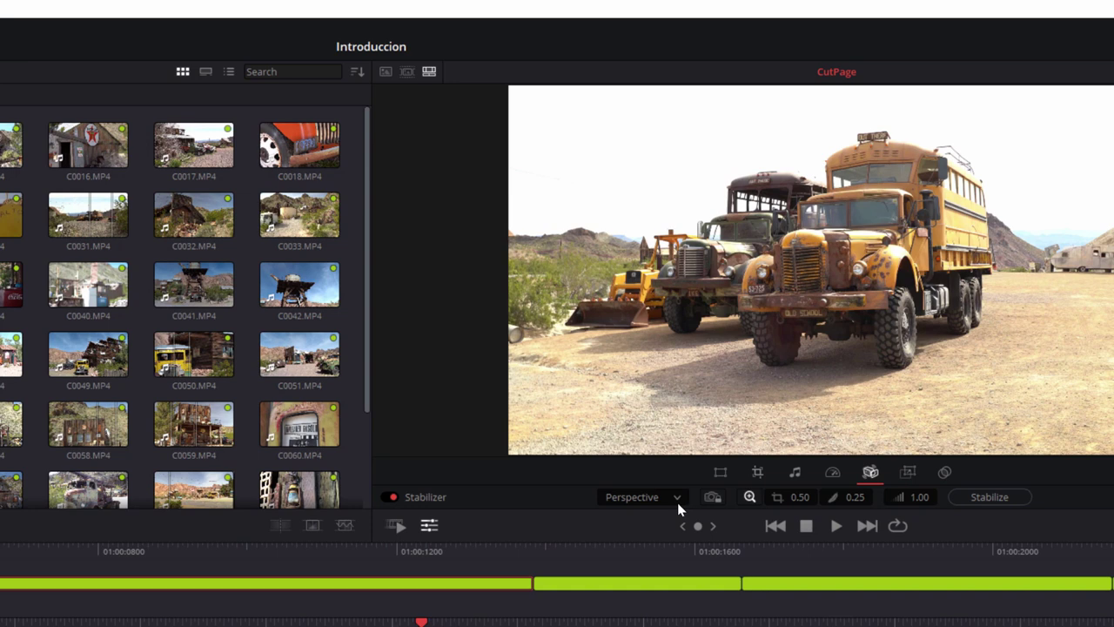
pyautogui.click(677, 502)
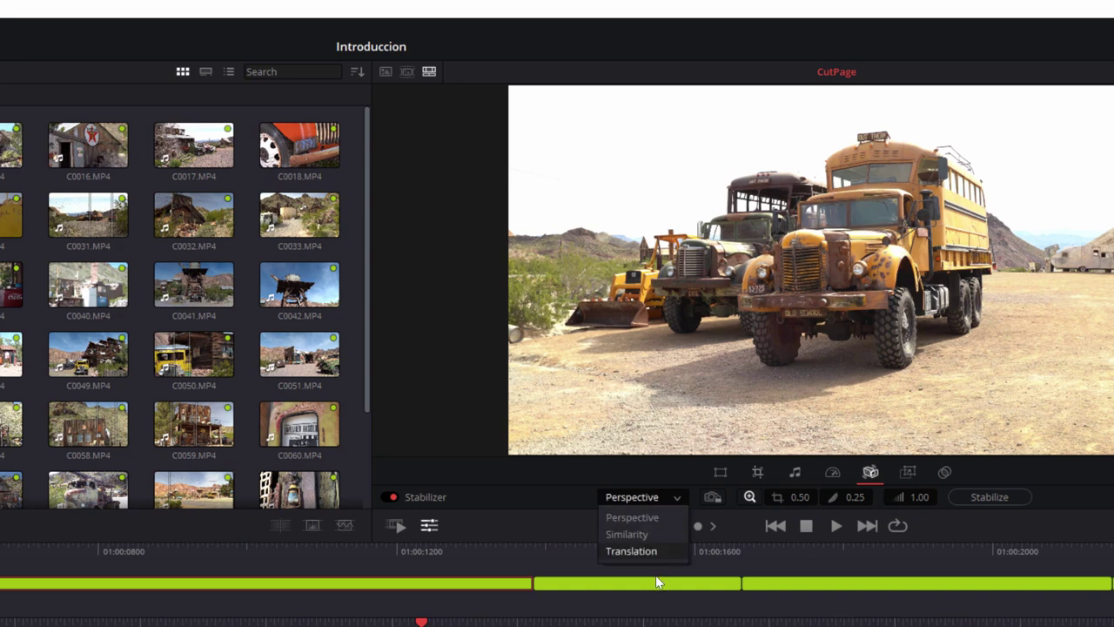
pyautogui.click(676, 494)
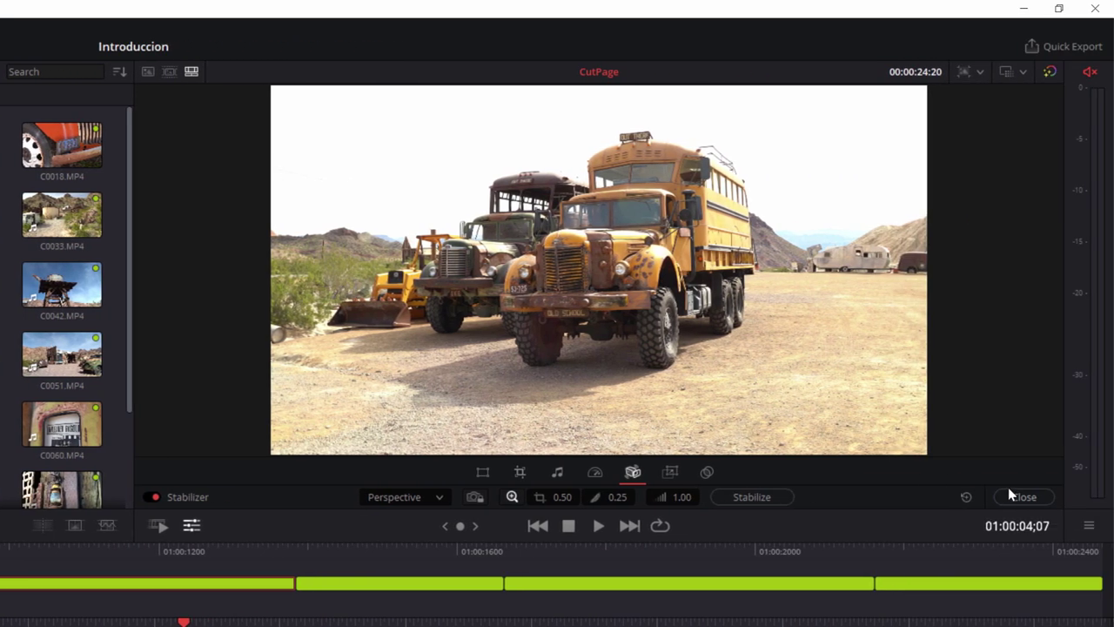
pyautogui.click(1011, 495)
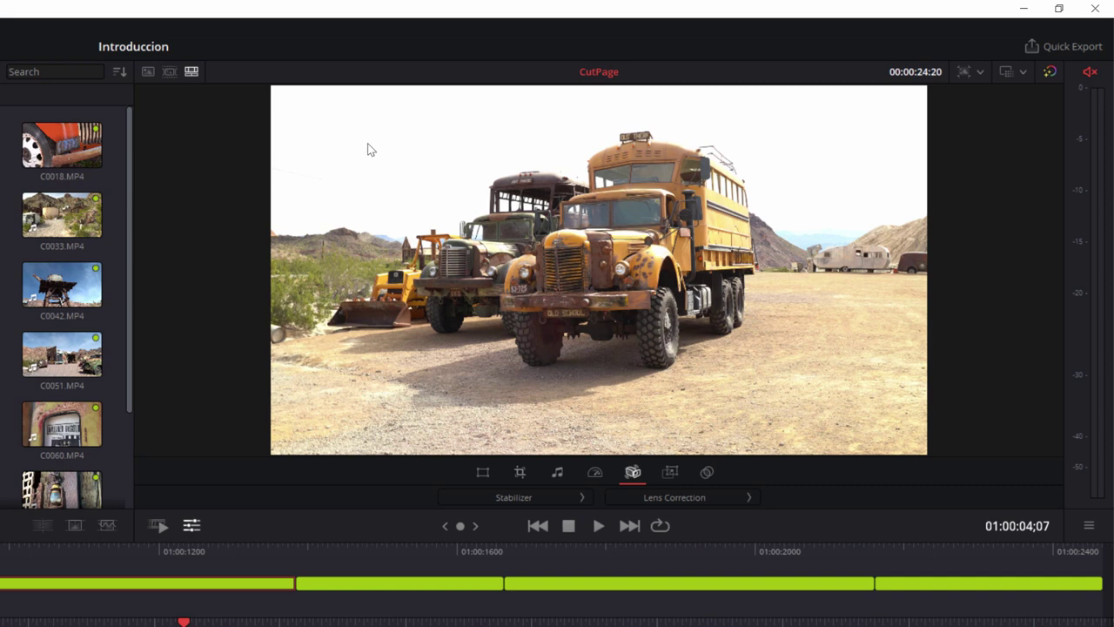
pyautogui.click(676, 497)
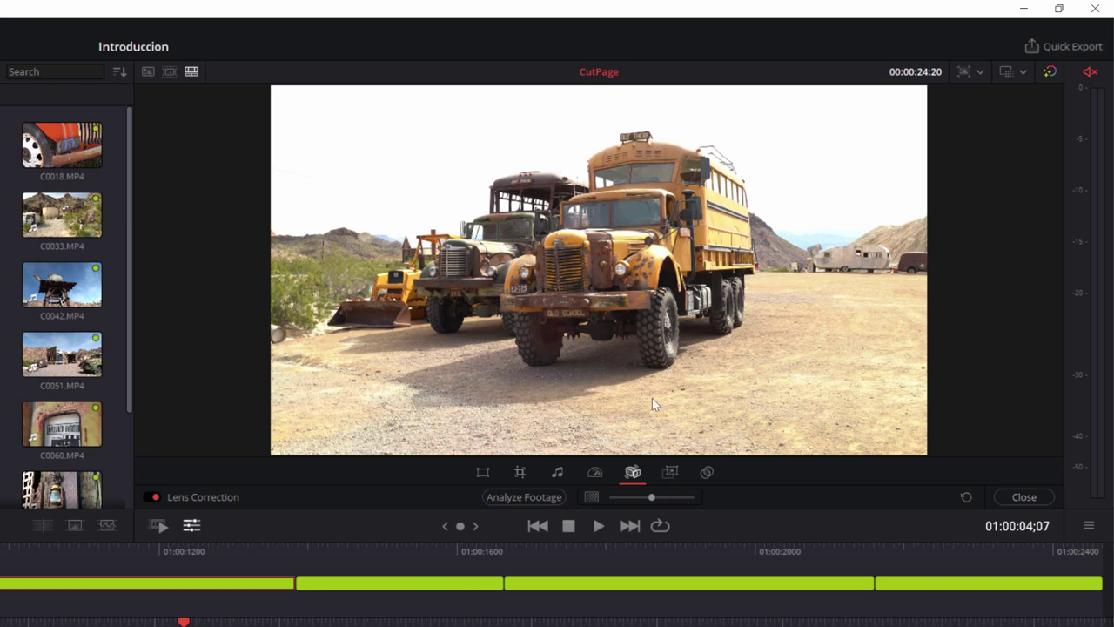
pyautogui.click(1022, 497)
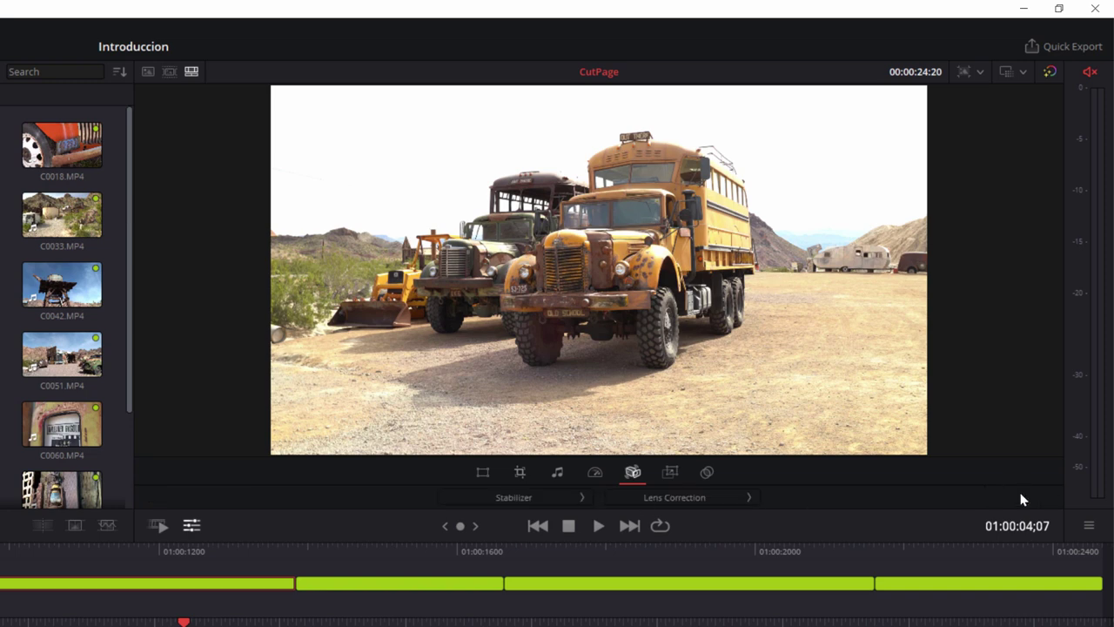
pyautogui.click(671, 474)
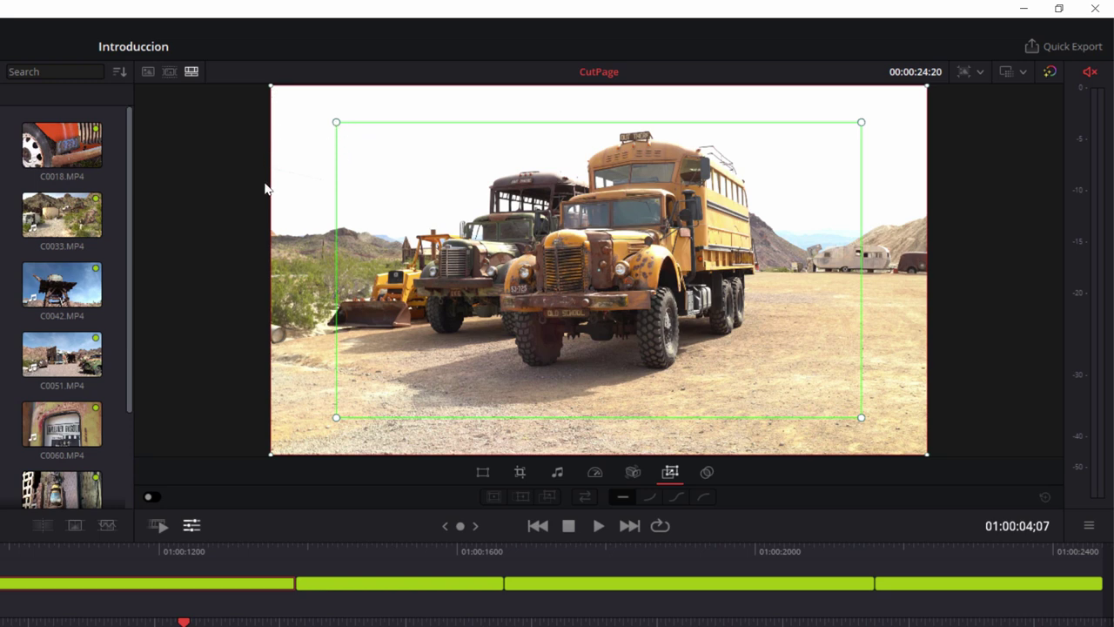
# - Turn on Dynamic Zoom for the trucks clip and play it back to preview
pyautogui.click(153, 497)
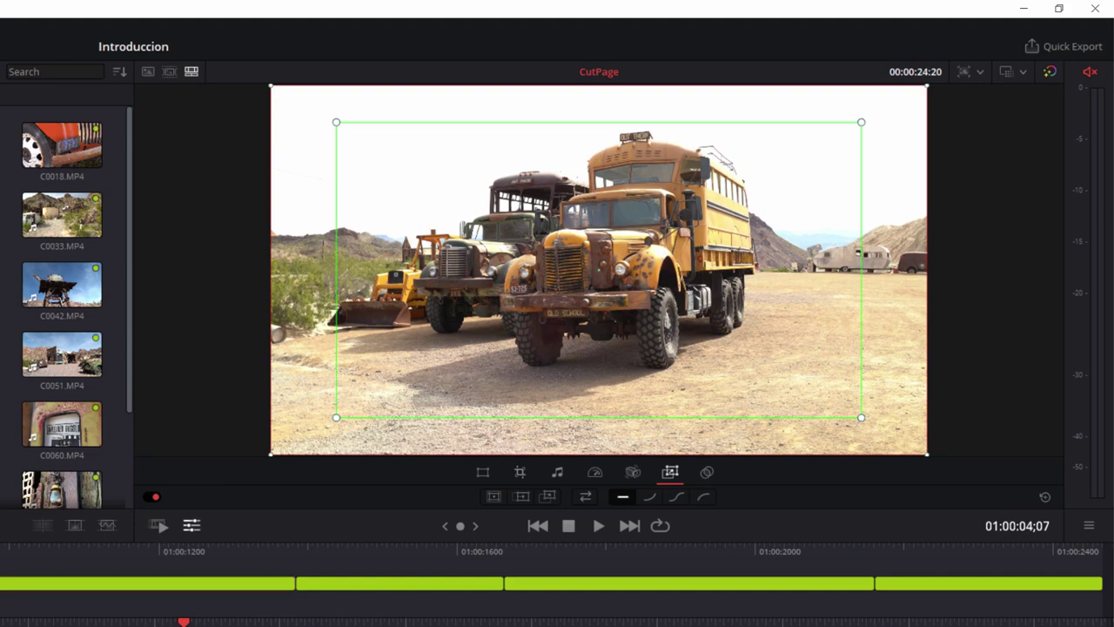
pyautogui.press('space')
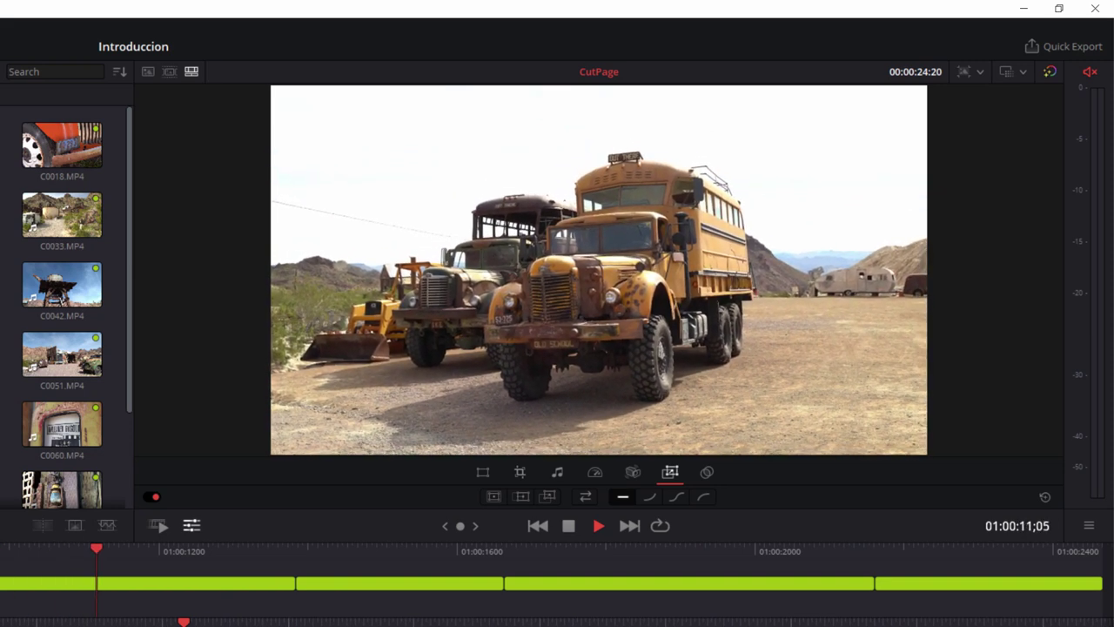
pyautogui.click(249, 562)
pyautogui.moveTo(244, 542)
pyautogui.mouseDown()
pyautogui.moveTo(2, 558)
pyautogui.moveTo(287, 340)
pyautogui.mouseUp()
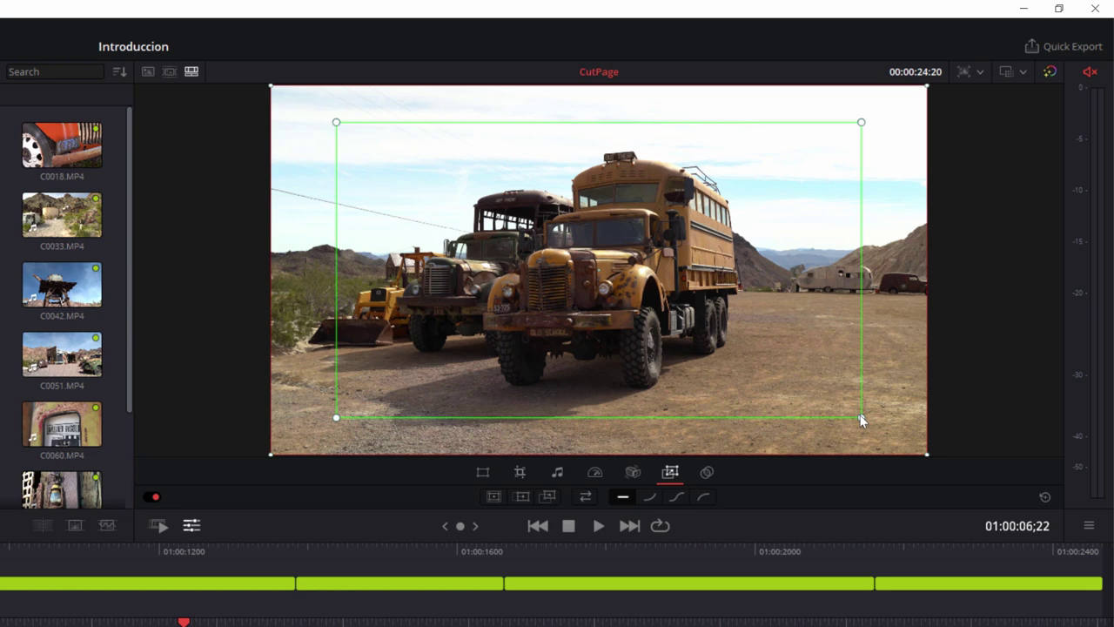
# - Shrink the start zoom frame and shift it left, then shrink the end frame and shift it right
pyautogui.moveTo(862, 420); pyautogui.dragTo(790, 388)
pyautogui.moveTo(727, 345); pyautogui.dragTo(553, 310)
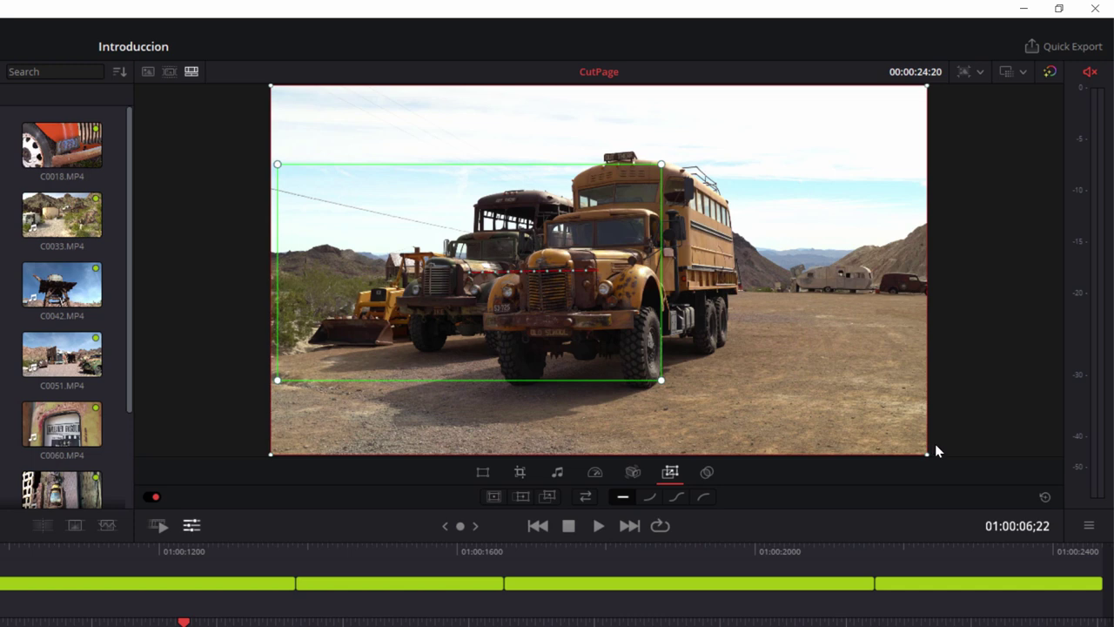
pyautogui.moveTo(928, 453); pyautogui.dragTo(781, 402)
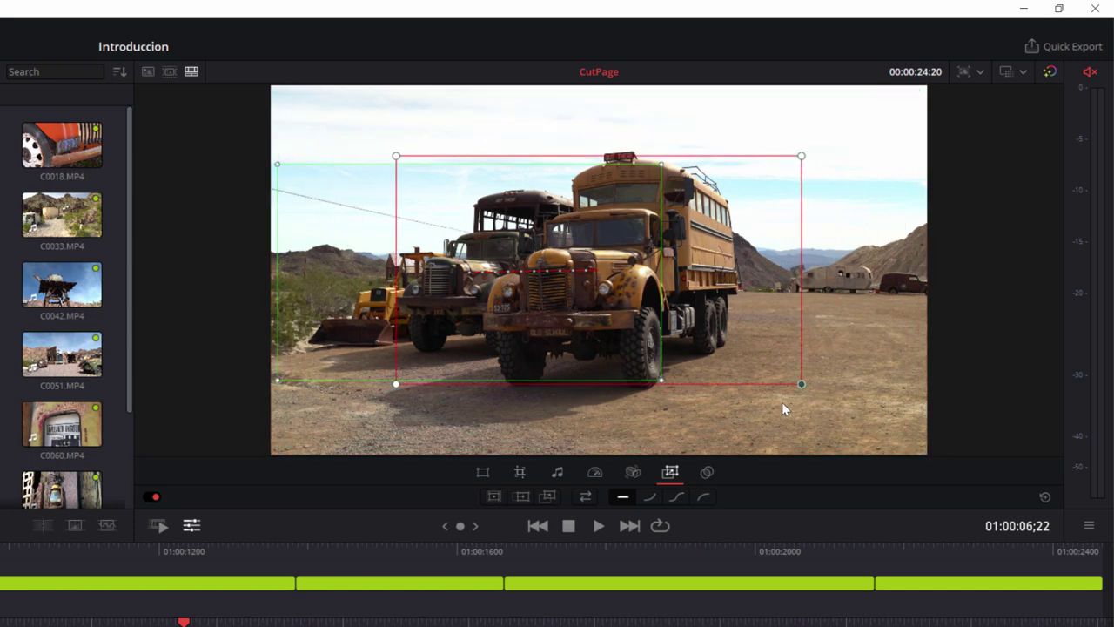
pyautogui.moveTo(600, 319)
pyautogui.mouseDown()
pyautogui.moveTo(747, 321)
pyautogui.moveTo(707, 319)
pyautogui.mouseUp()
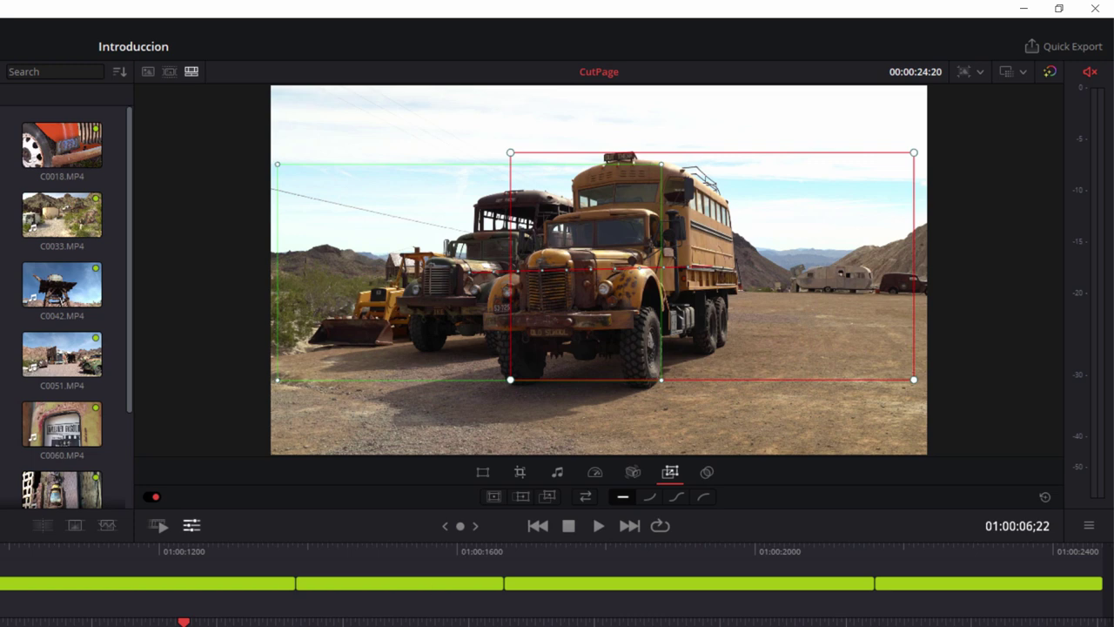
# - Preview the dynamic zoom playing backward and forward, then stop
pyautogui.press('j')
pyautogui.press('k')
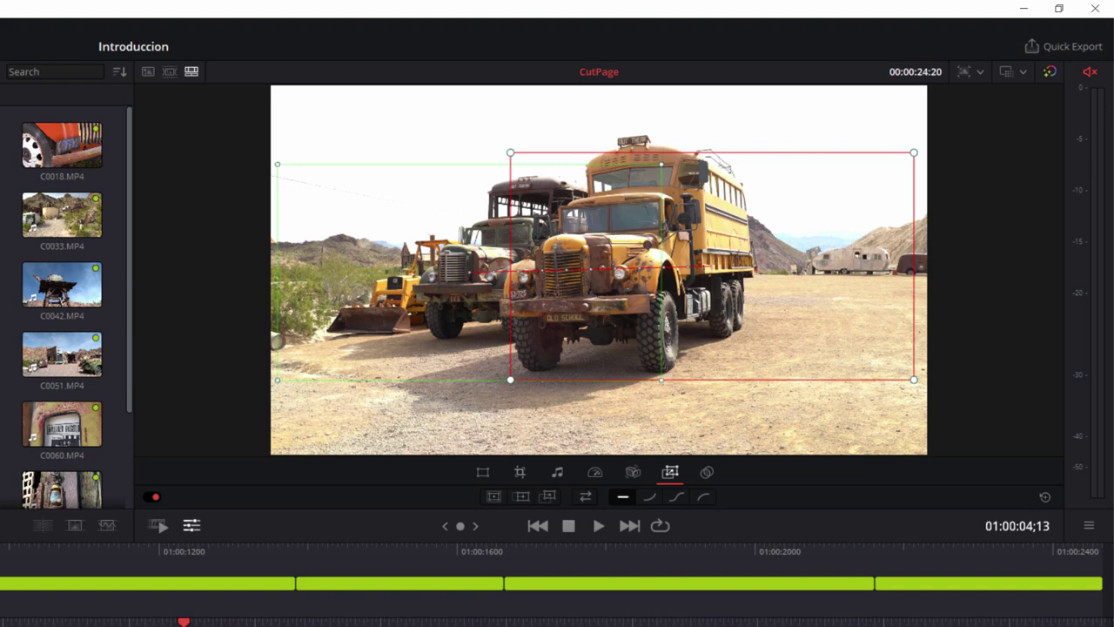
pyautogui.press('space')
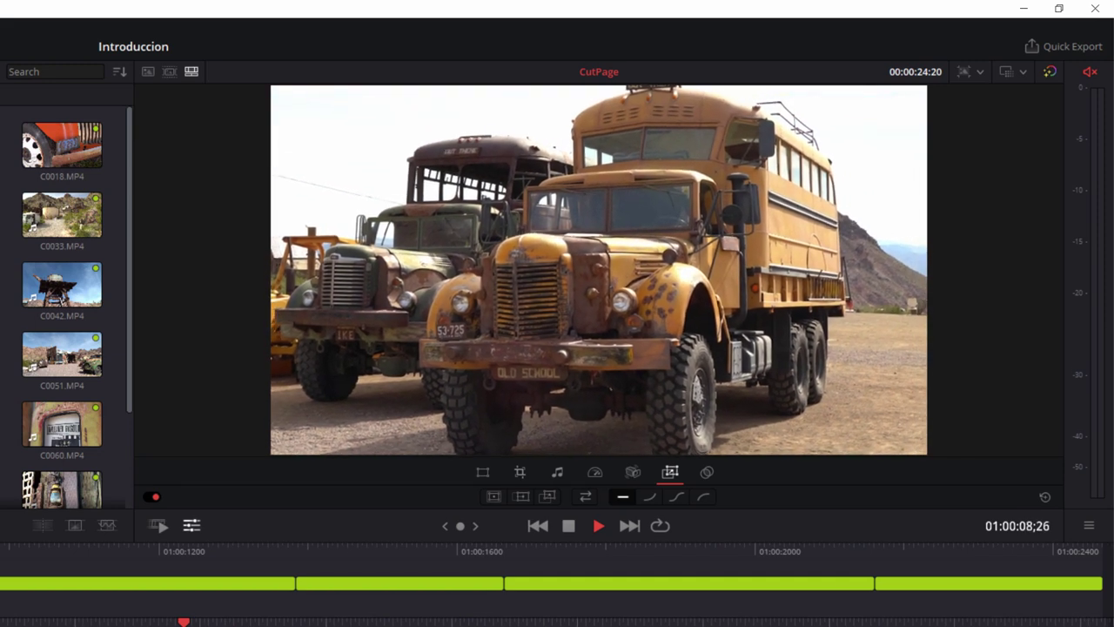
pyautogui.press('space')
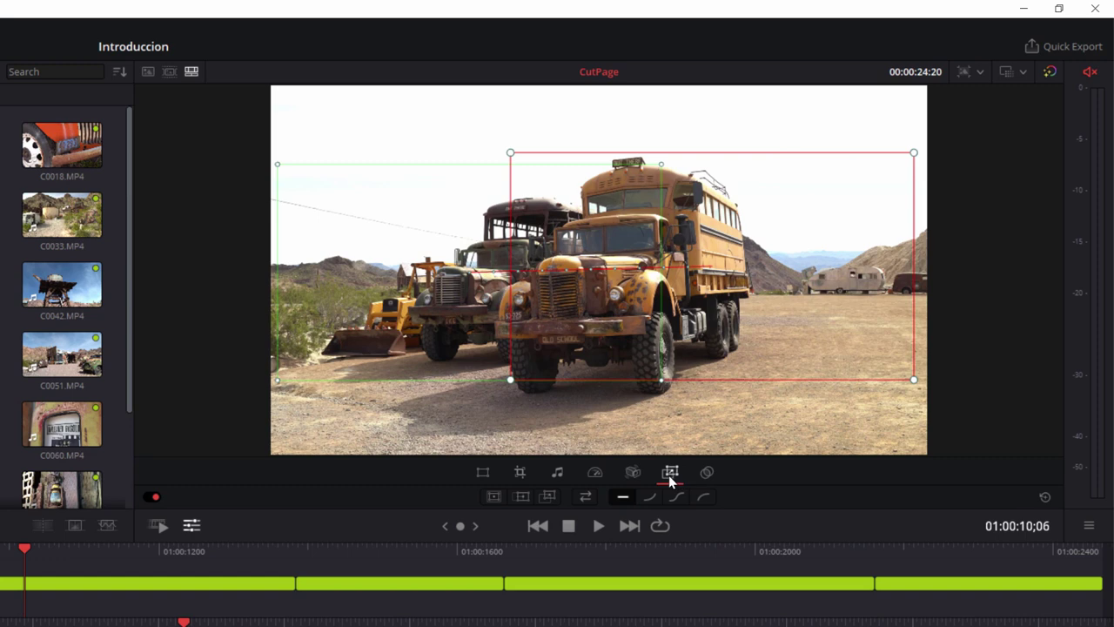
# - Turn Dynamic Zoom off, then show the Composite blend modes and keep Normal
pyautogui.click(152, 497)
pyautogui.click(711, 474)
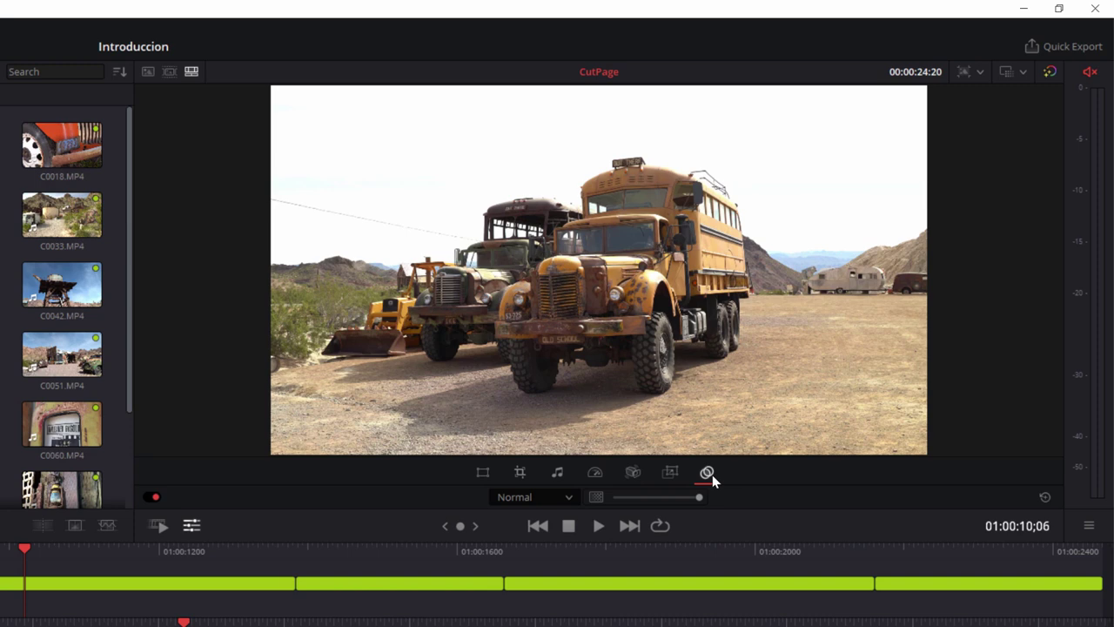
pyautogui.click(573, 496)
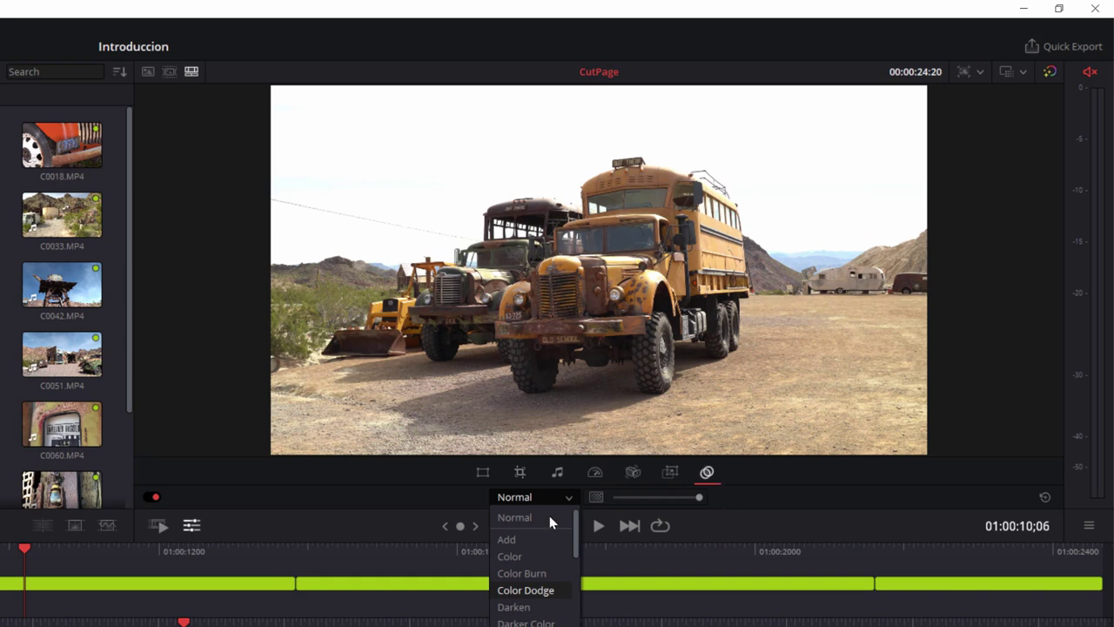
pyautogui.click(840, 467)
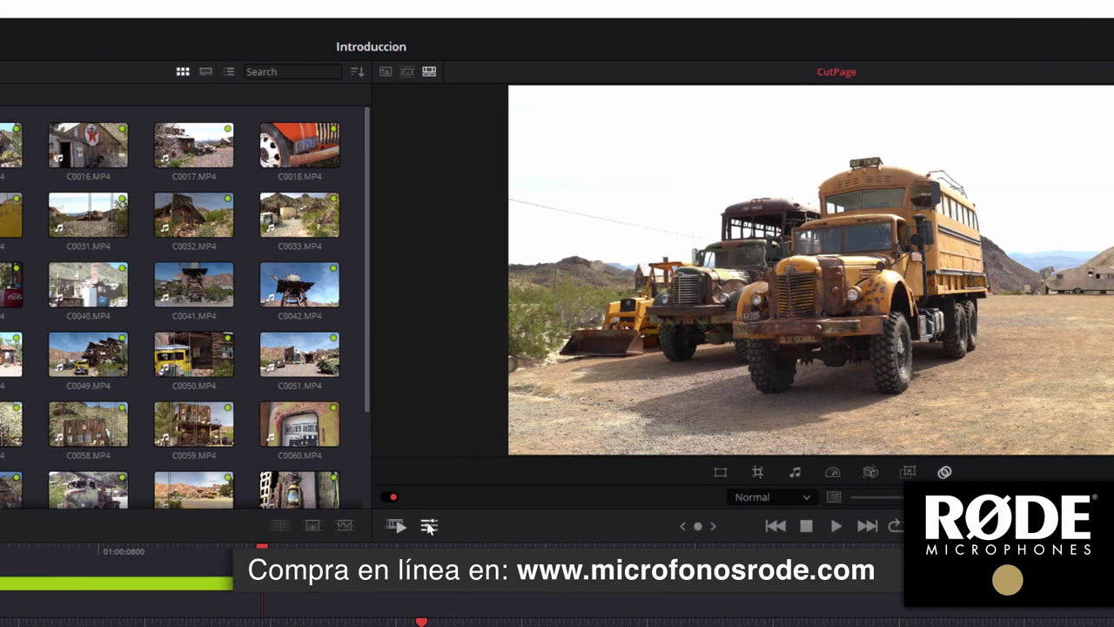
# - Hide the tool row, scrub the edit from start to end and the trucks shot, then go to Edit
pyautogui.click(429, 530)
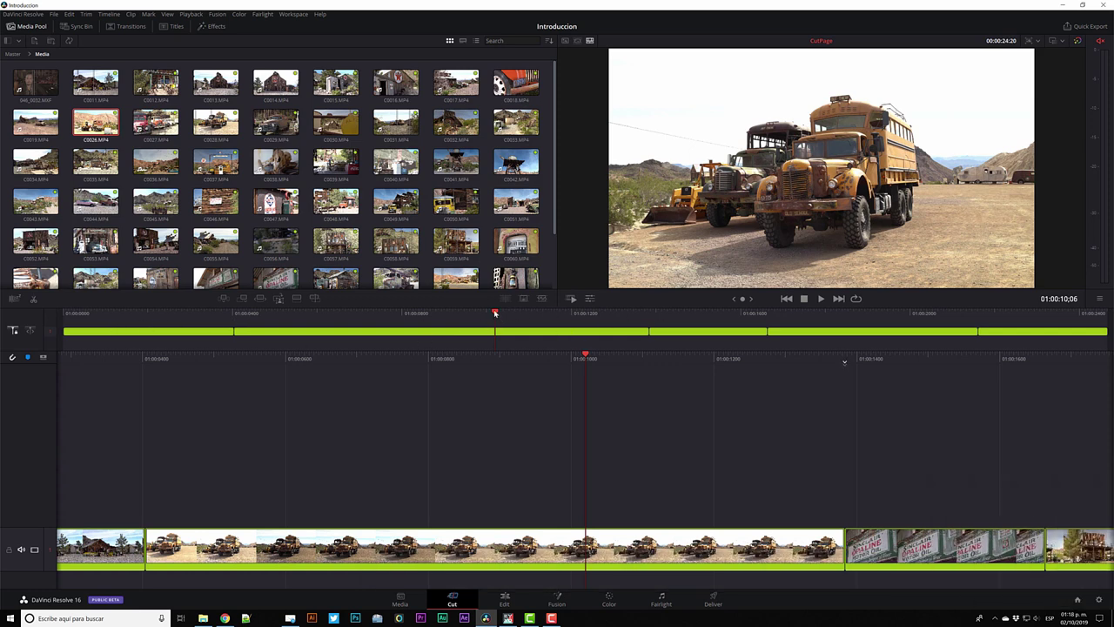
pyautogui.moveTo(495, 312); pyautogui.dragTo(63, 314)
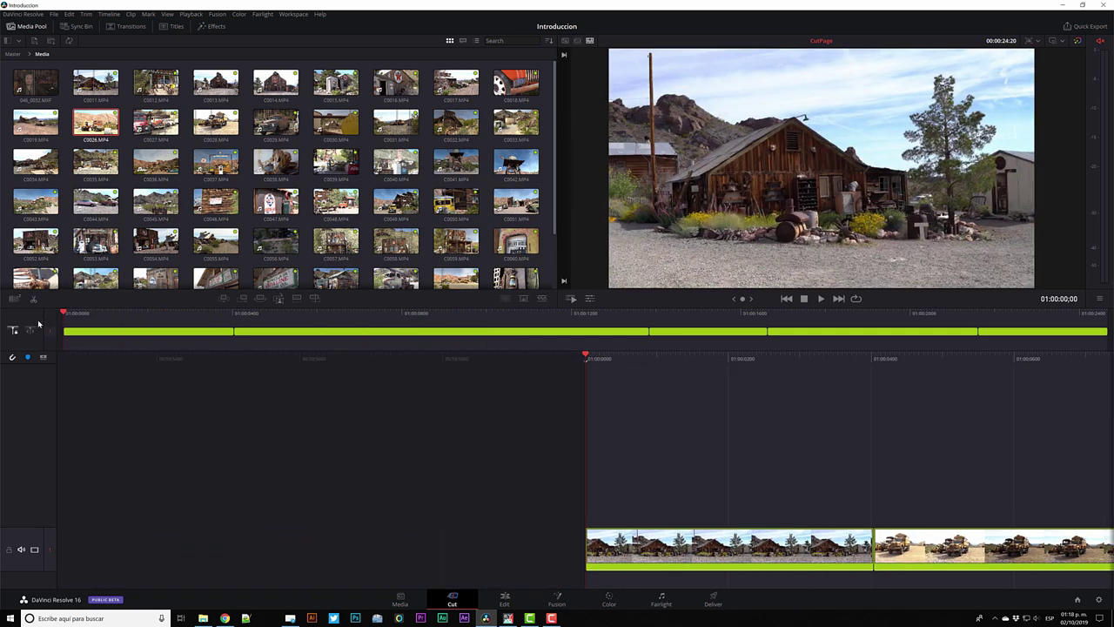
pyautogui.moveTo(52, 322); pyautogui.dragTo(765, 313)
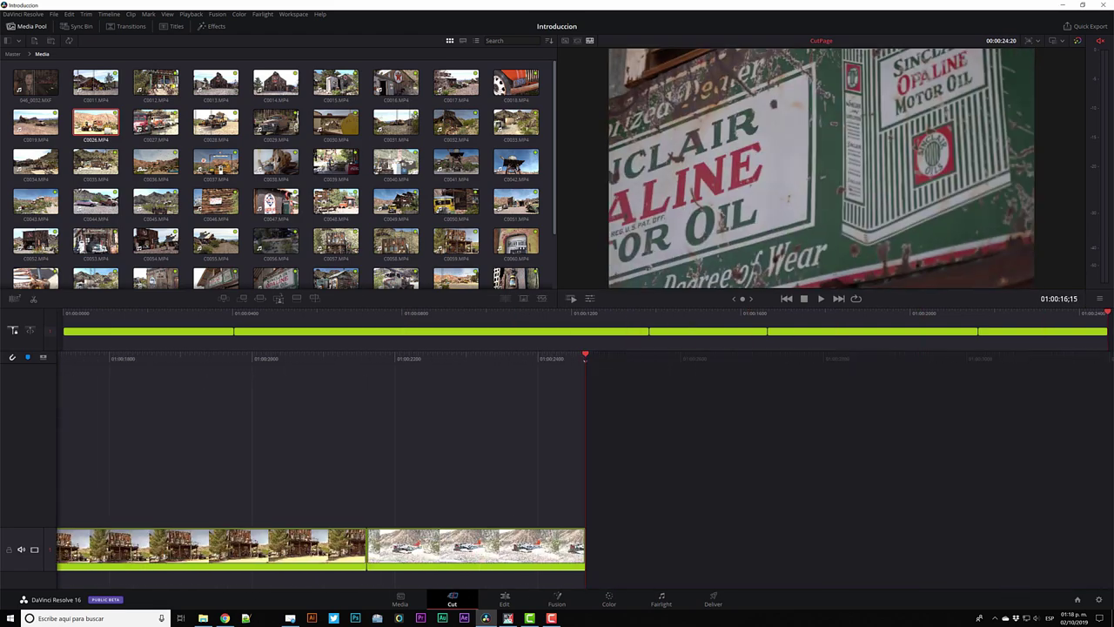
pyautogui.moveTo(1106, 326); pyautogui.dragTo(465, 326)
pyautogui.moveTo(800, 335); pyautogui.dragTo(510, 333)
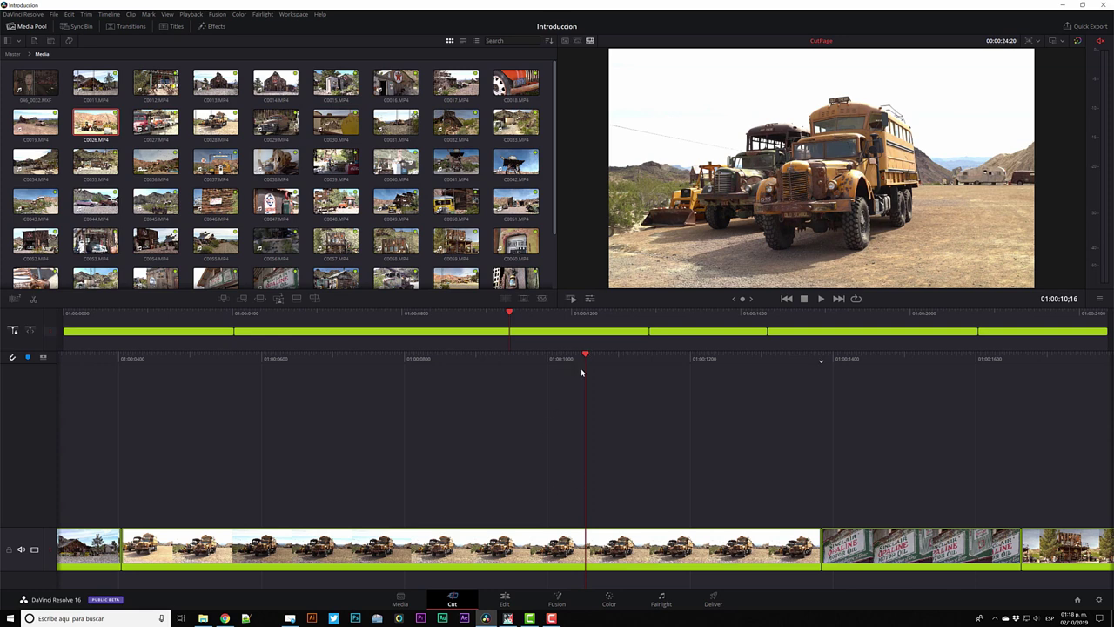
pyautogui.moveTo(512, 316)
pyautogui.mouseDown()
pyautogui.moveTo(301, 321)
pyautogui.moveTo(627, 334)
pyautogui.moveTo(572, 332)
pyautogui.mouseUp()
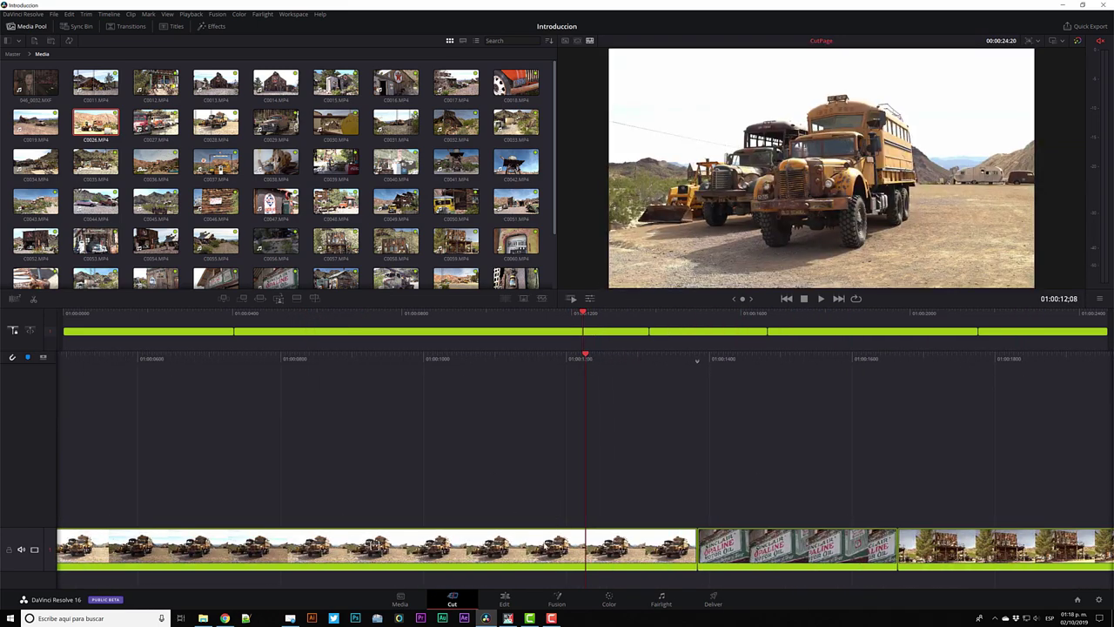
pyautogui.click(505, 599)
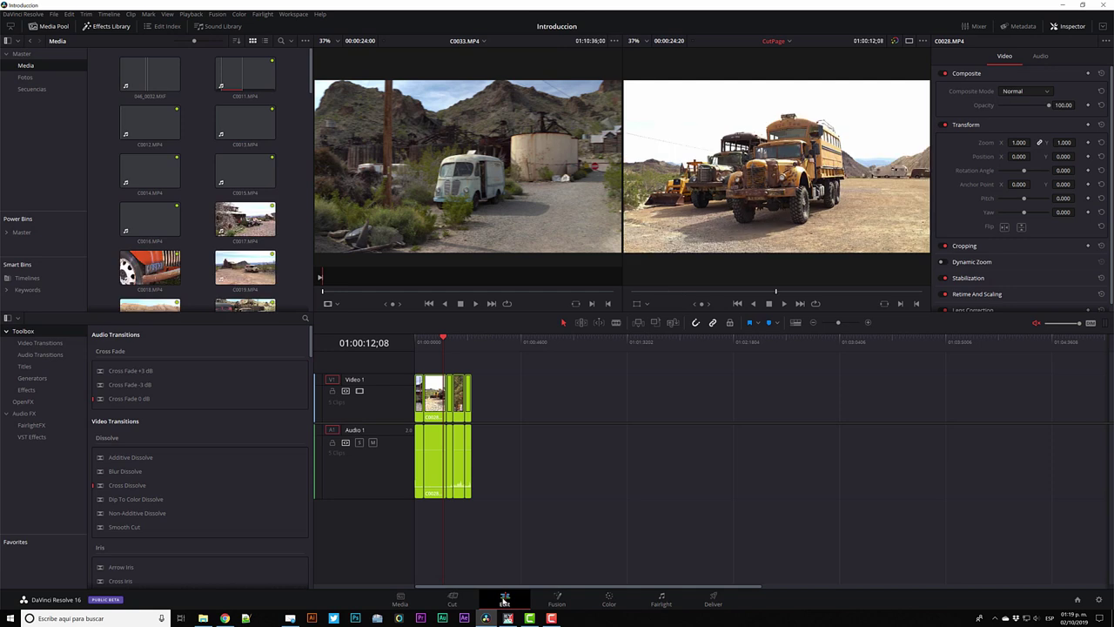
pyautogui.click(424, 341)
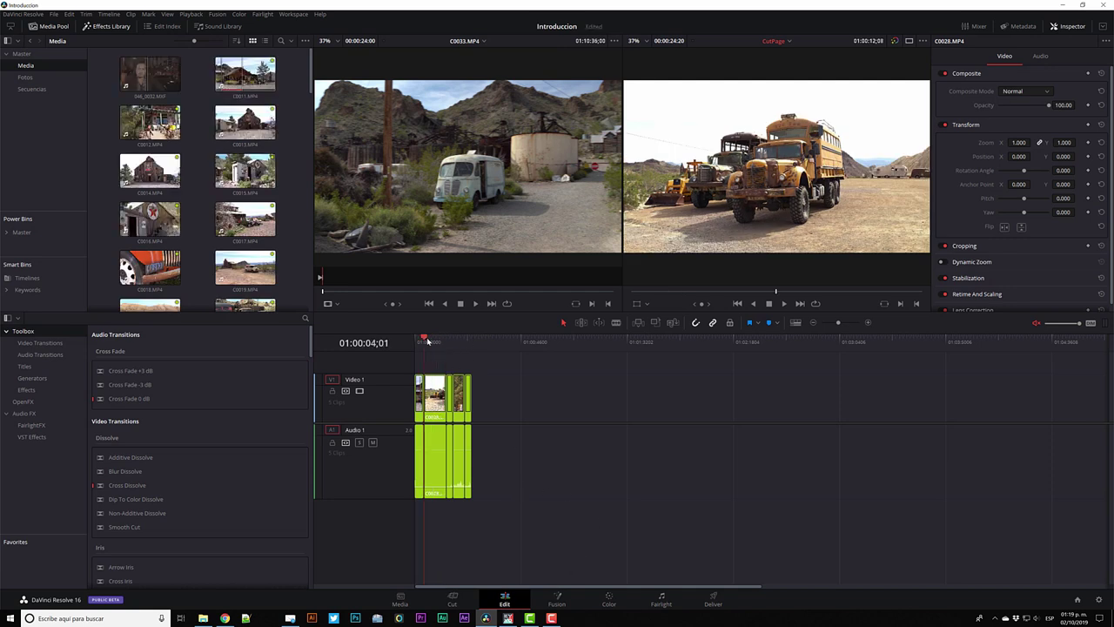
pyautogui.click(438, 341)
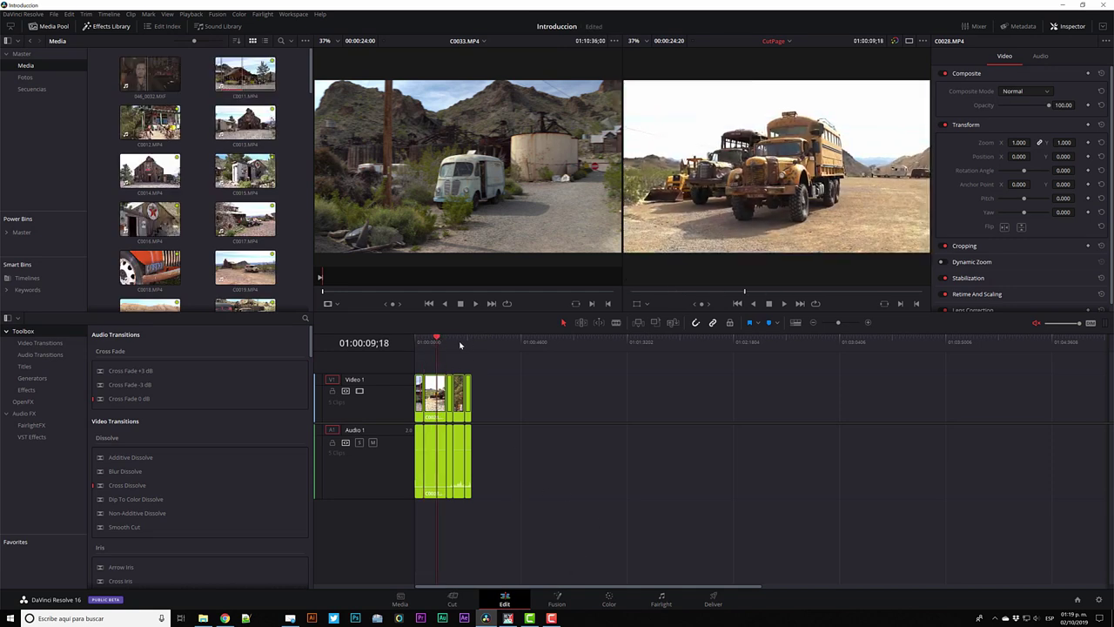
pyautogui.moveTo(839, 323); pyautogui.dragTo(847, 323)
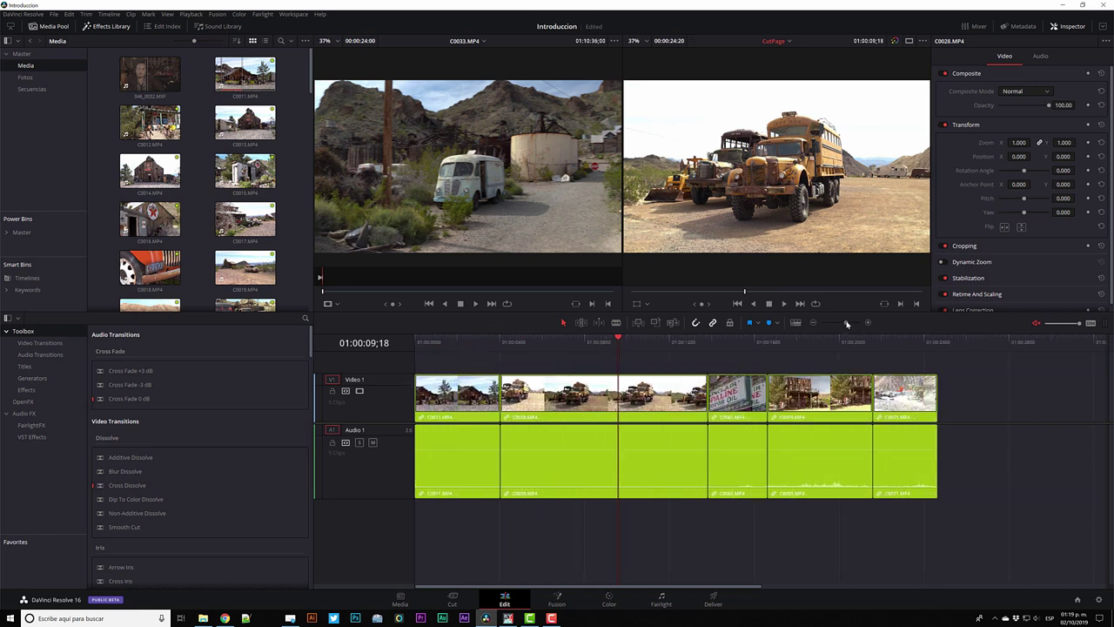
pyautogui.moveTo(847, 323); pyautogui.dragTo(846, 323)
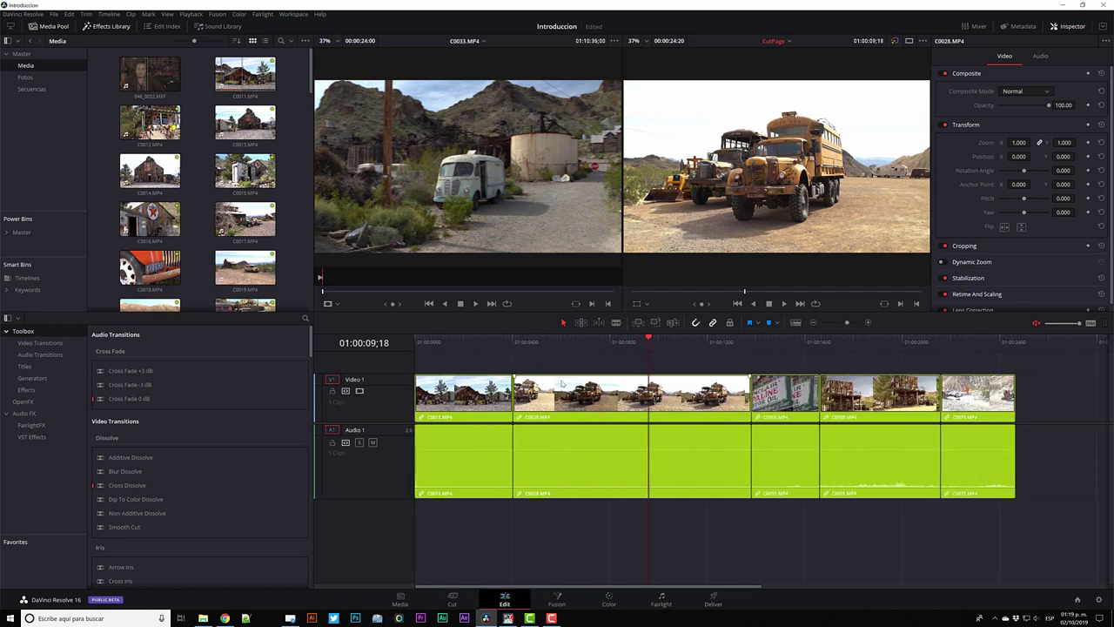
pyautogui.moveTo(642, 340); pyautogui.dragTo(732, 340)
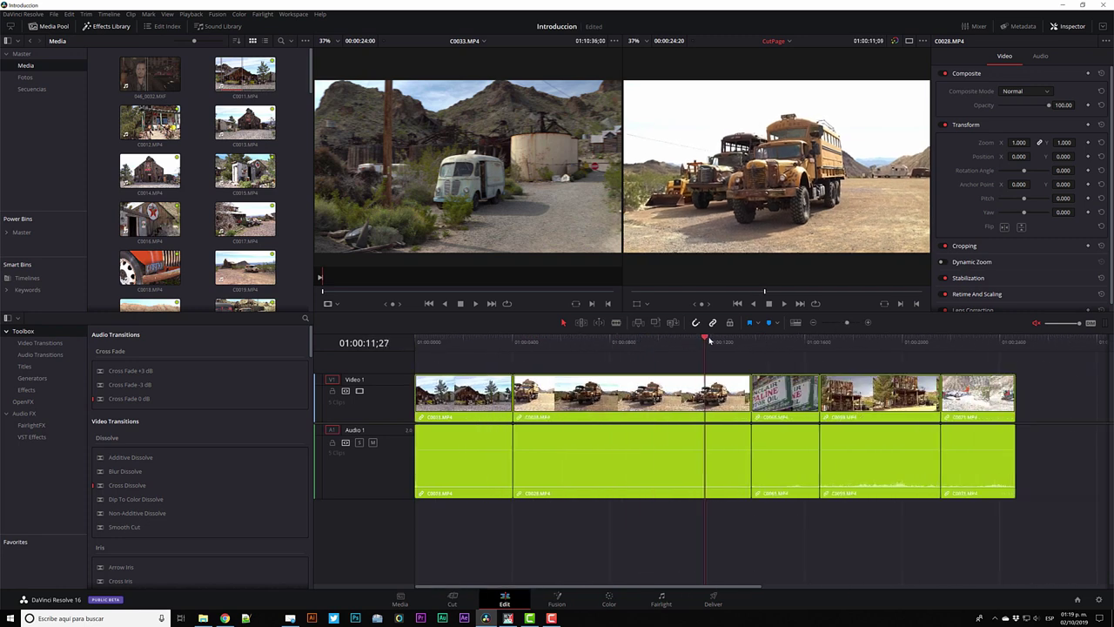
pyautogui.moveTo(846, 323); pyautogui.dragTo(844, 325)
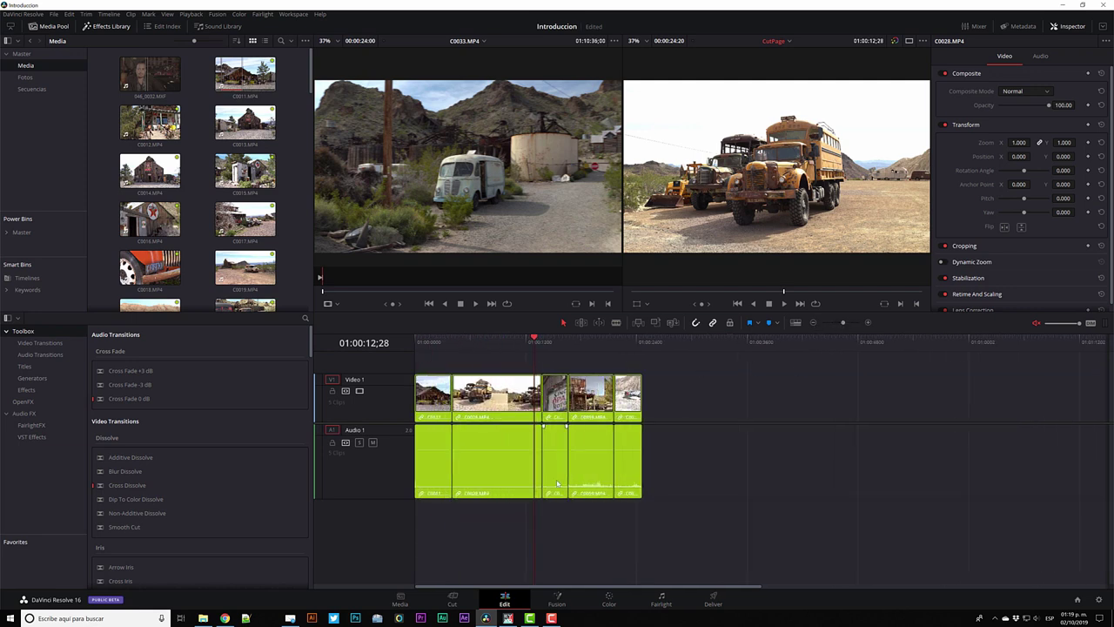
# - Return to the Cut page, scrub from the edit's start to the trucks shot, and begin extending the house shot
pyautogui.click(453, 601)
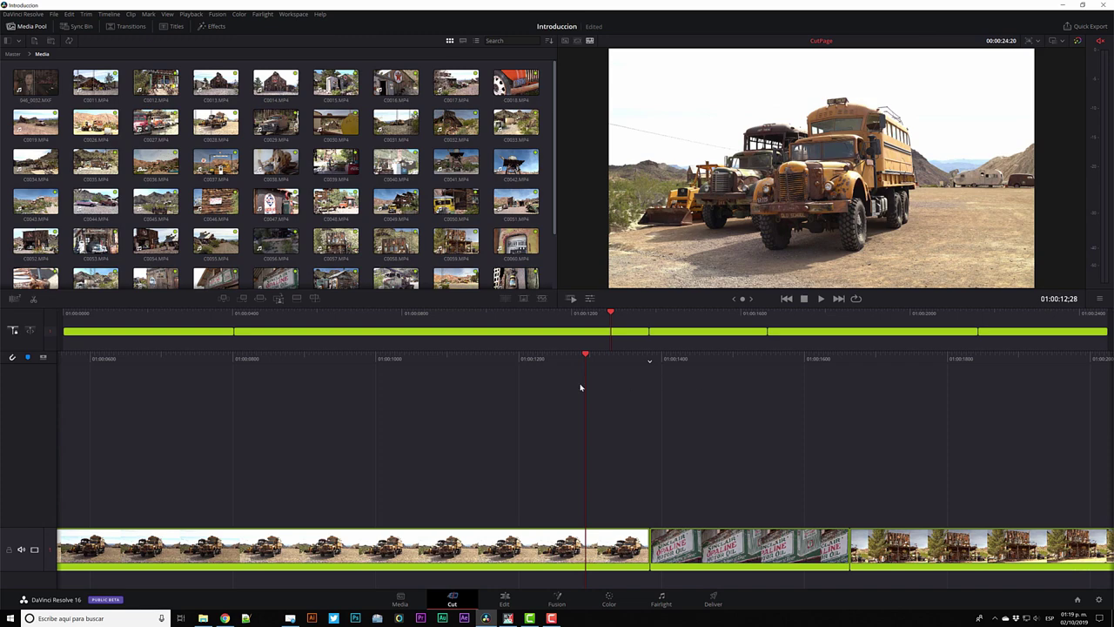
pyautogui.moveTo(613, 312); pyautogui.dragTo(1093, 314)
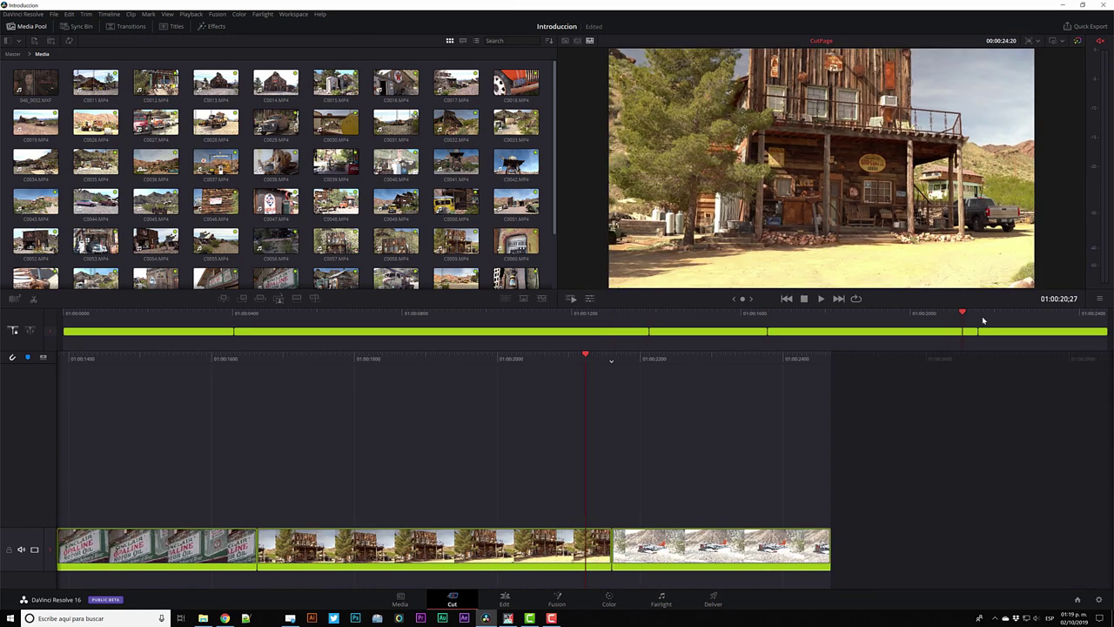
pyautogui.press('Home')
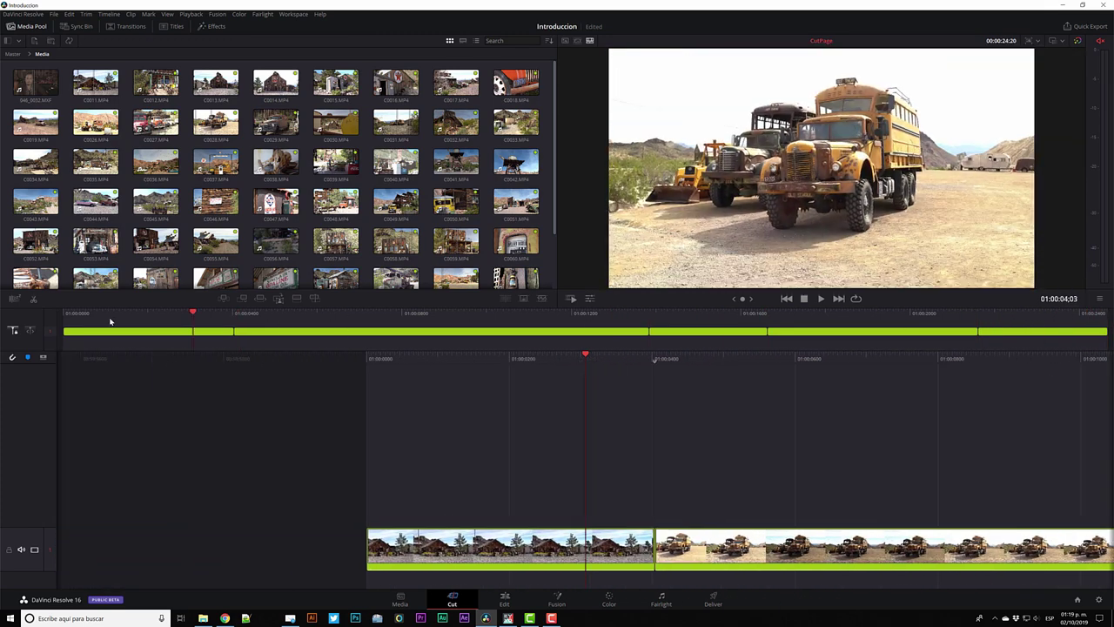
pyautogui.moveTo(741, 331)
pyautogui.mouseDown()
pyautogui.moveTo(291, 330)
pyautogui.moveTo(440, 340)
pyautogui.mouseUp()
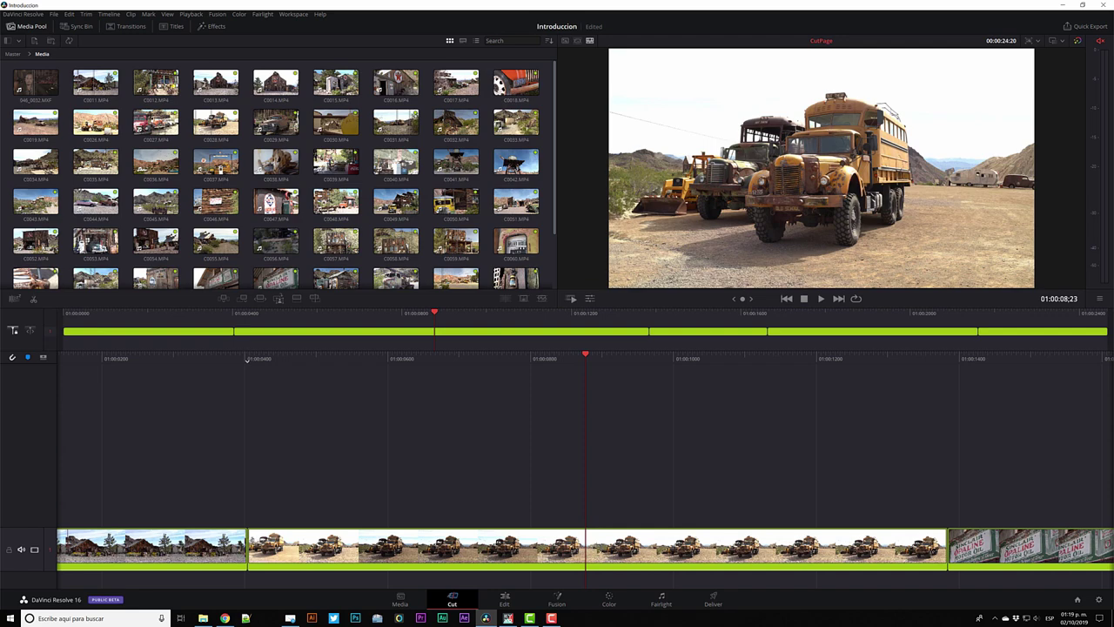
pyautogui.moveTo(247, 549); pyautogui.dragTo(281, 543)
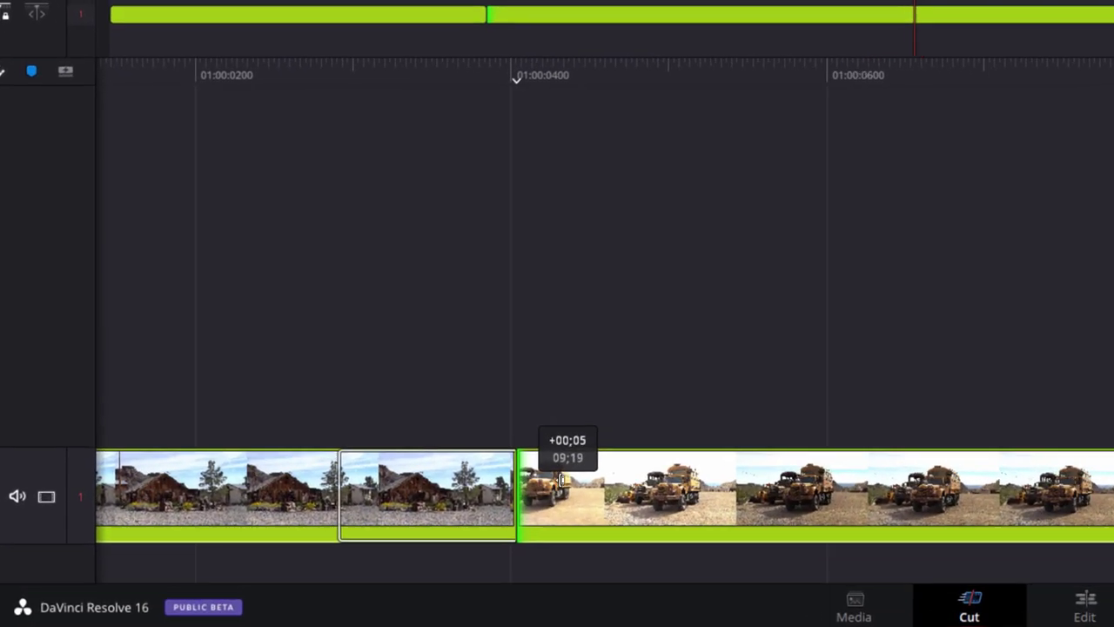
# - Finish lengthening the house shot into the trucks clip, then trim the Sinclair sign clip's head
pyautogui.moveTo(594, 482)
pyautogui.mouseDown()
pyautogui.moveTo(788, 479)
pyautogui.moveTo(627, 487)
pyautogui.mouseUp()
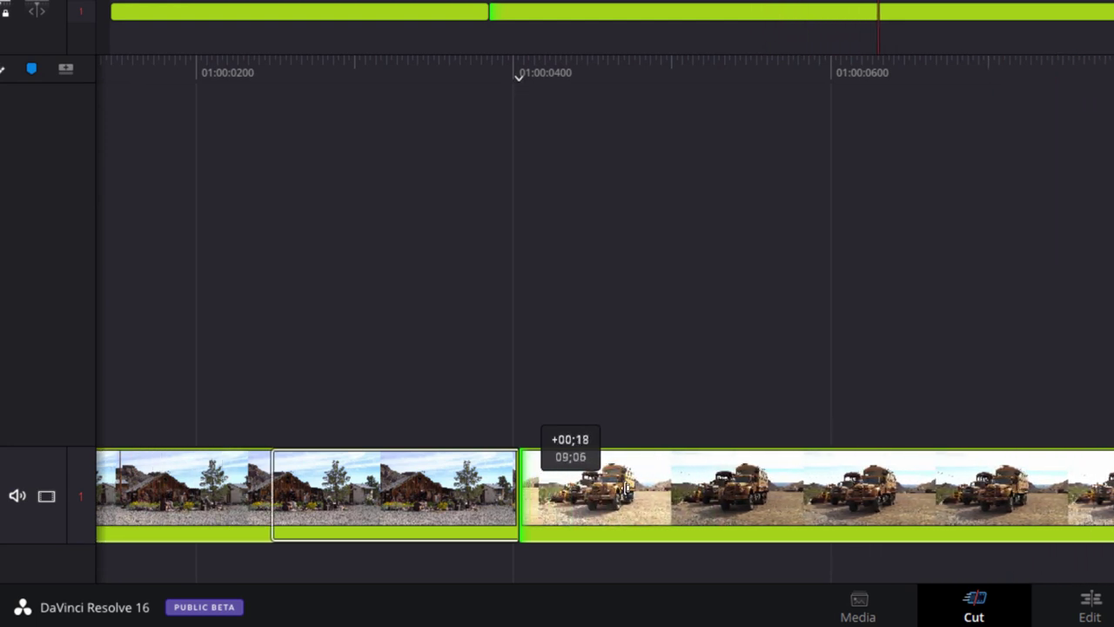
pyautogui.moveTo(627, 488); pyautogui.dragTo(626, 488)
pyautogui.click(489, 492)
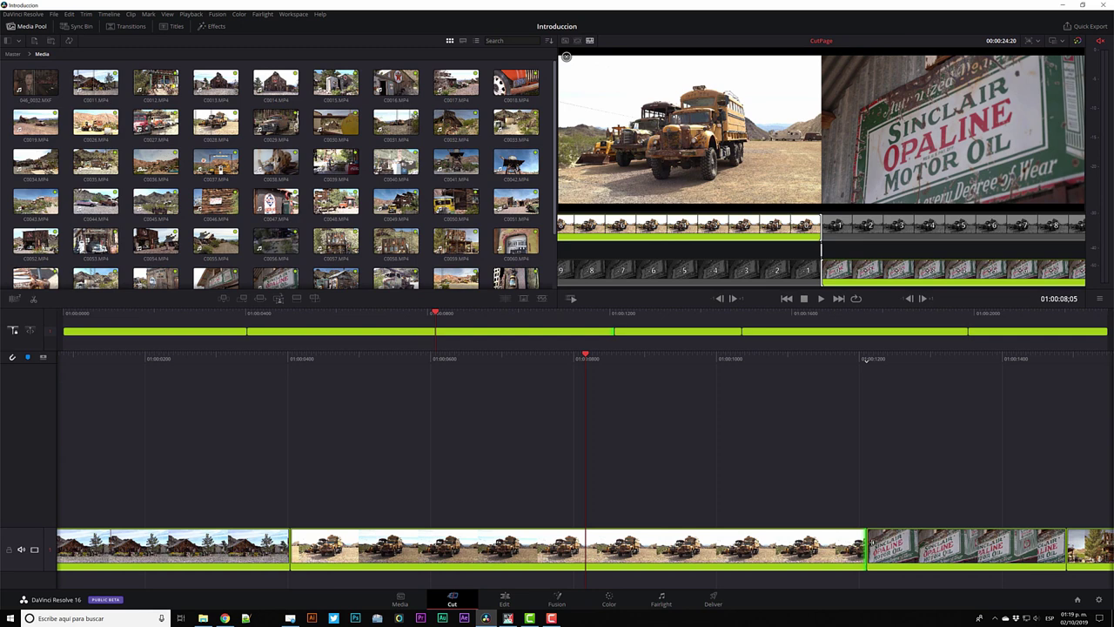
pyautogui.moveTo(868, 545); pyautogui.dragTo(927, 545)
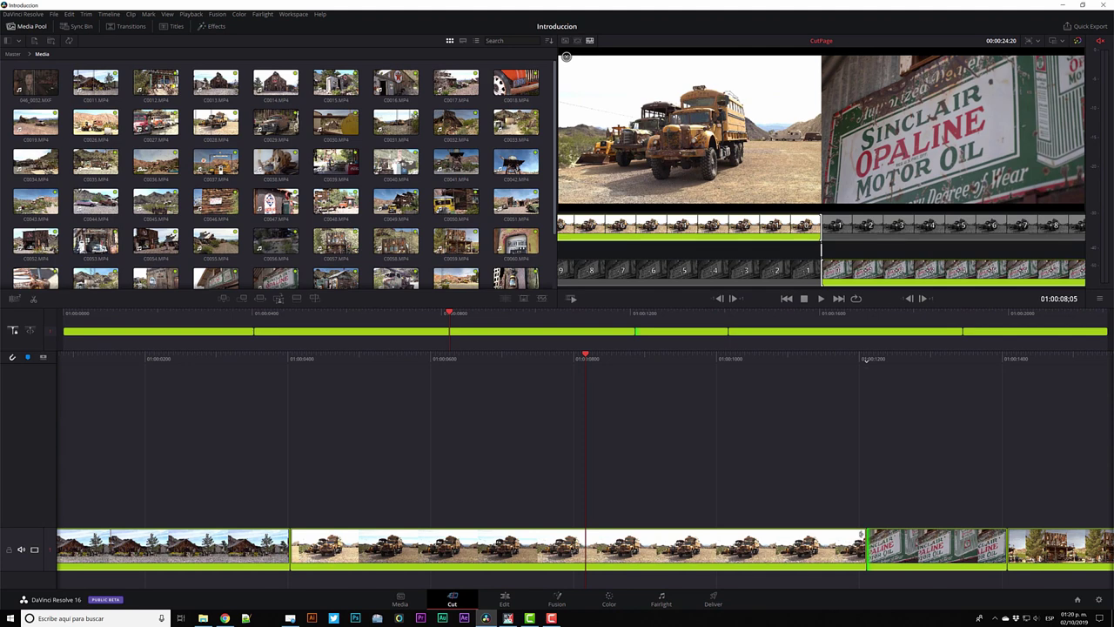
# - Trim and roll the truck-to-Sinclair cut earlier, then drag truck footage up onto Video 2
pyautogui.moveTo(862, 535); pyautogui.dragTo(831, 530)
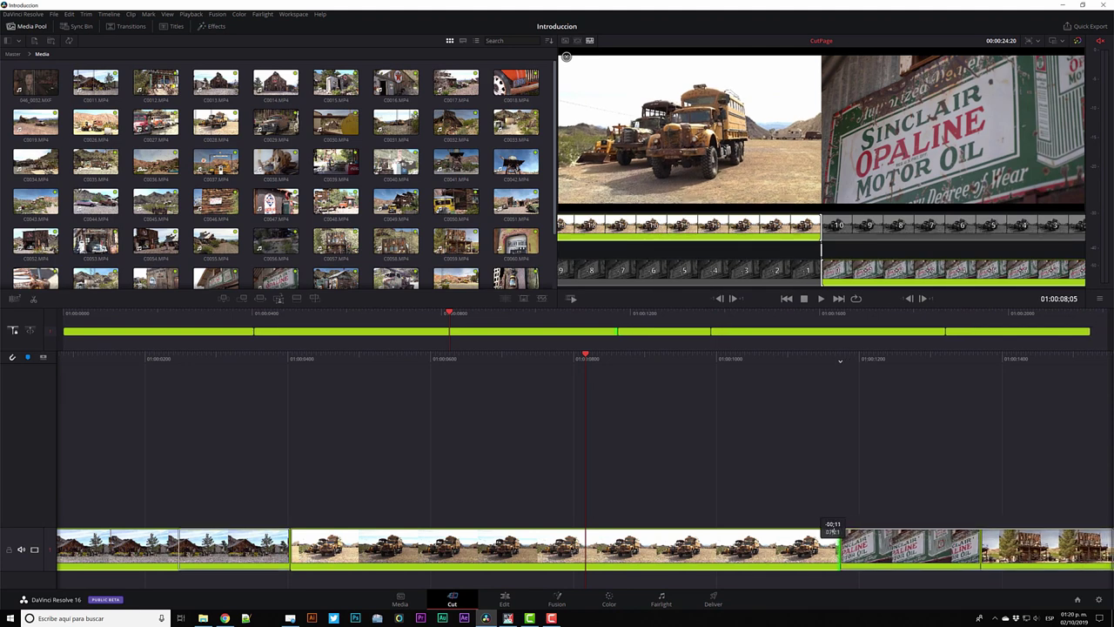
pyautogui.moveTo(832, 530); pyautogui.dragTo(872, 531)
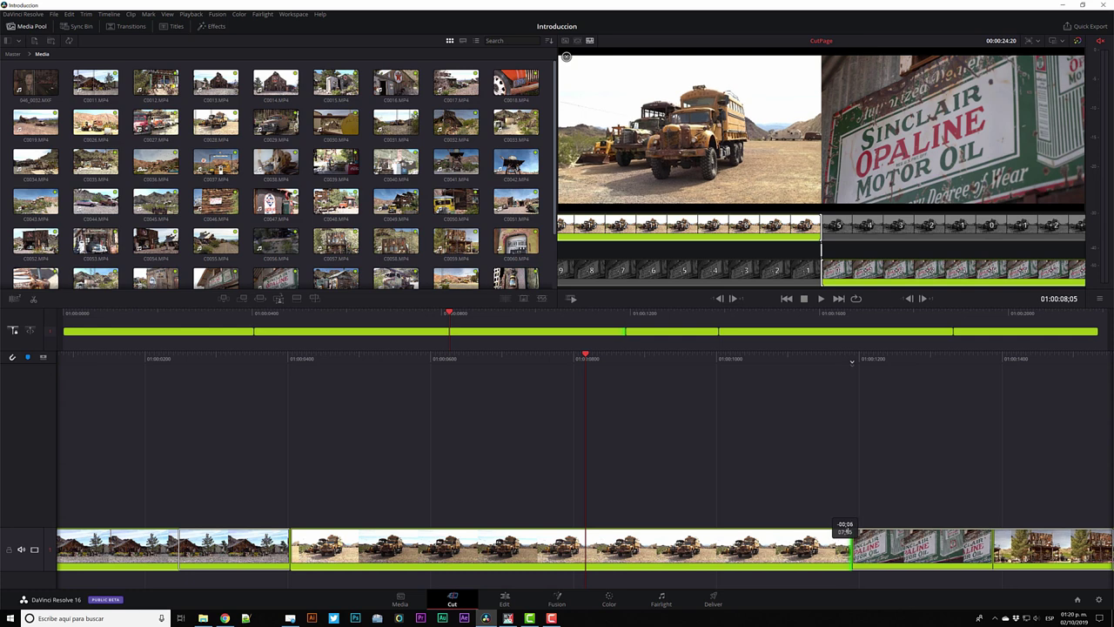
pyautogui.moveTo(872, 531); pyautogui.dragTo(869, 531)
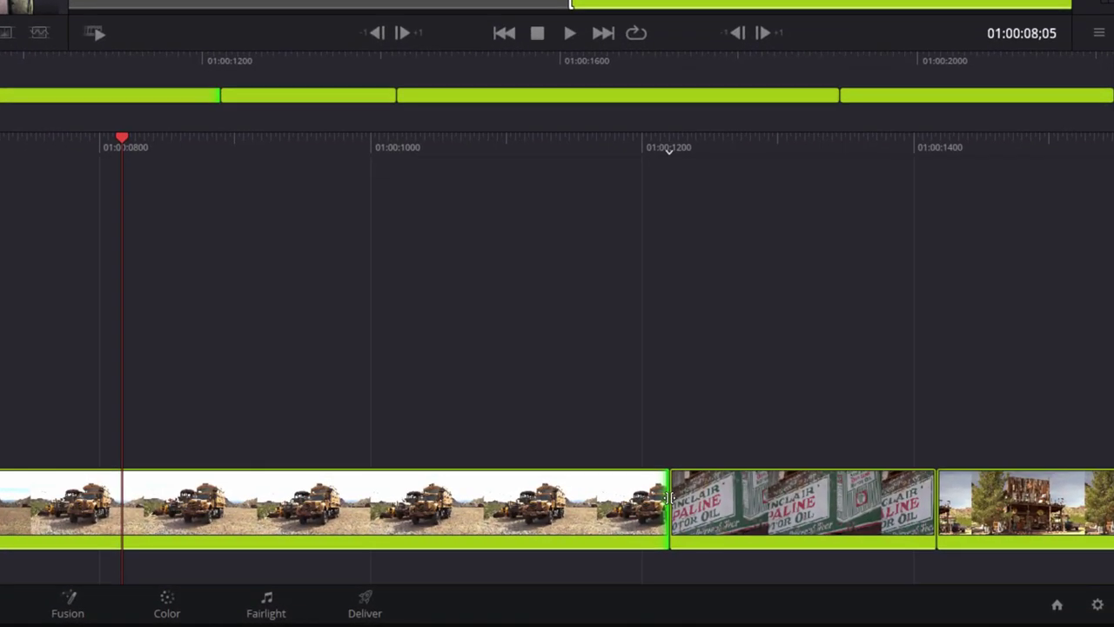
pyautogui.moveTo(668, 498); pyautogui.dragTo(596, 521)
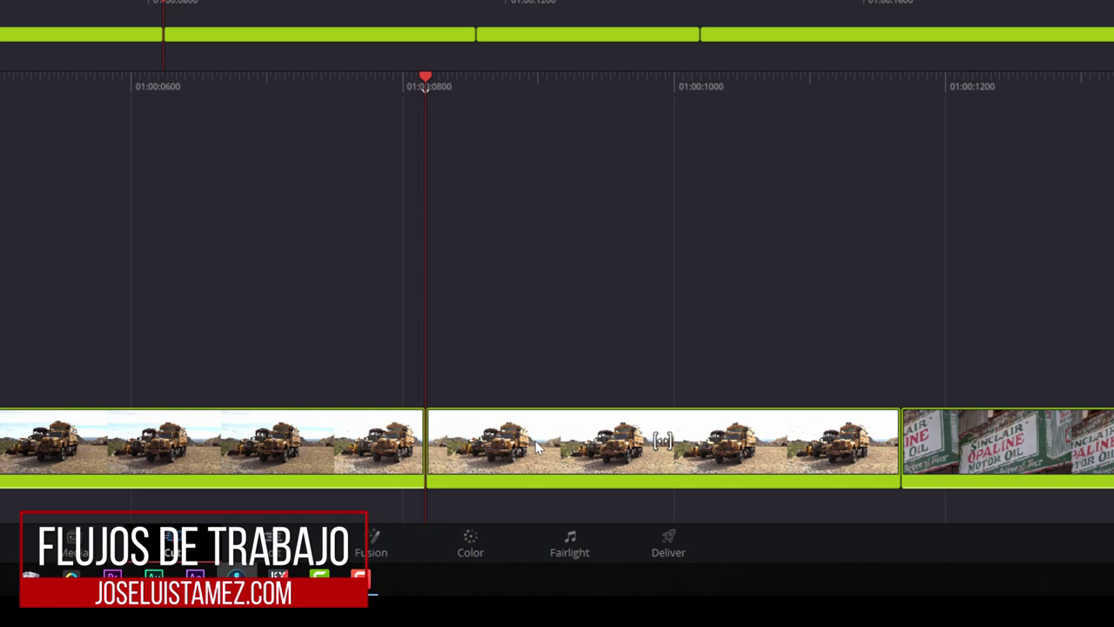
pyautogui.moveTo(536, 445); pyautogui.dragTo(30, 357)
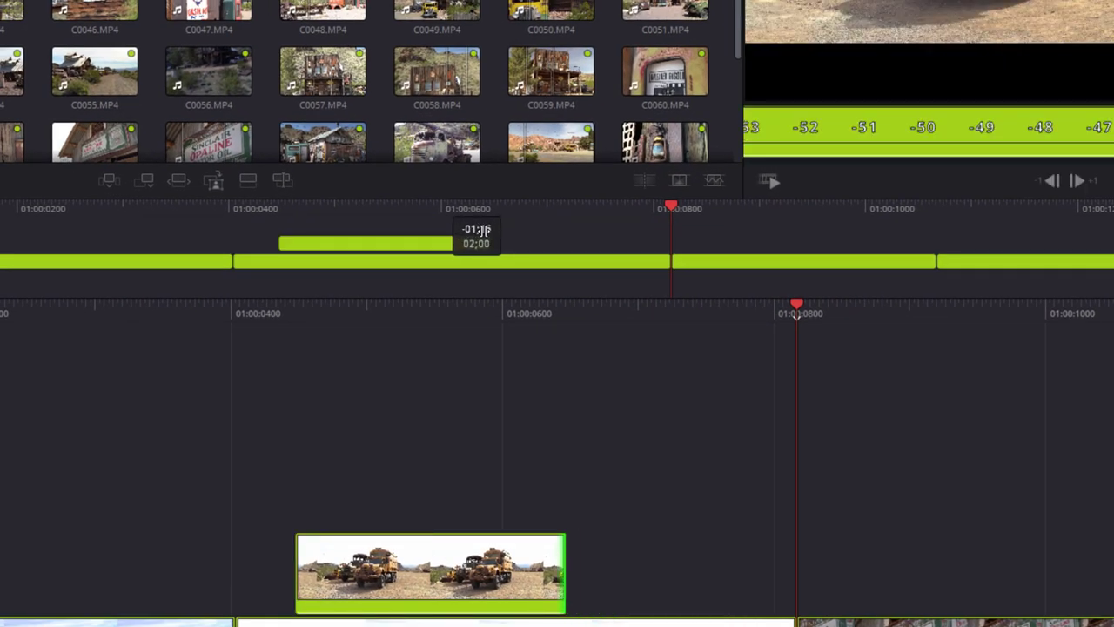
# - Adjust the overlay truck clip's length and place it on track 2 starting near 01:00:04
pyautogui.moveTo(649, 240); pyautogui.dragTo(476, 243)
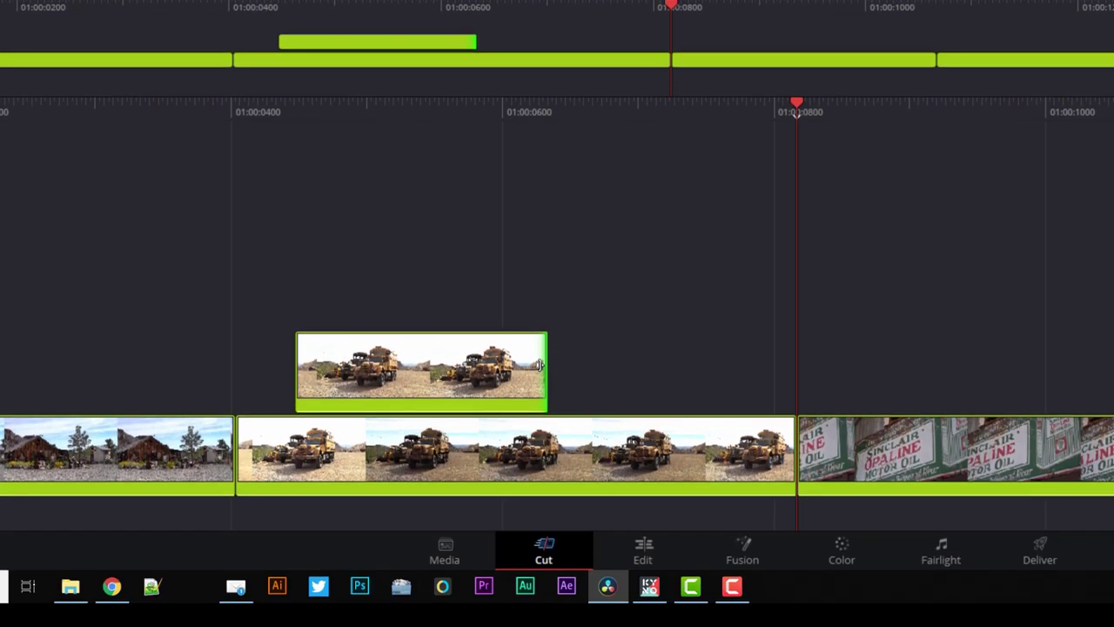
pyautogui.moveTo(547, 361)
pyautogui.mouseDown()
pyautogui.moveTo(762, 320)
pyautogui.moveTo(664, 320)
pyautogui.mouseUp()
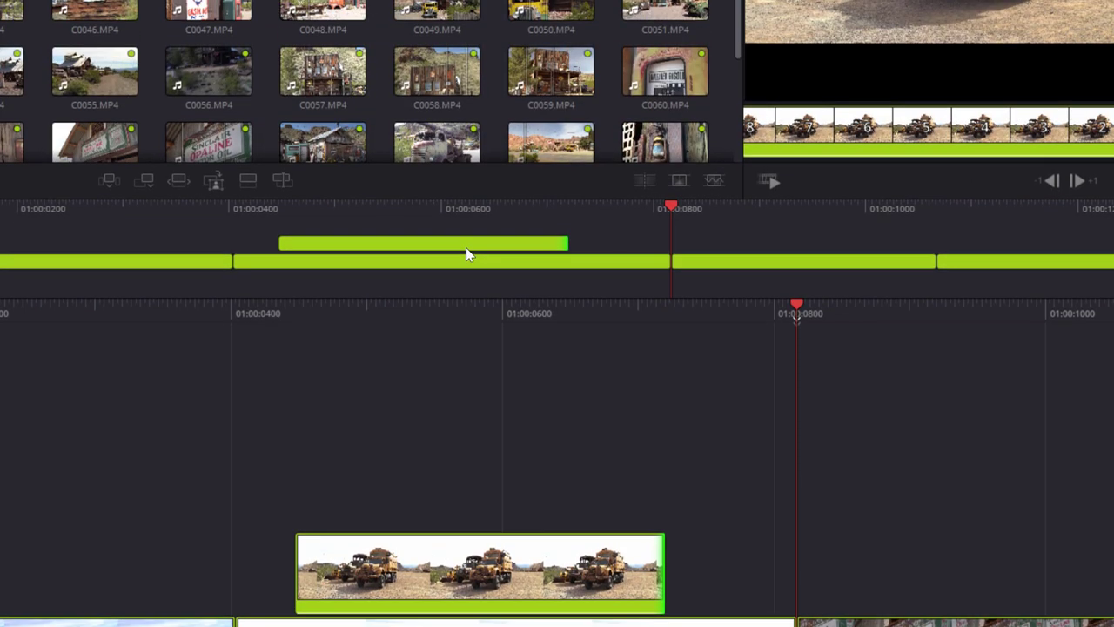
pyautogui.click(466, 253)
pyautogui.moveTo(466, 253); pyautogui.dragTo(672, 259)
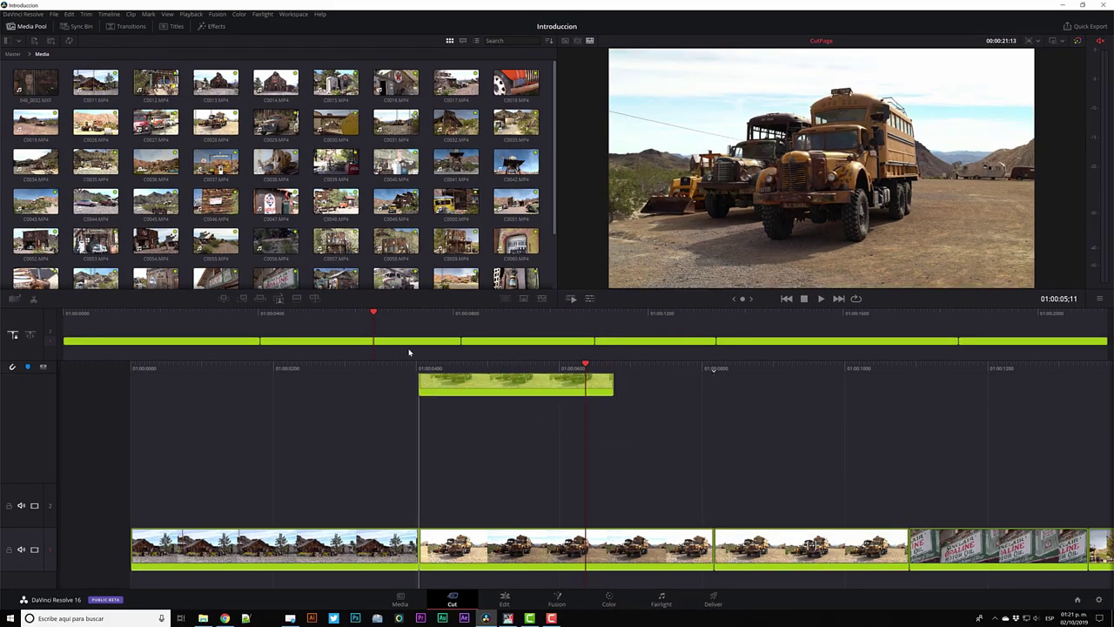
pyautogui.moveTo(738, 554); pyautogui.dragTo(662, 505)
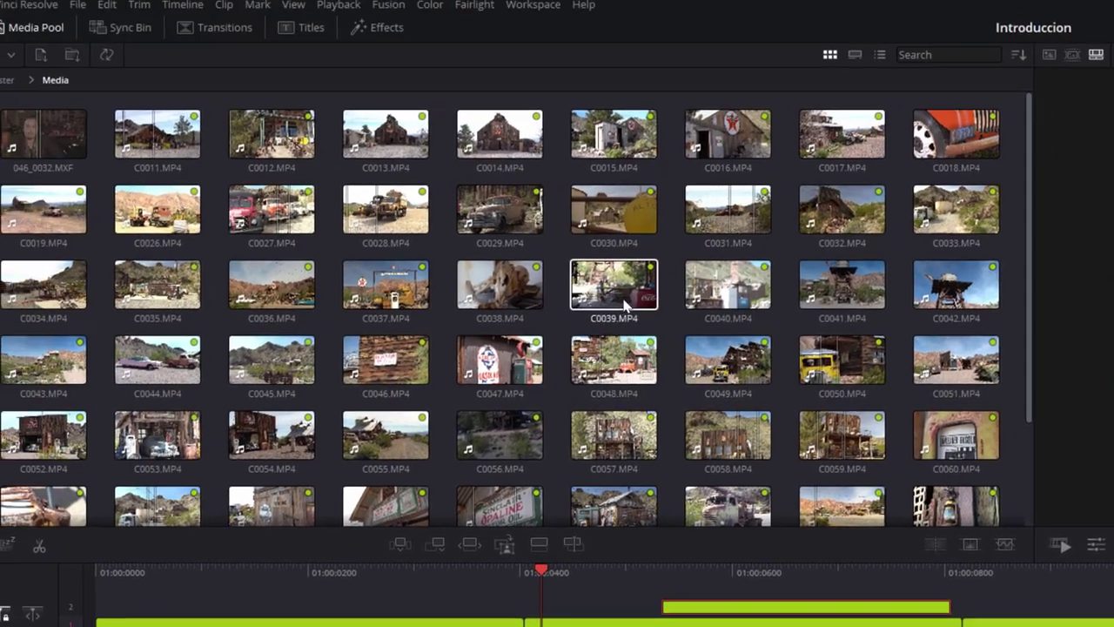
# - Mark in and out points on C0039.MP4 around the picnic-table moment and Smart Insert it
pyautogui.click(625, 297)
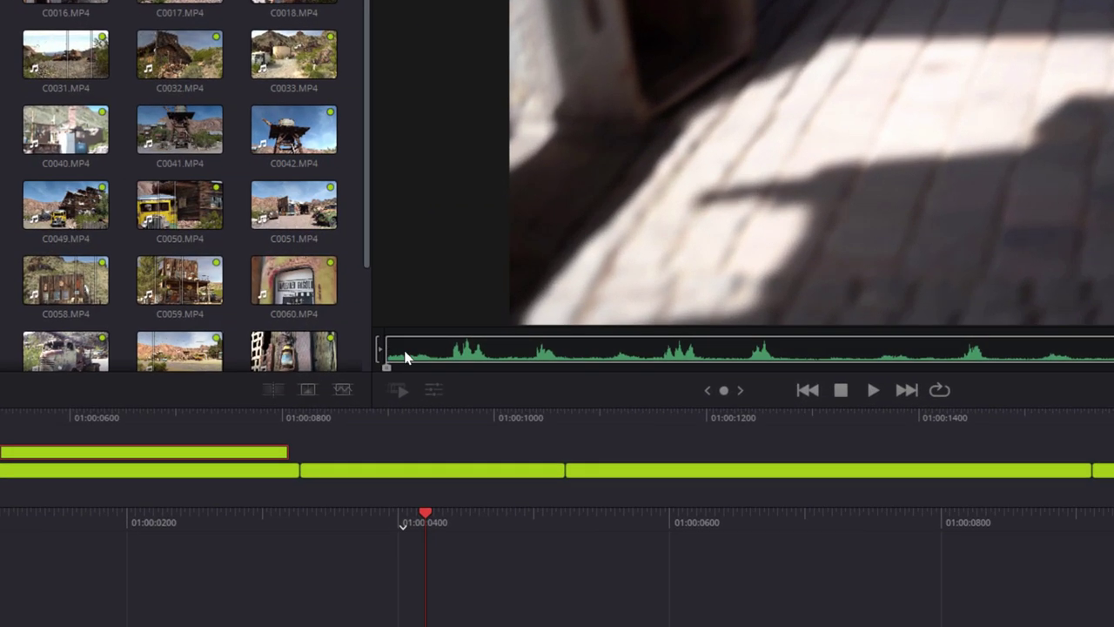
pyautogui.click(404, 357)
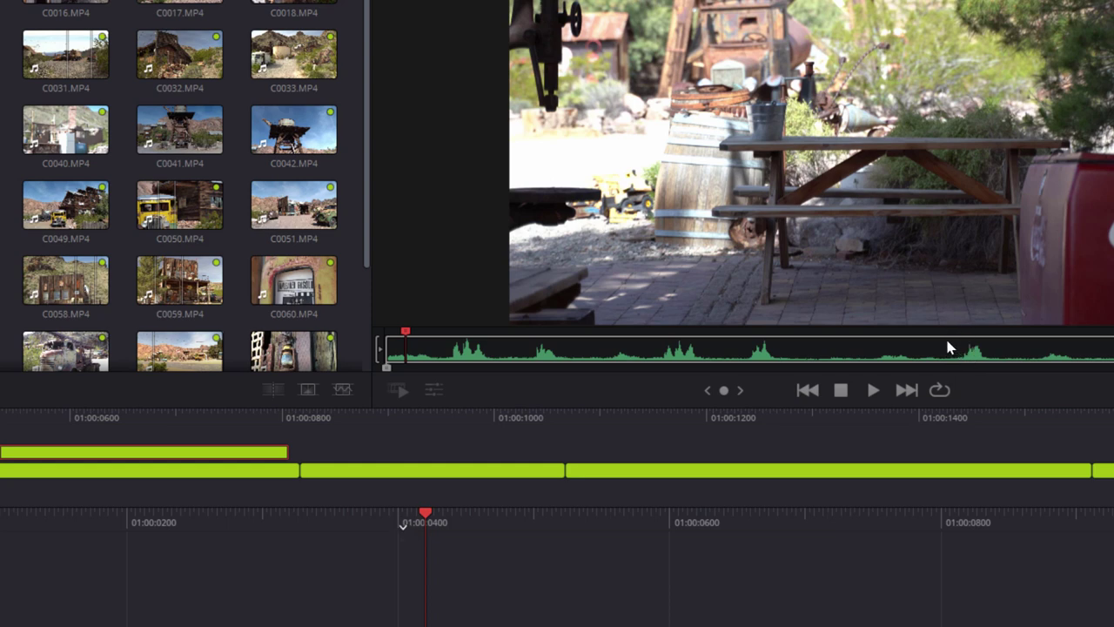
pyautogui.moveTo(388, 357); pyautogui.dragTo(662, 345)
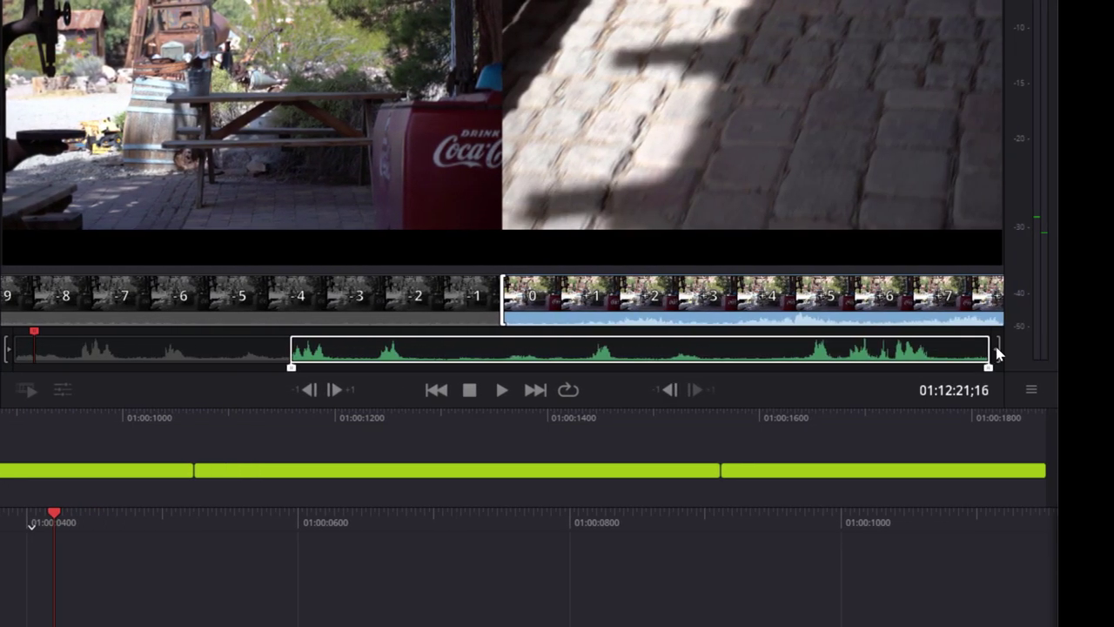
pyautogui.moveTo(990, 357)
pyautogui.mouseDown()
pyautogui.moveTo(364, 351)
pyautogui.moveTo(836, 357)
pyautogui.mouseUp()
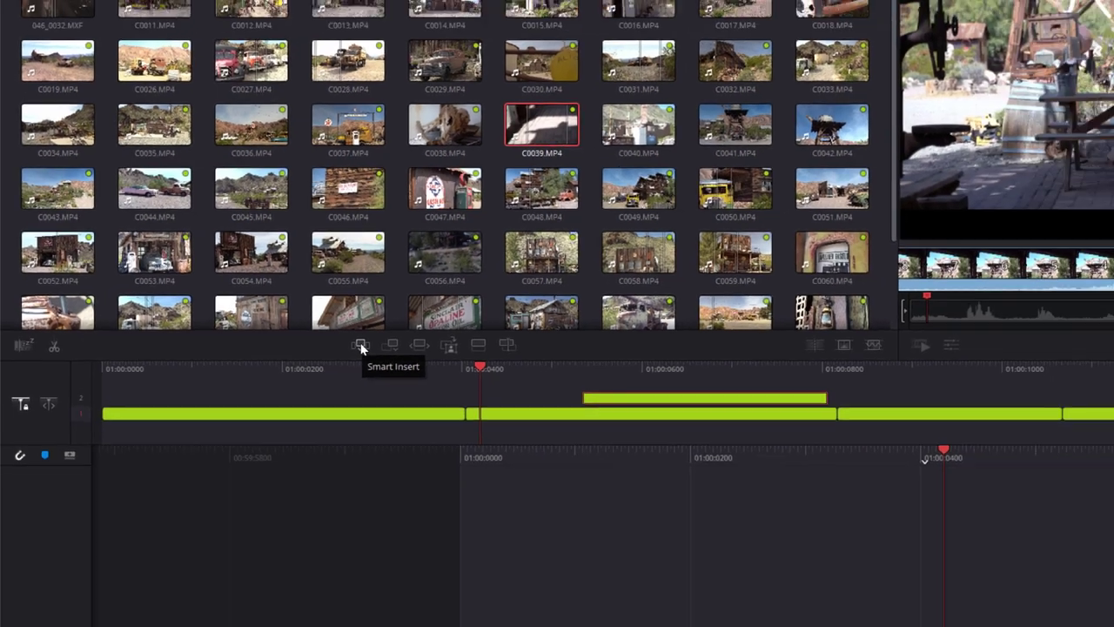
pyautogui.click(242, 298)
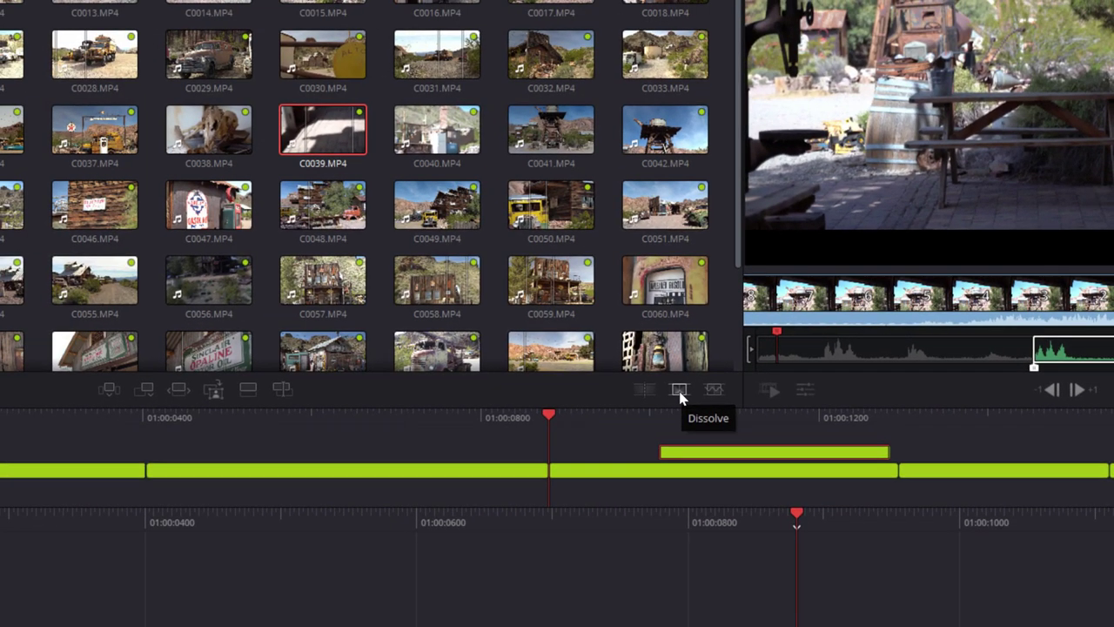
# - Add a dissolve between the water-tower shot and trucks clip, shortened to about 01;12
pyautogui.click(680, 392)
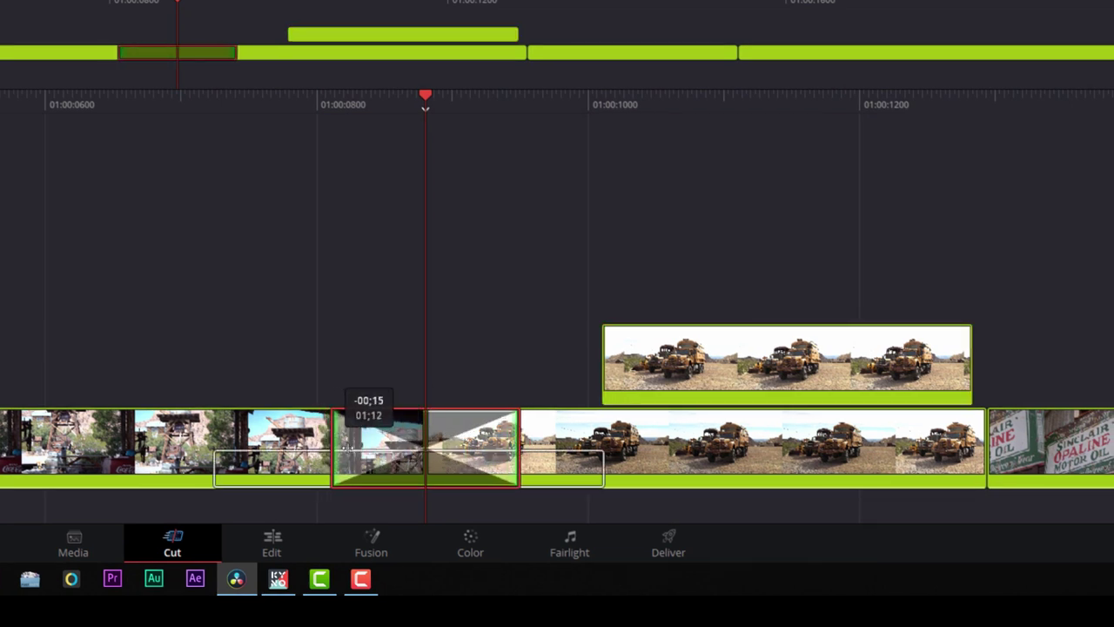
pyautogui.moveTo(348, 445); pyautogui.dragTo(346, 413)
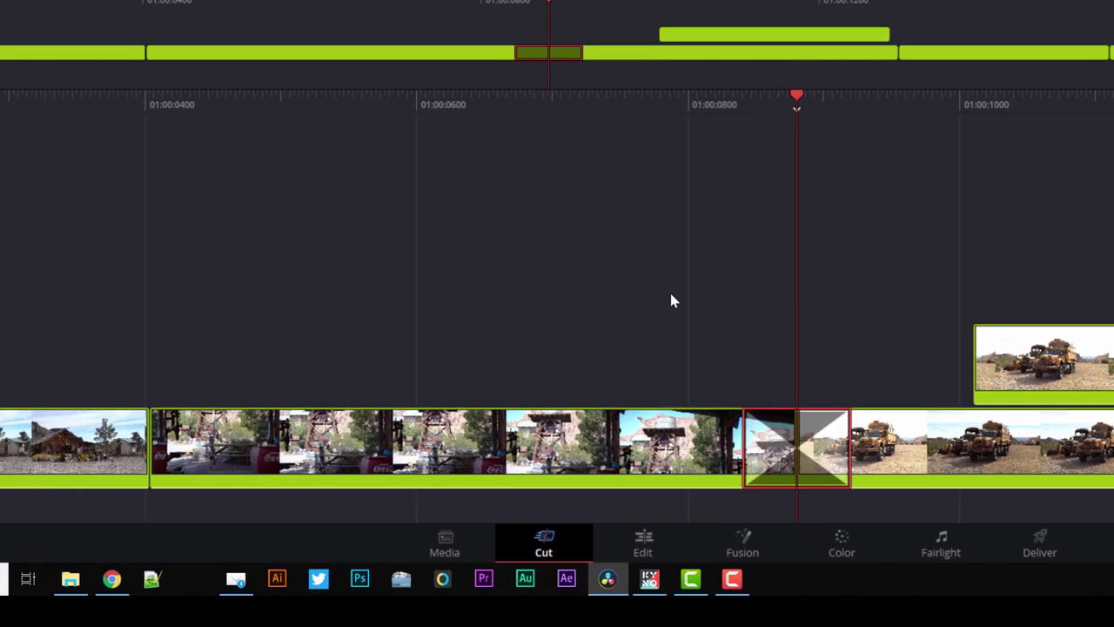
pyautogui.click(671, 300)
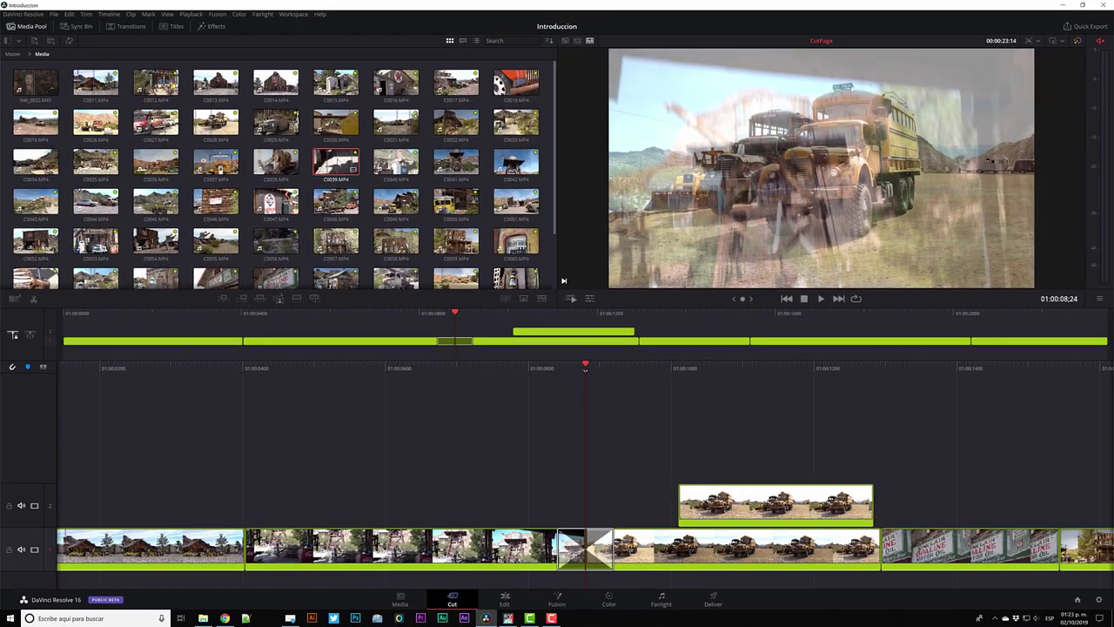
pyautogui.click(335, 162)
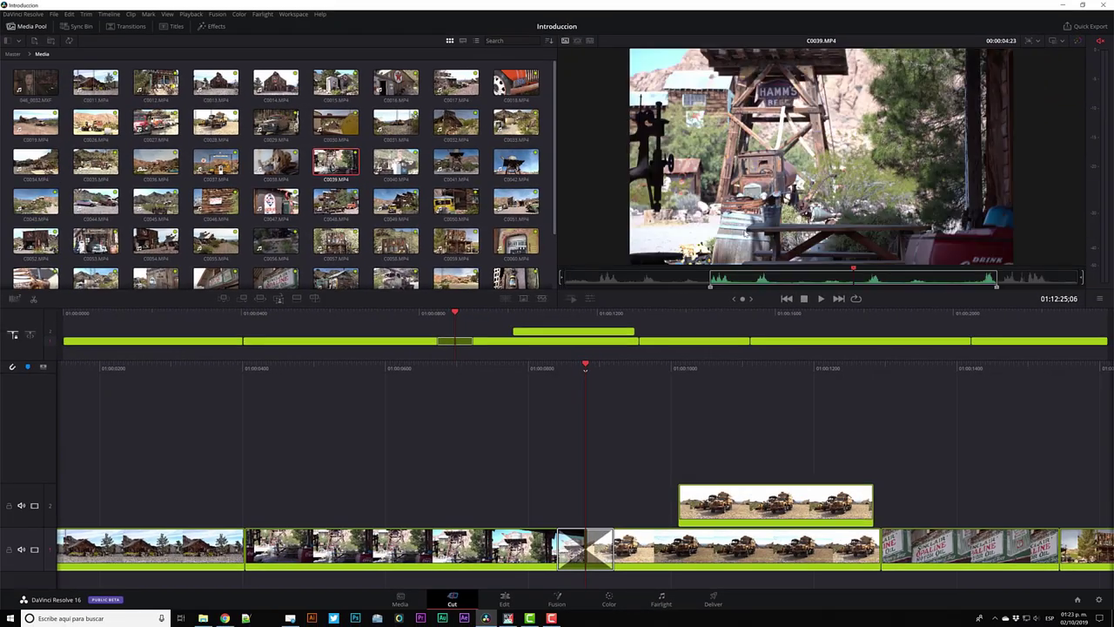
# - Append C0039.MP4 to the timeline's end and move the playhead back to 01:00:17:10
pyautogui.click(246, 302)
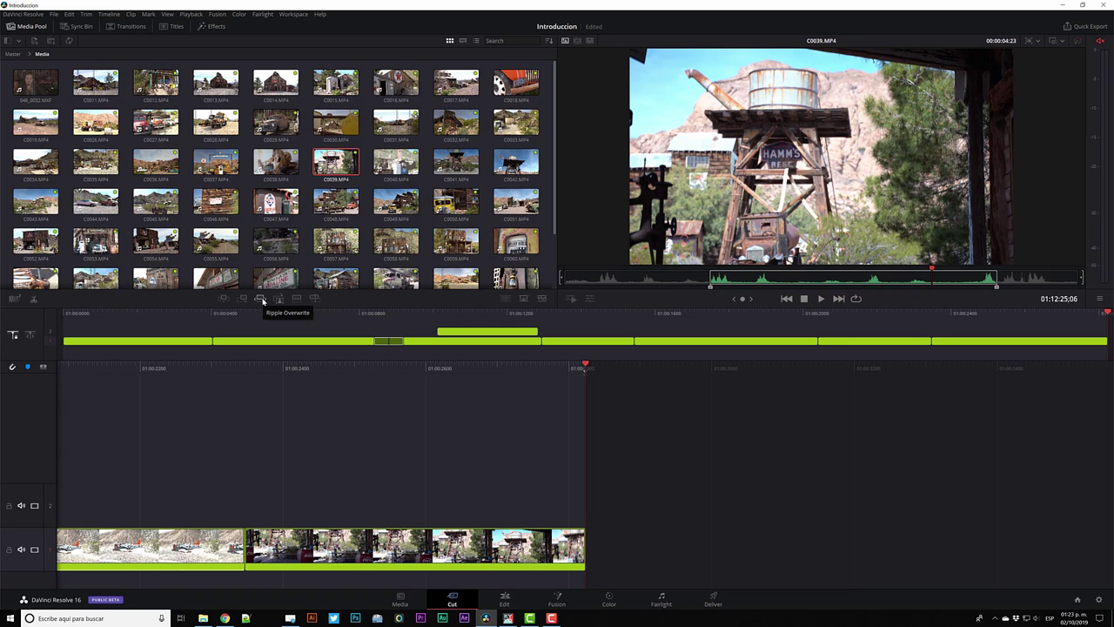
pyautogui.click(451, 377)
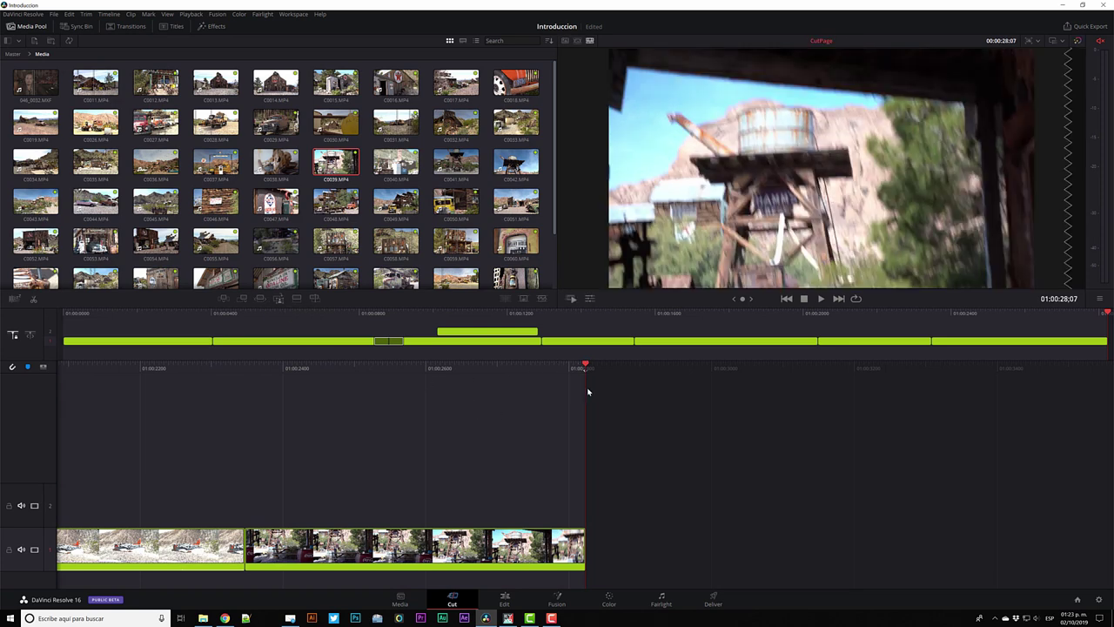
pyautogui.moveTo(1108, 312); pyautogui.dragTo(704, 322)
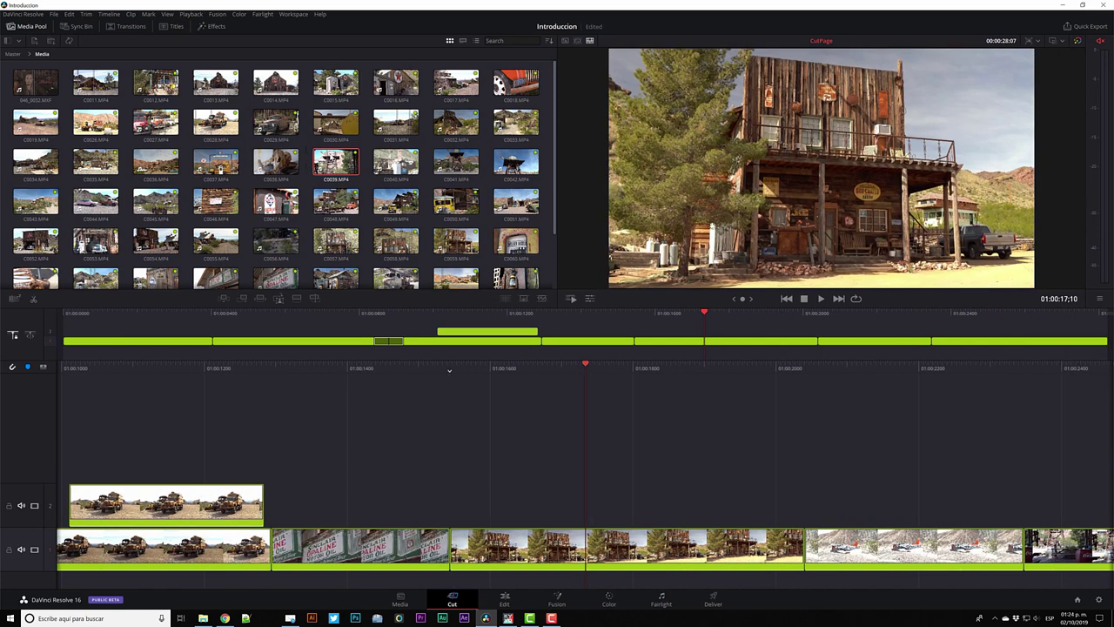
# - Replace the house clip with C0039.MP4 via Ripple Overwrite, after undoing a first attempt
pyautogui.click(335, 161)
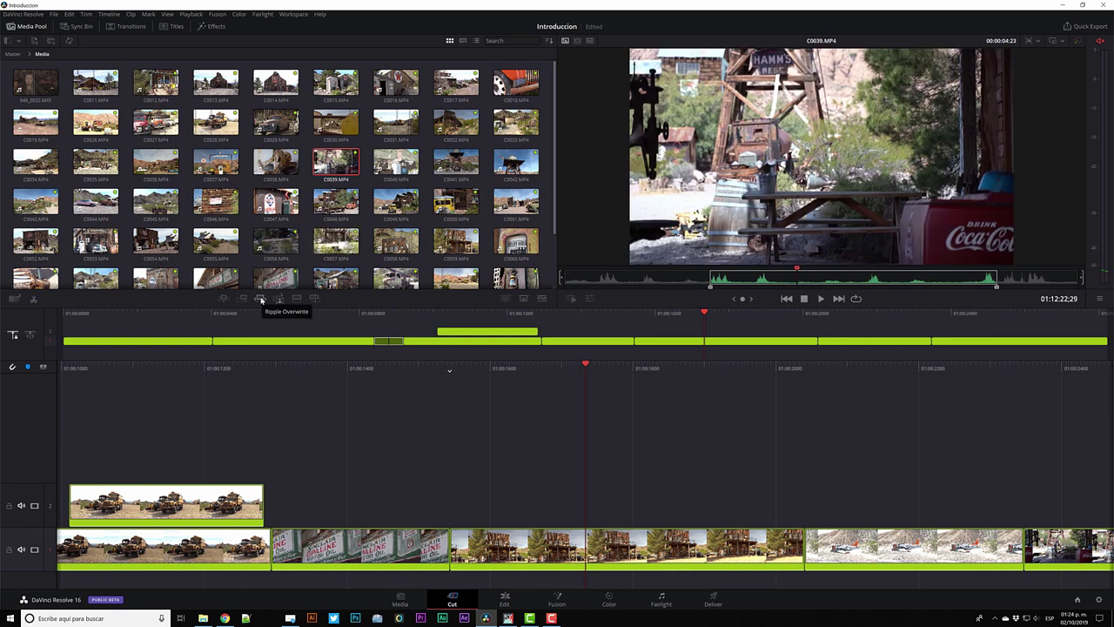
pyautogui.click(260, 298)
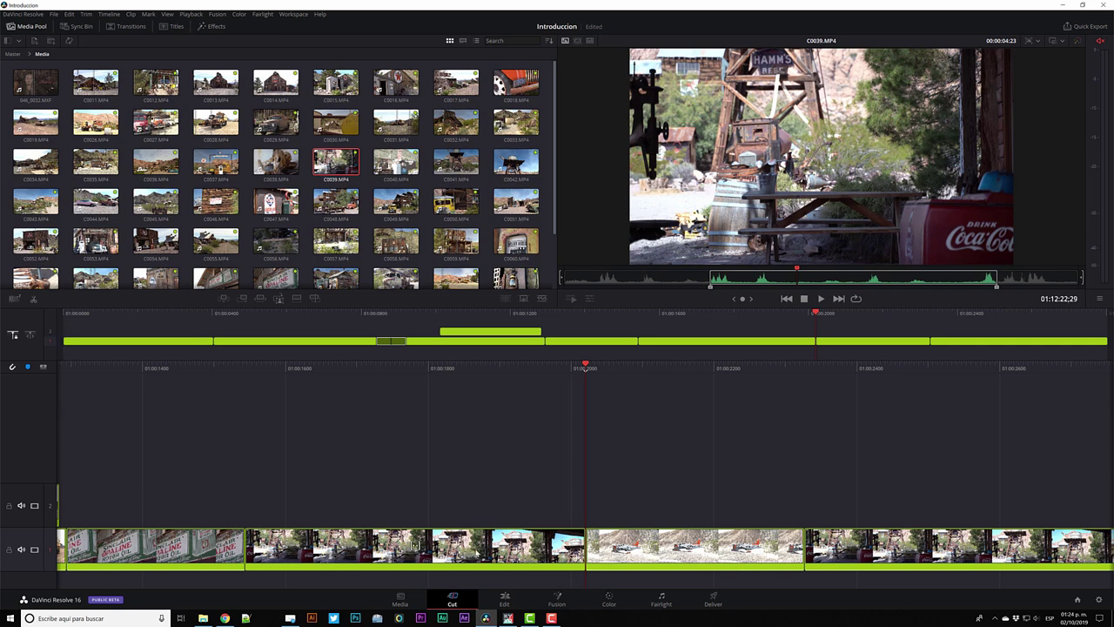
pyautogui.hotkey('ctrl', 'z')
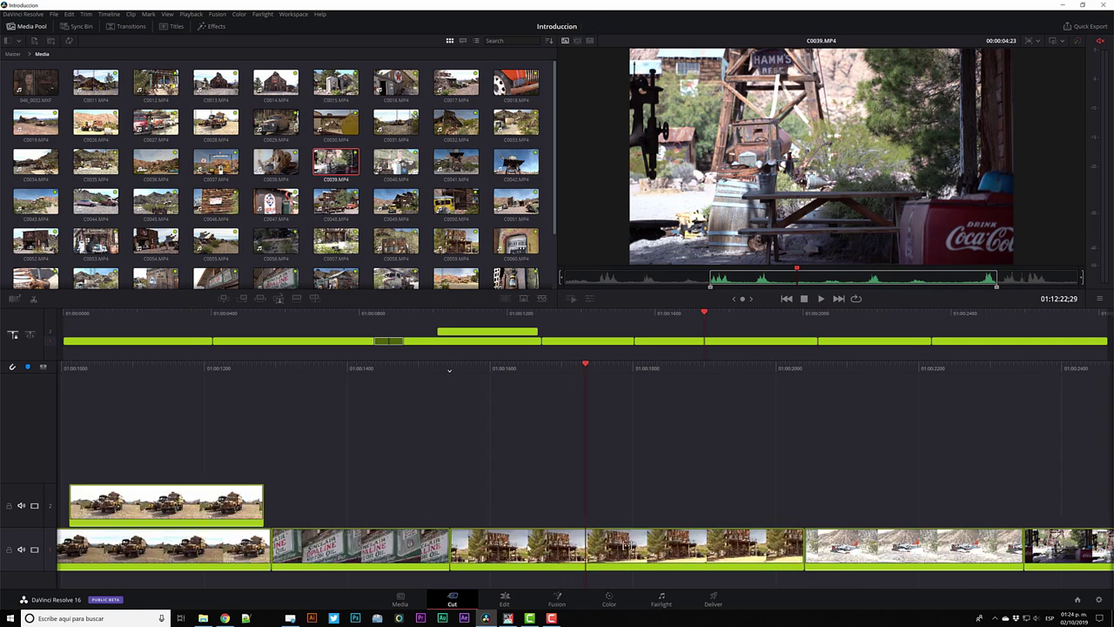
pyautogui.click(538, 549)
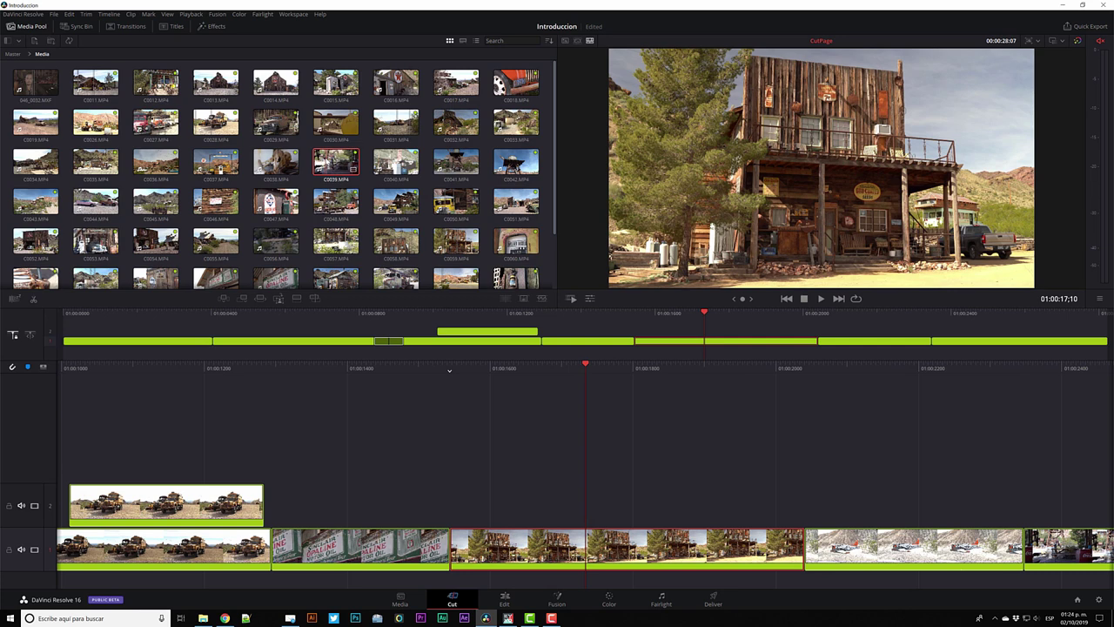
pyautogui.click(339, 159)
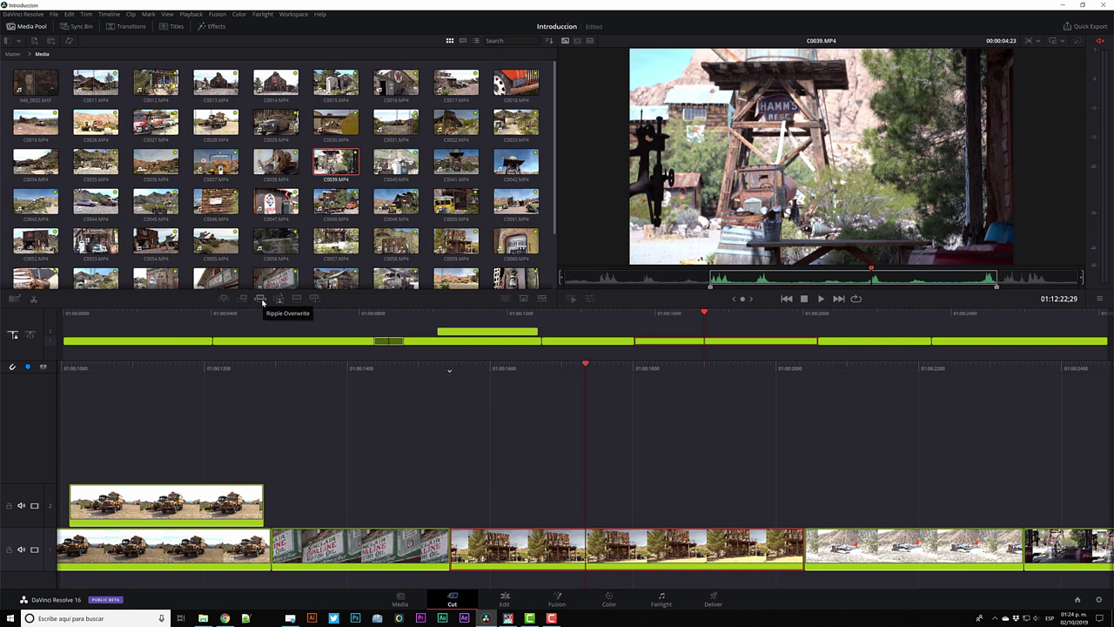
pyautogui.click(262, 302)
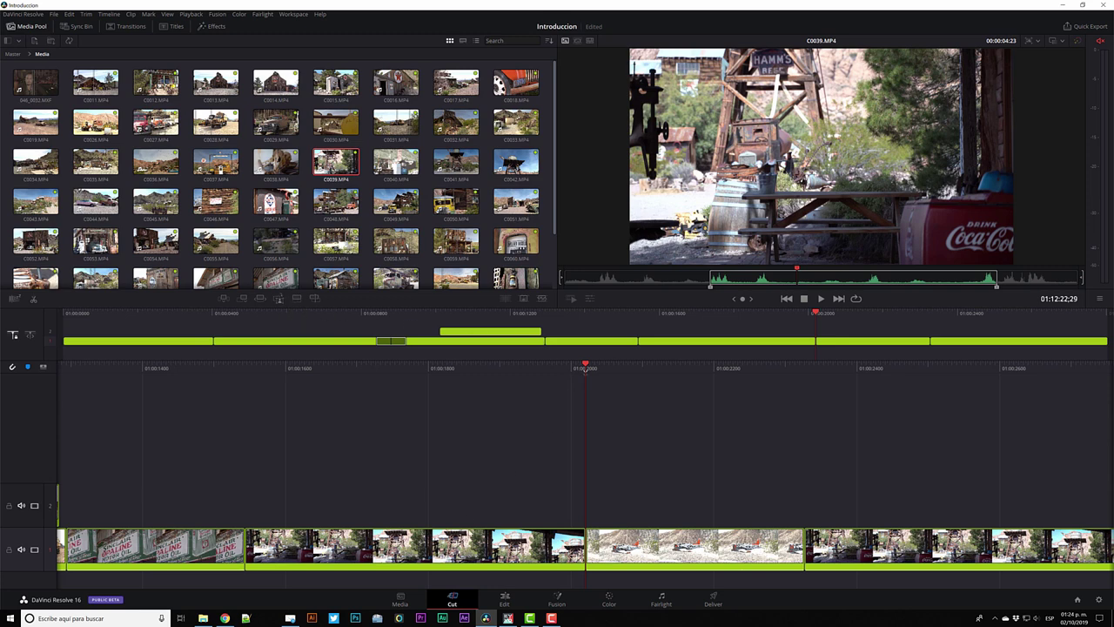
# - Append interview clip 046_0032.MXF to the timeline's end, then scrub back and select it
pyautogui.click(33, 87)
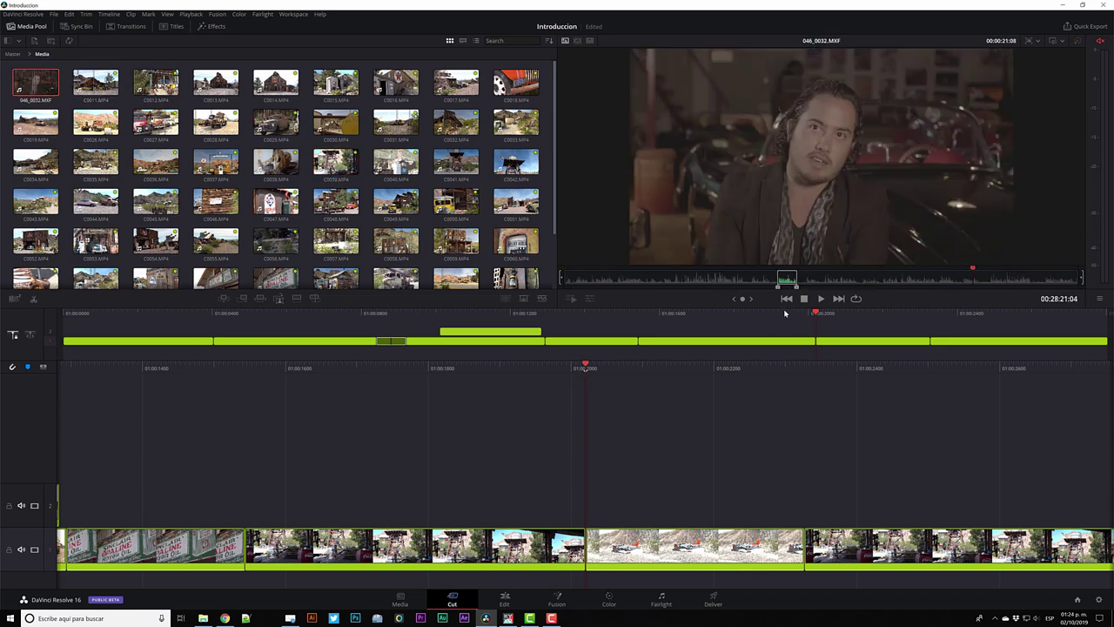
pyautogui.click(243, 299)
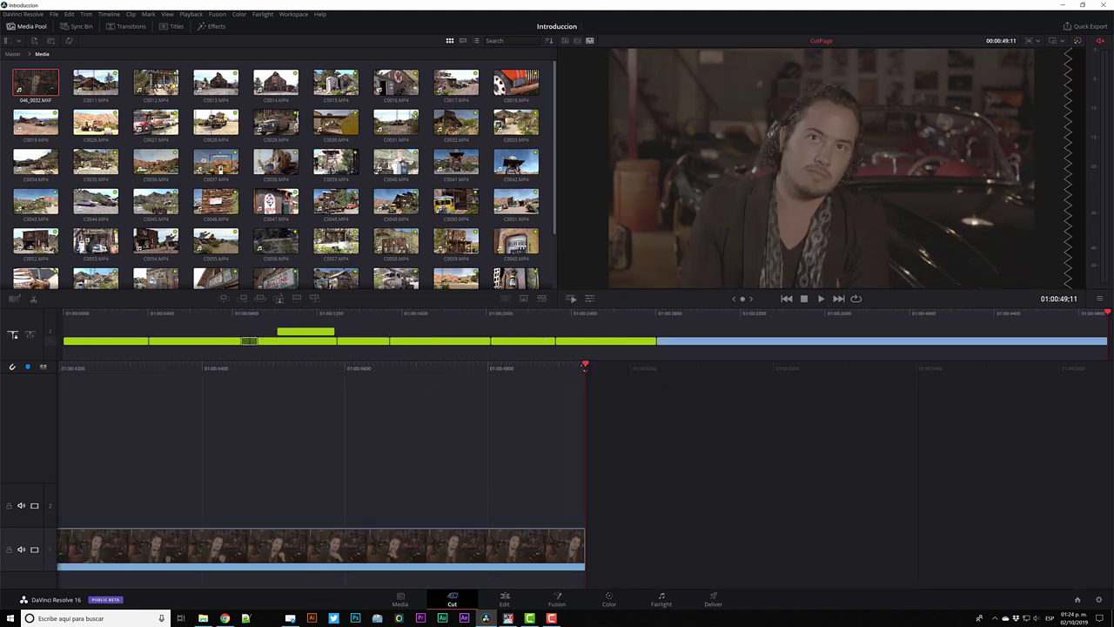
pyautogui.moveTo(1106, 311); pyautogui.dragTo(889, 320)
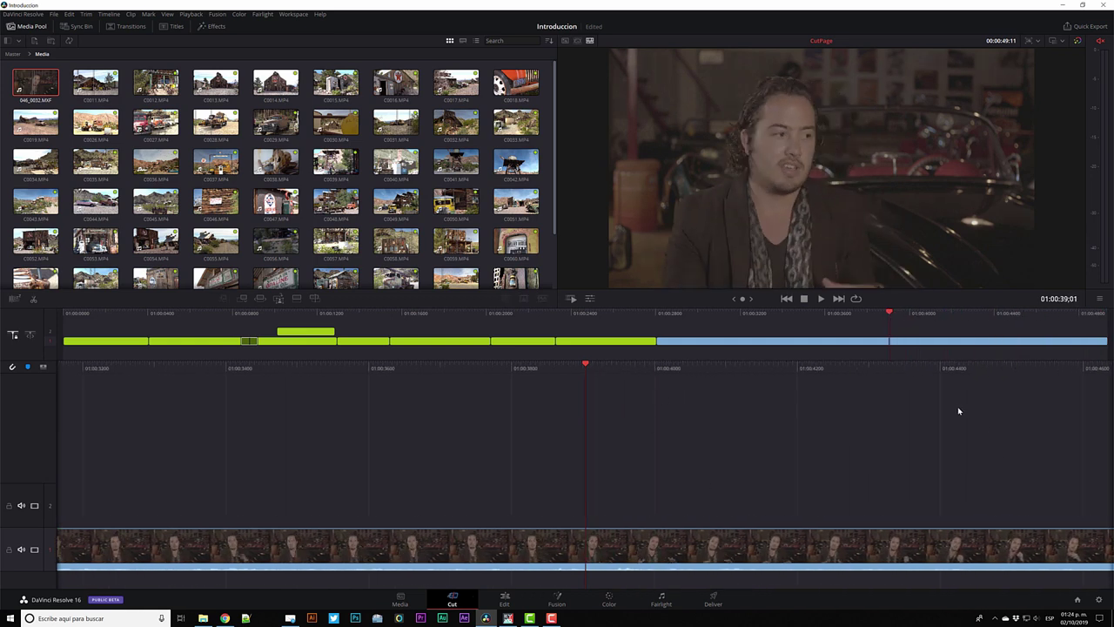
pyautogui.click(630, 543)
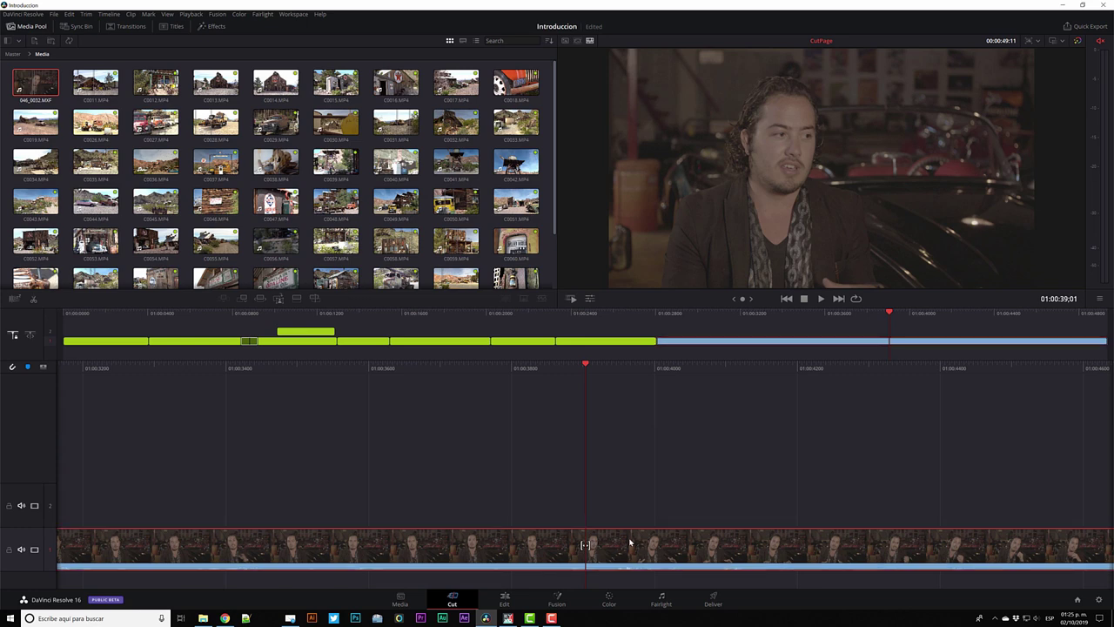
# - Place interview footage on track 2 with Place on Top and review it using J, K, L
pyautogui.click(279, 298)
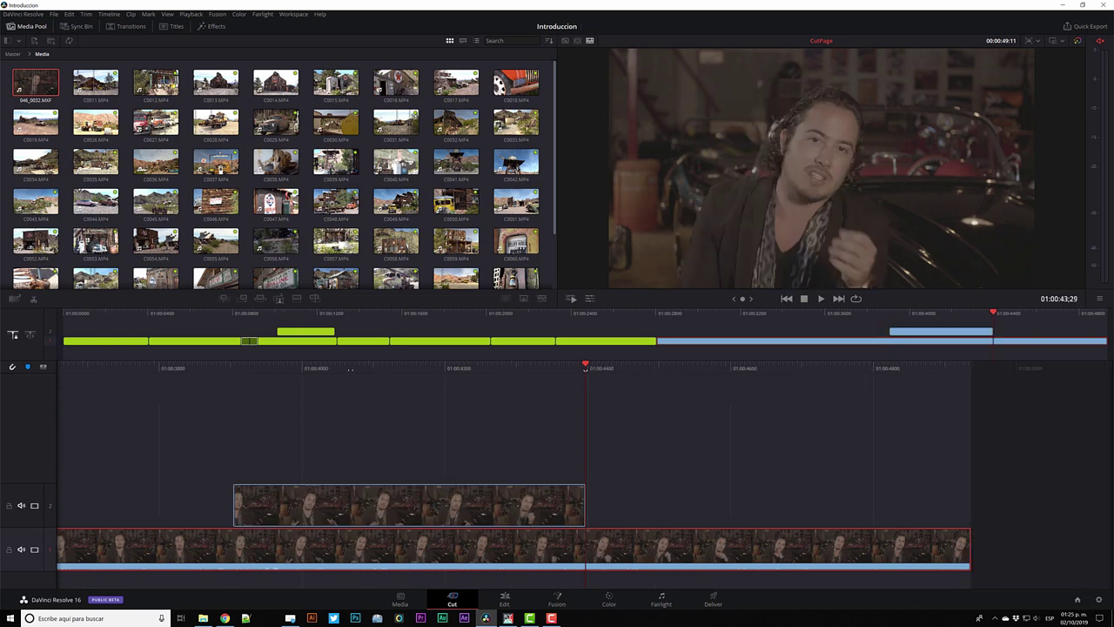
pyautogui.moveTo(584, 363); pyautogui.dragTo(807, 360)
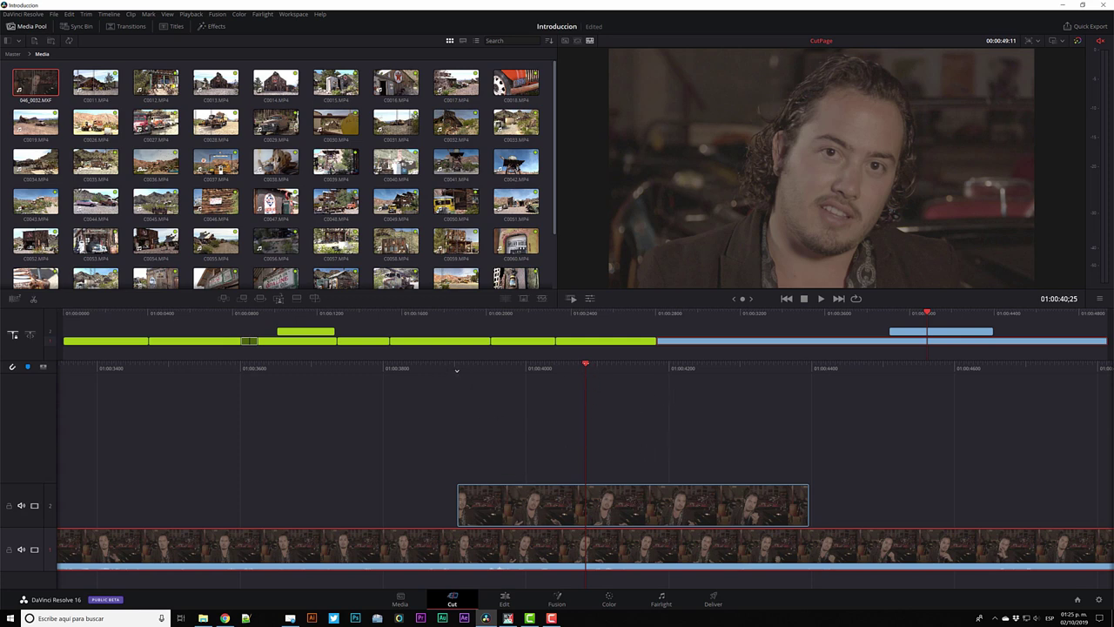
pyautogui.press('l')
pyautogui.press('j')
pyautogui.press('j')
pyautogui.press('j')
pyautogui.press('k')
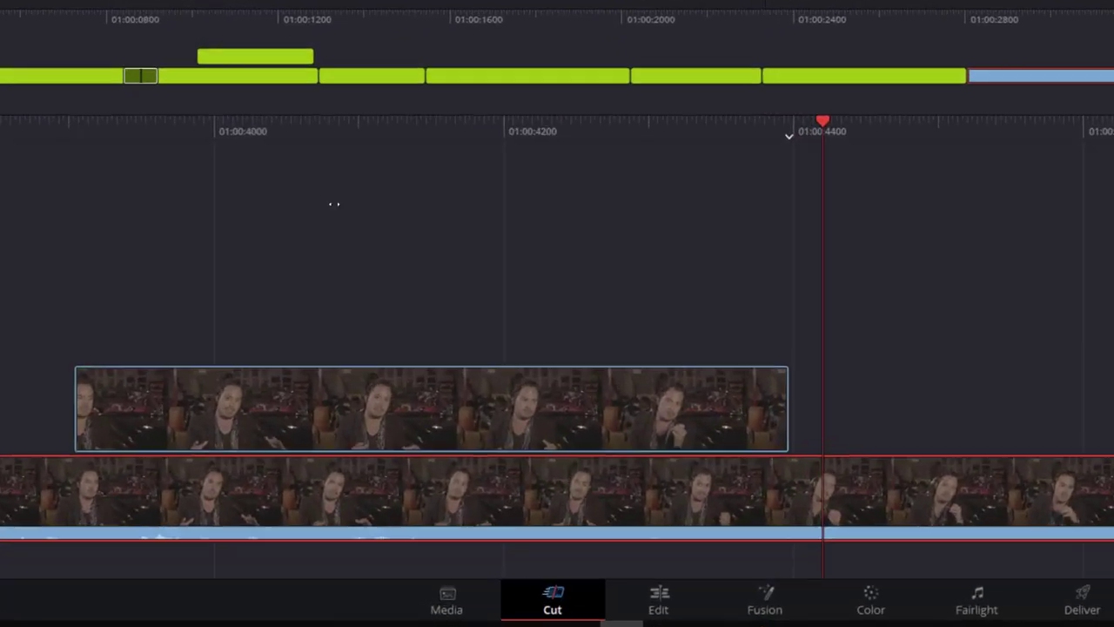
pyautogui.press('j')
pyautogui.press('j')
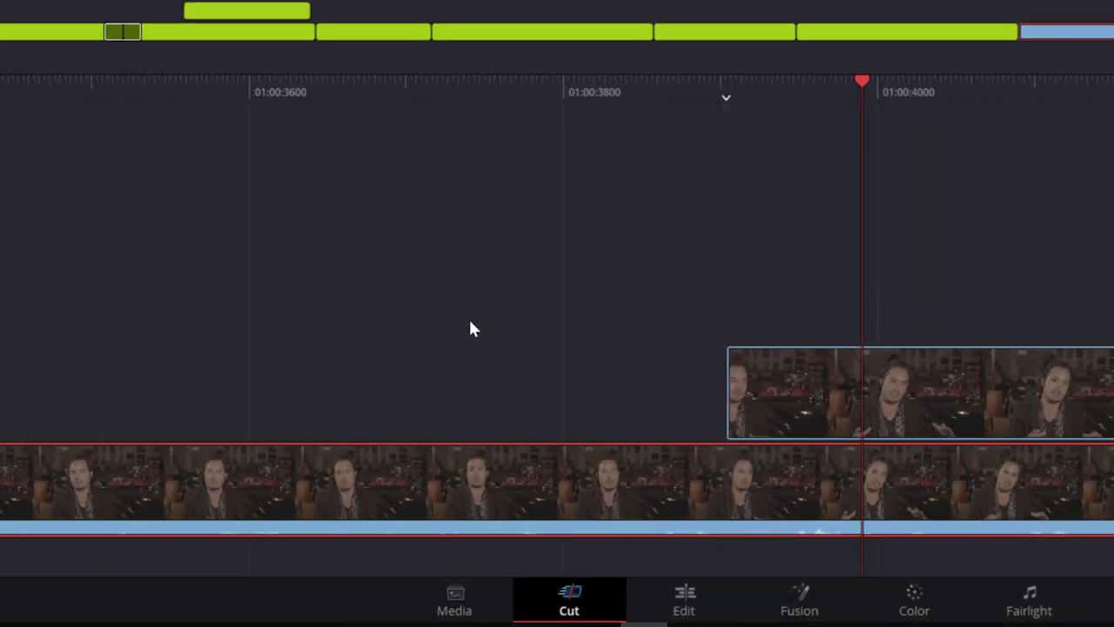
# - Nudge the current time and toggle track 2 off and on to compare the overlay
pyautogui.moveTo(860, 81); pyautogui.dragTo(825, 81)
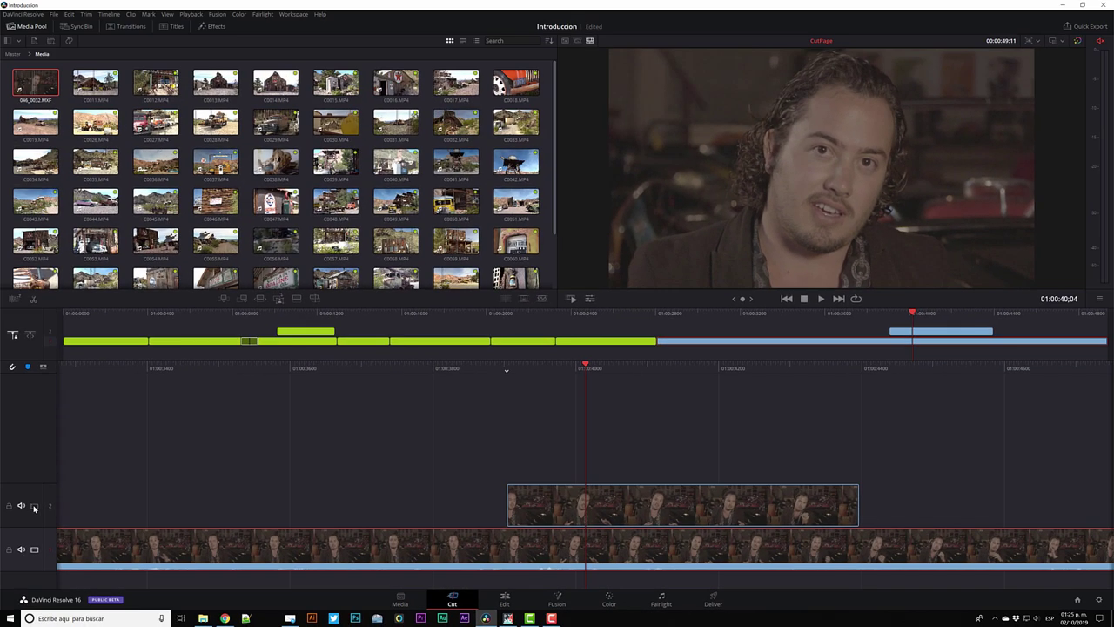
pyautogui.click(34, 506)
pyautogui.click(34, 506)
pyautogui.click(610, 315)
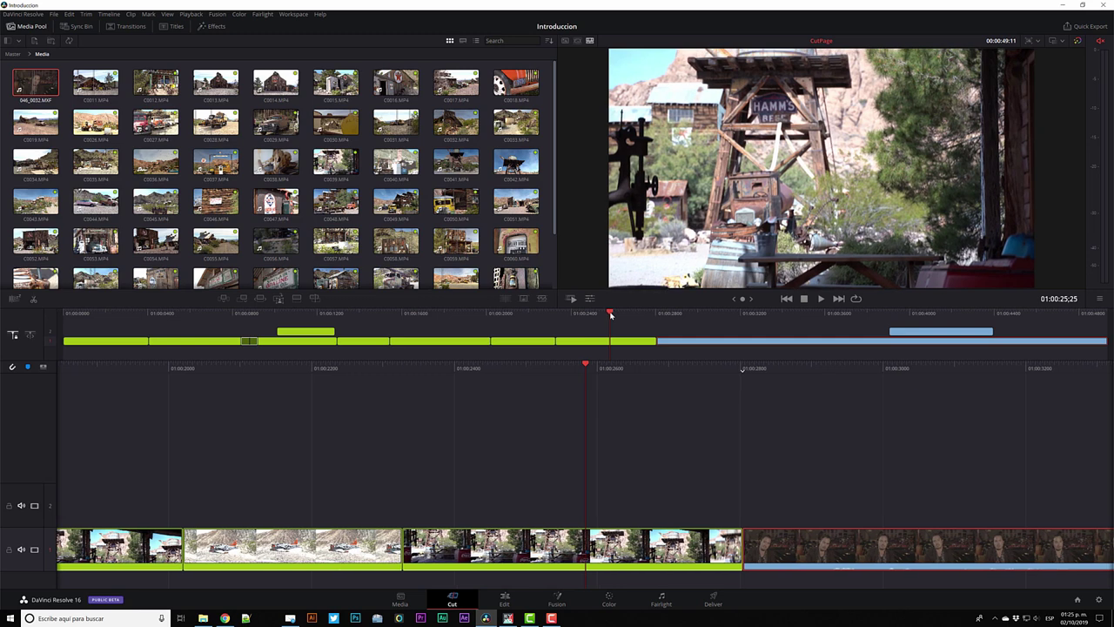
pyautogui.click(513, 315)
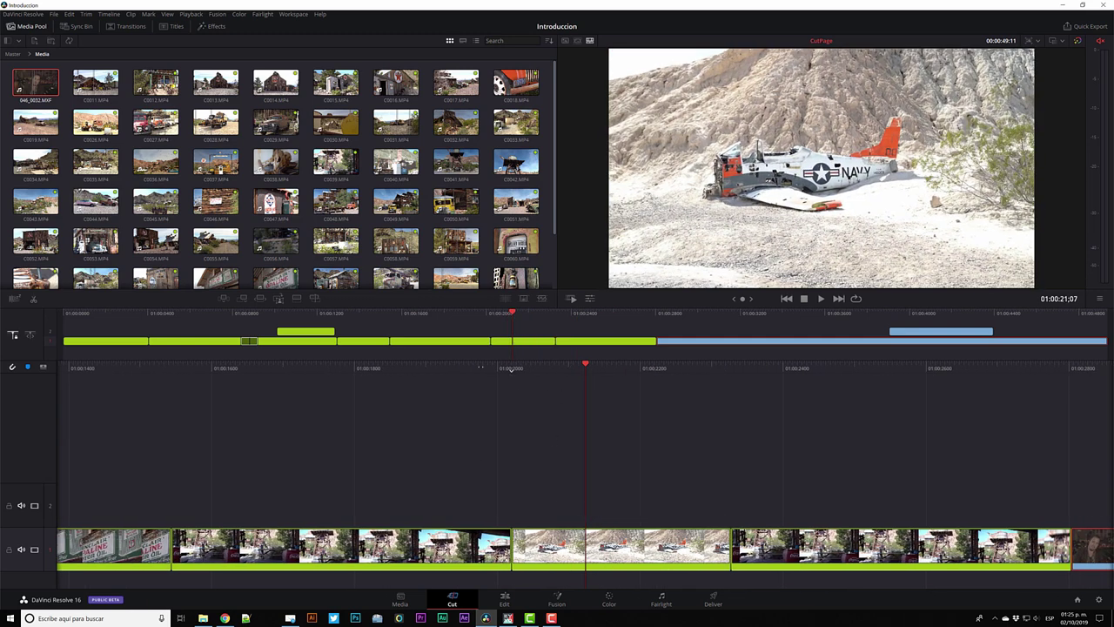
pyautogui.click(278, 299)
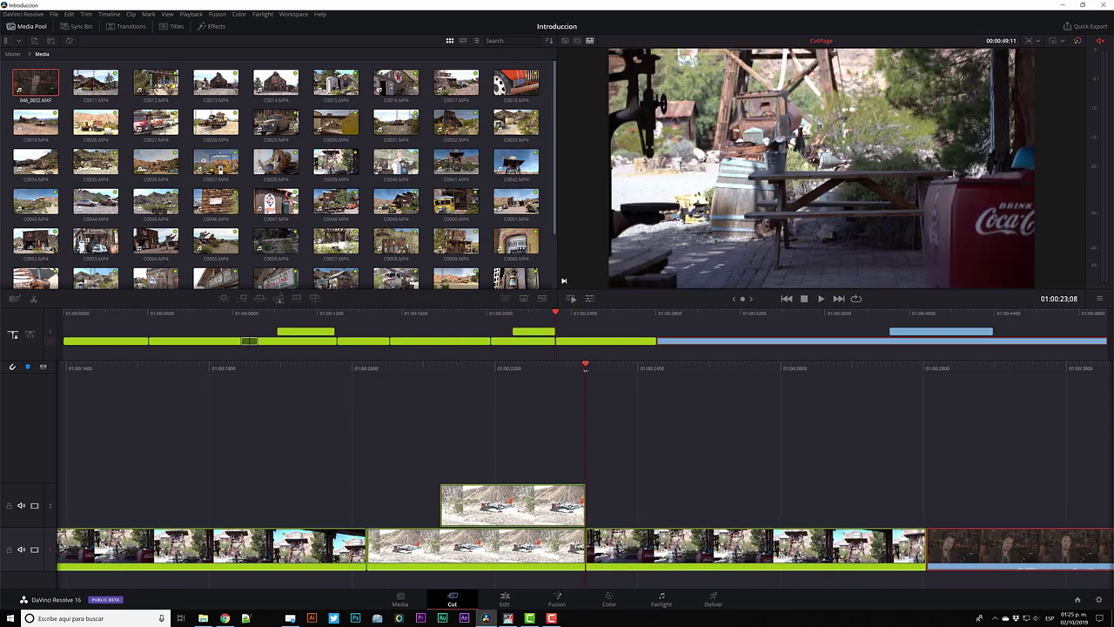
pyautogui.moveTo(627, 419); pyautogui.dragTo(721, 419)
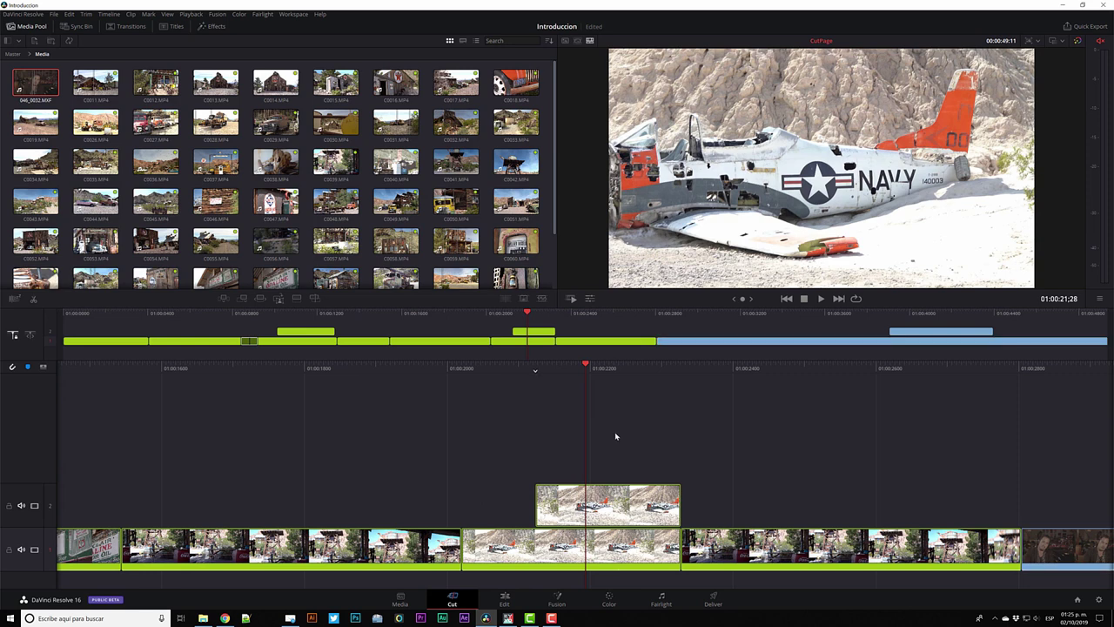
pyautogui.click(33, 506)
pyautogui.click(33, 505)
# - Set an out point on gas-pump clip C0060.MP4 and park the timeline at 01:00:24:18
pyautogui.click(516, 241)
pyautogui.click(714, 277)
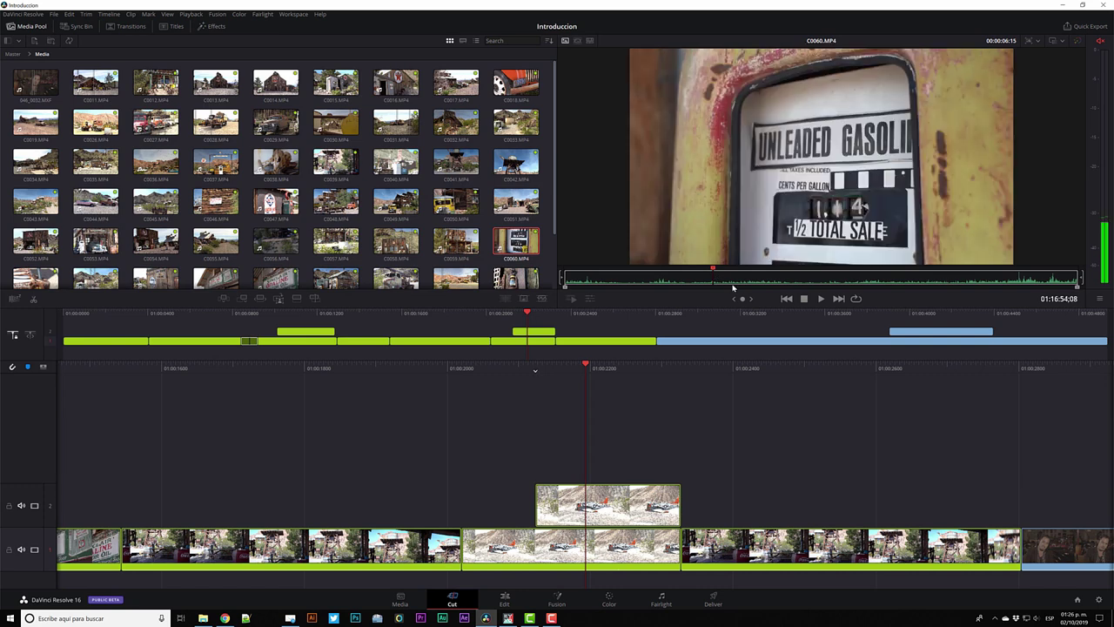
pyautogui.click(818, 280)
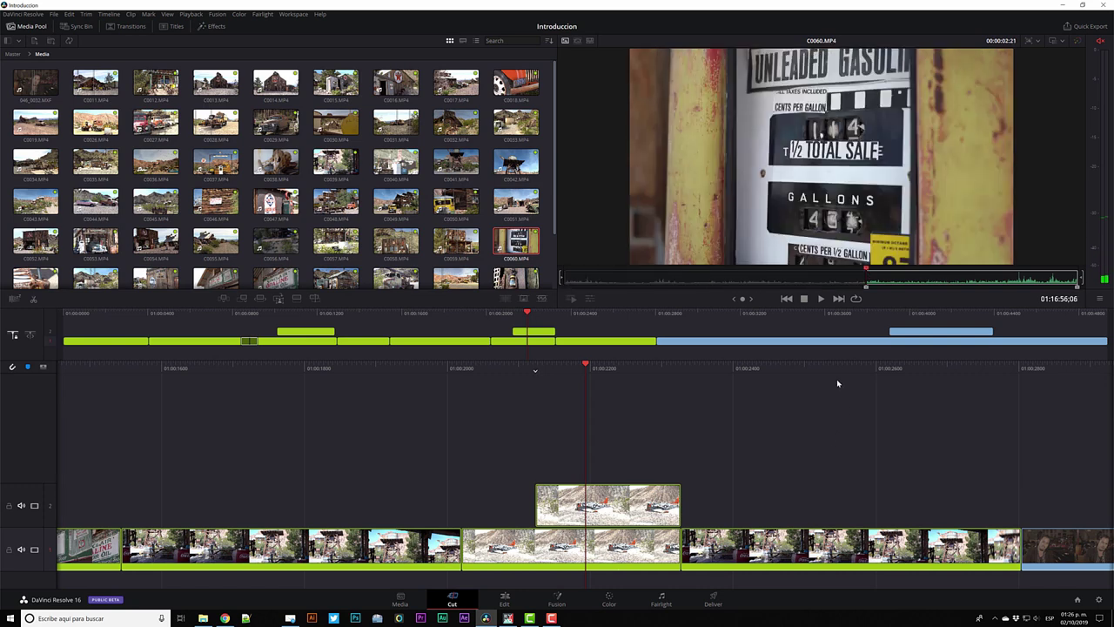
pyautogui.press('o')
pyautogui.click(811, 379)
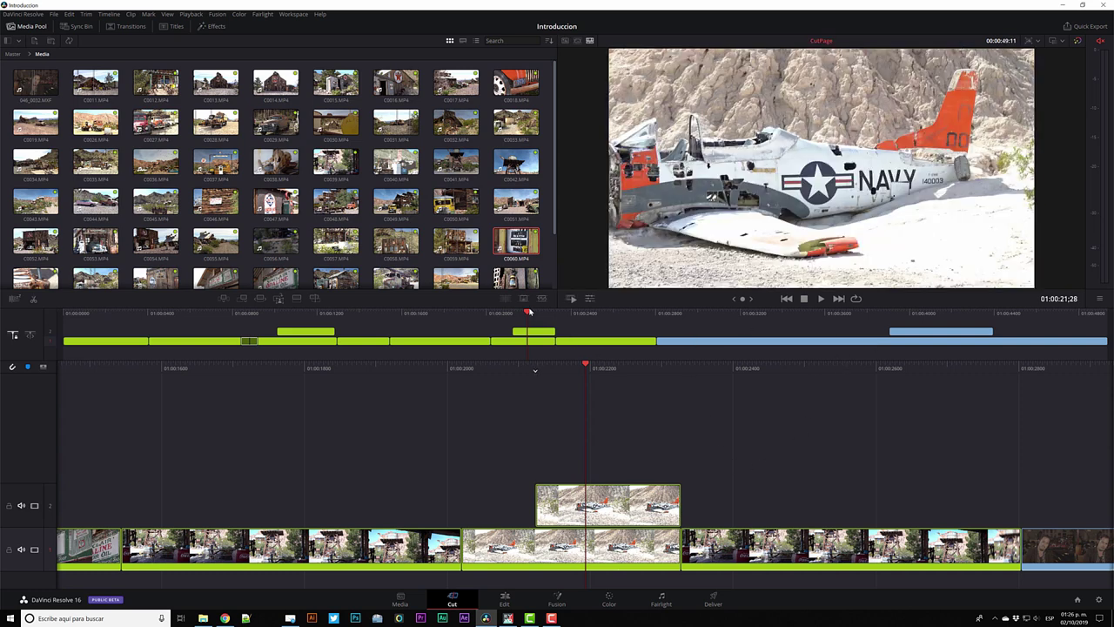
pyautogui.moveTo(528, 313); pyautogui.dragTo(583, 309)
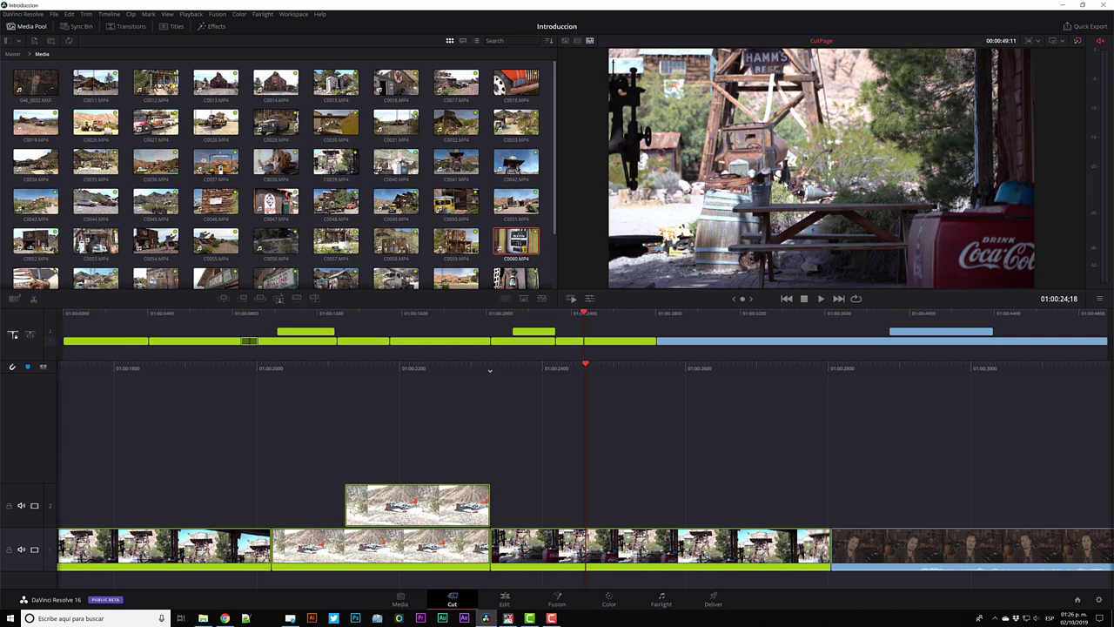
# - Place C0060.MP4 on top on track 2 at 01:00:24, then source-overwrite it onto new track 3
pyautogui.click(296, 299)
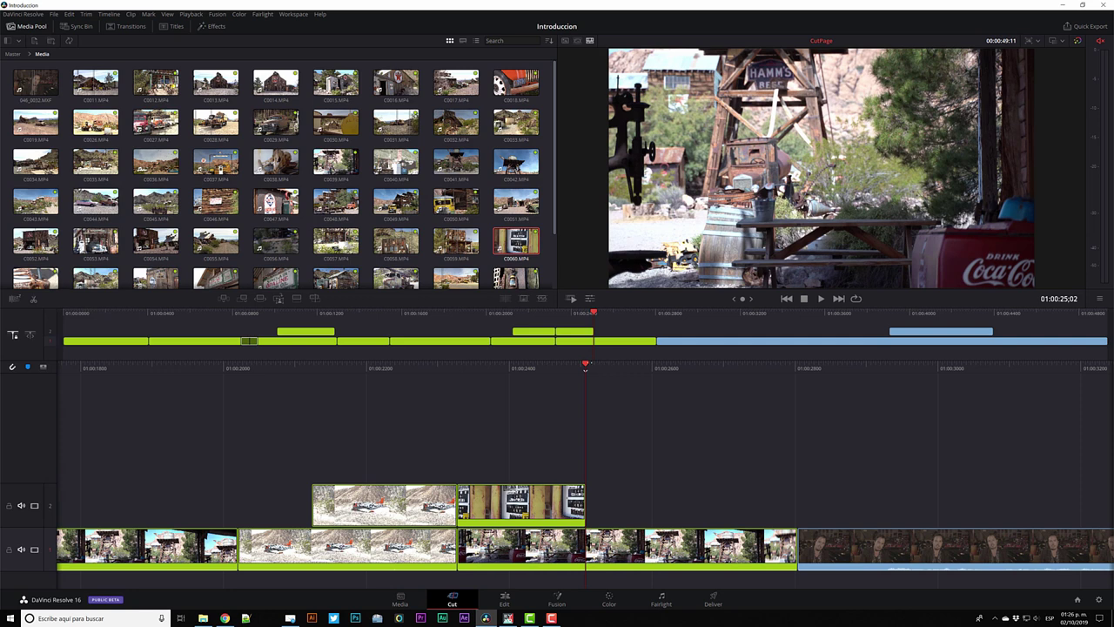
pyautogui.moveTo(585, 367); pyautogui.dragTo(527, 371)
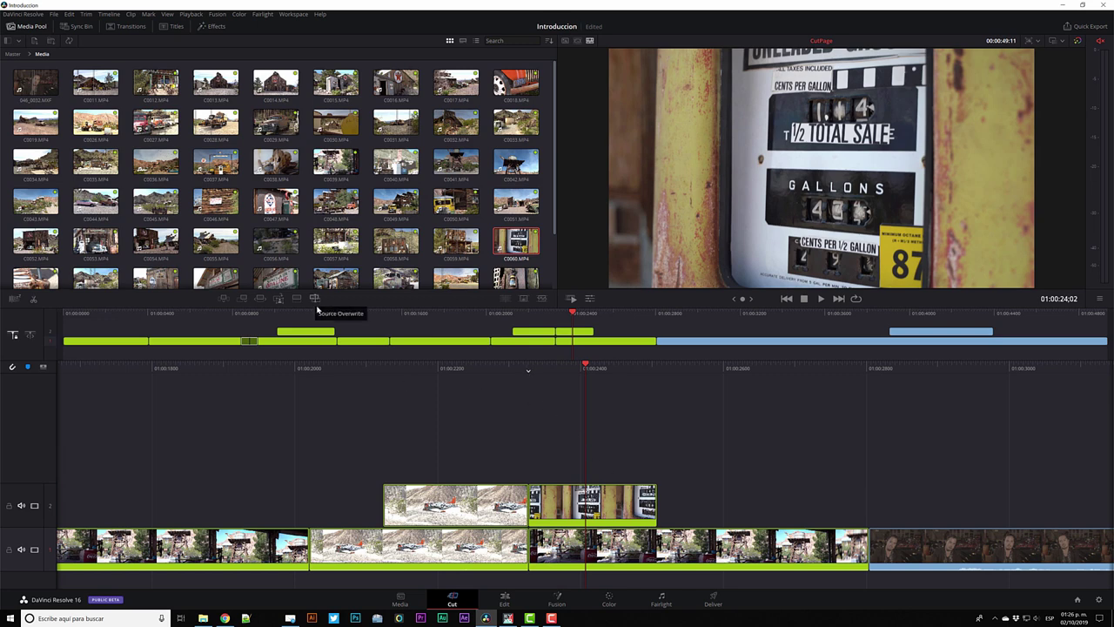
pyautogui.click(592, 503)
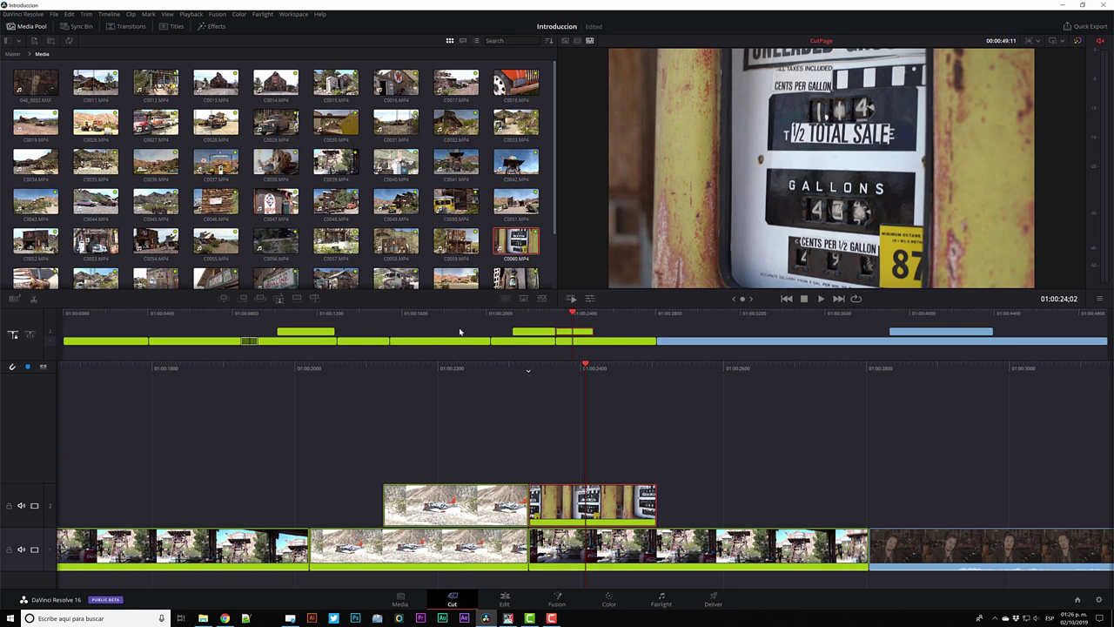
pyautogui.click(451, 500)
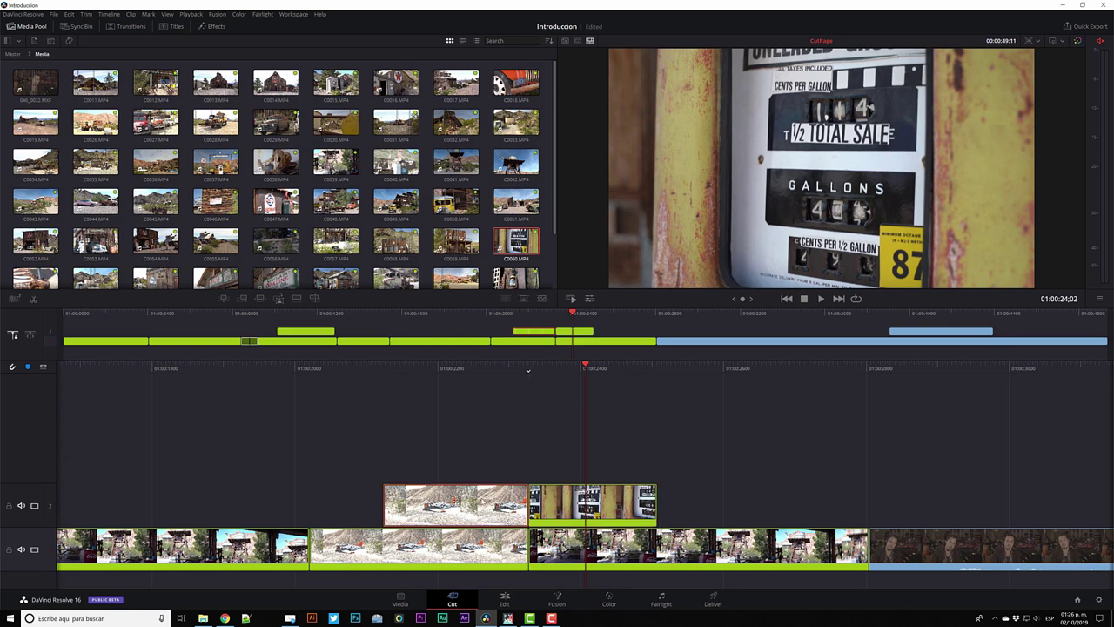
pyautogui.click(314, 298)
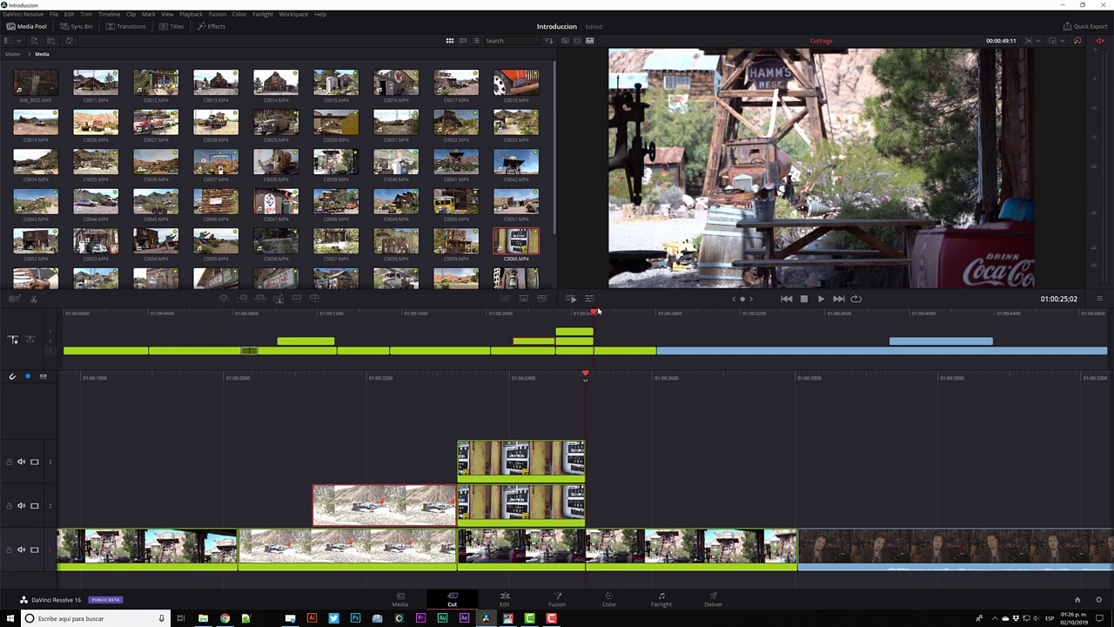
pyautogui.moveTo(593, 318); pyautogui.dragTo(1112, 306)
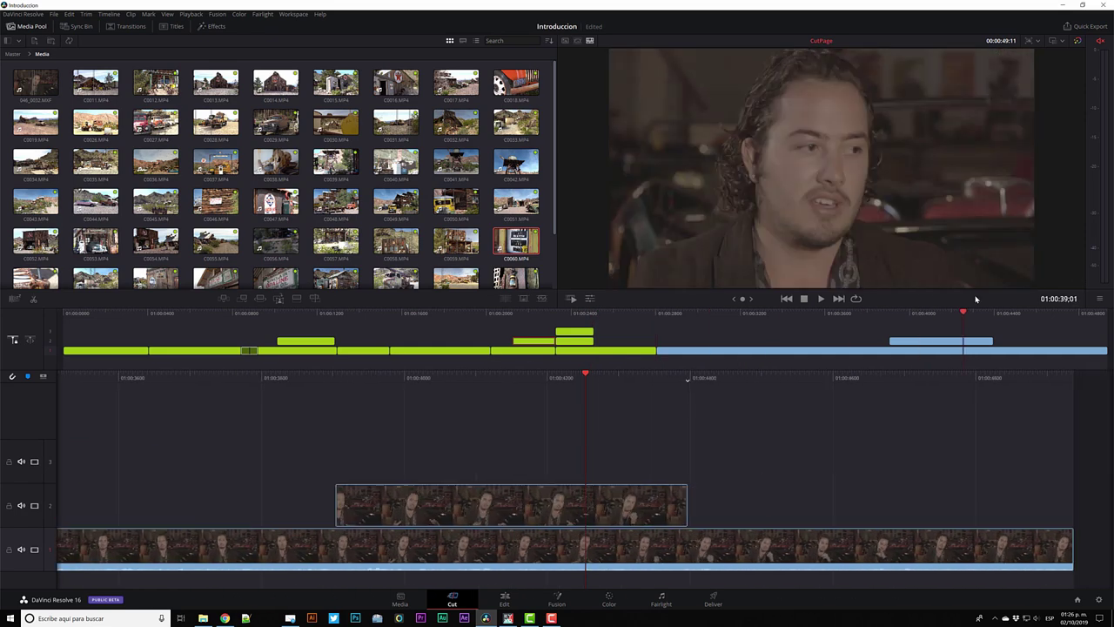
pyautogui.moveTo(1111, 306); pyautogui.dragTo(76, 340)
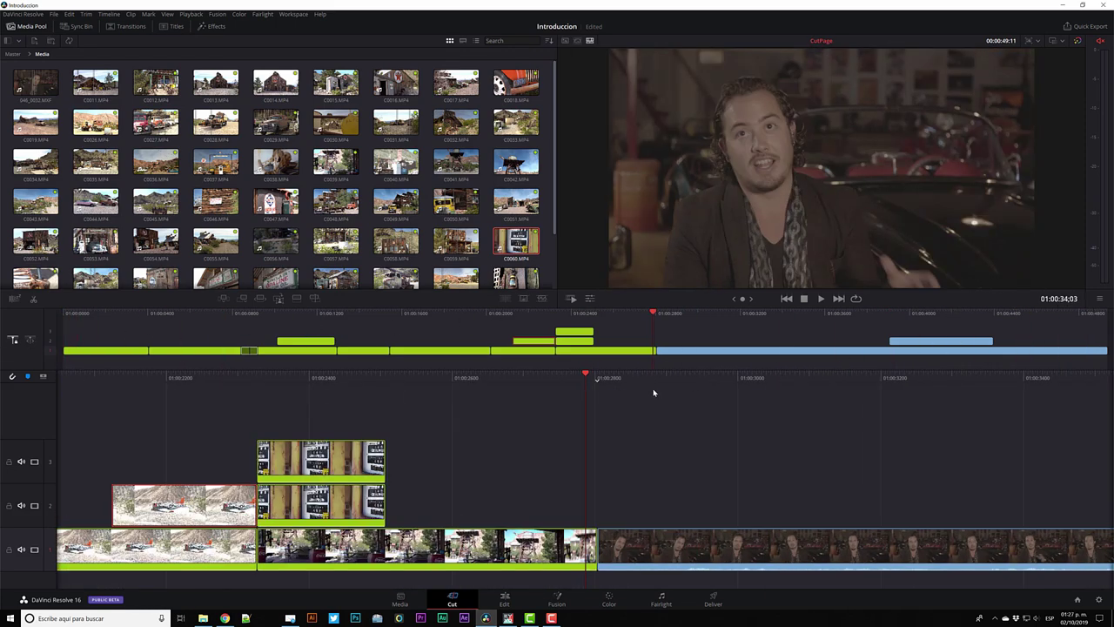
pyautogui.moveTo(77, 340); pyautogui.dragTo(662, 340)
pyautogui.press('Left')
pyautogui.press('Left')
pyautogui.press('Left')
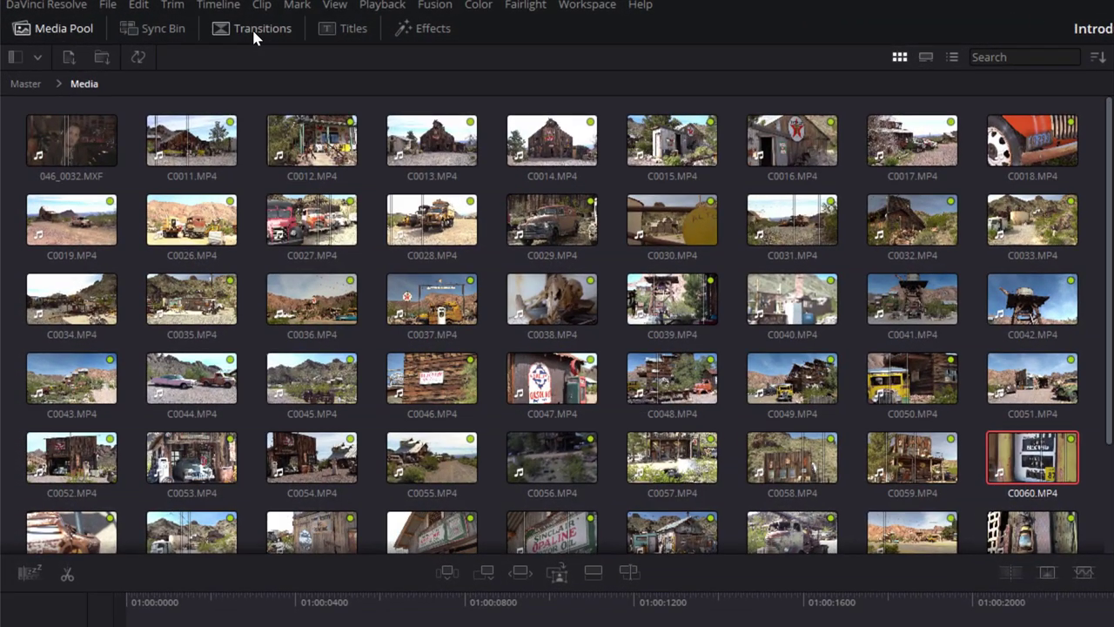
# - Drop a Clock Wipe on the cut before the interview clip and preview it with J and L
pyautogui.click(254, 31)
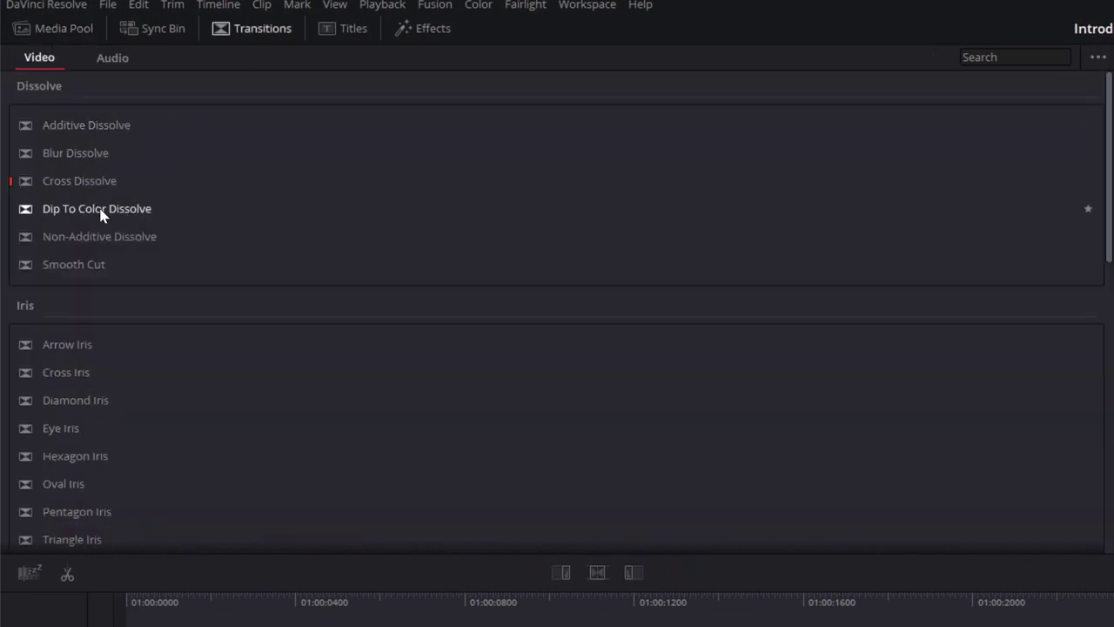
pyautogui.scroll(-6, 99, 214)
pyautogui.scroll(-3, 100, 214)
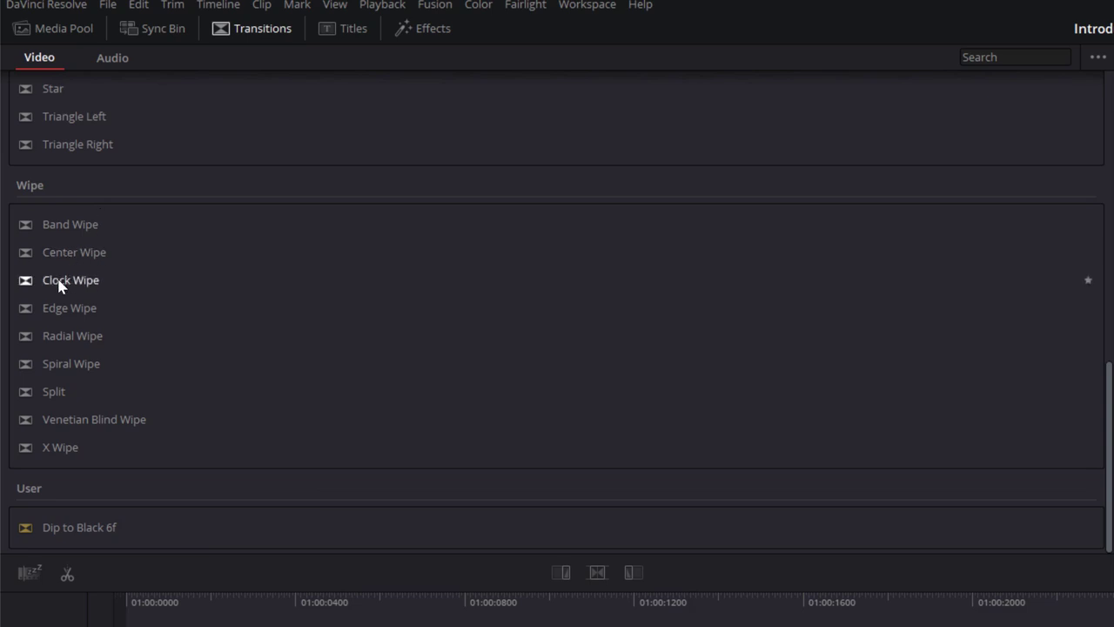
pyautogui.click(60, 284)
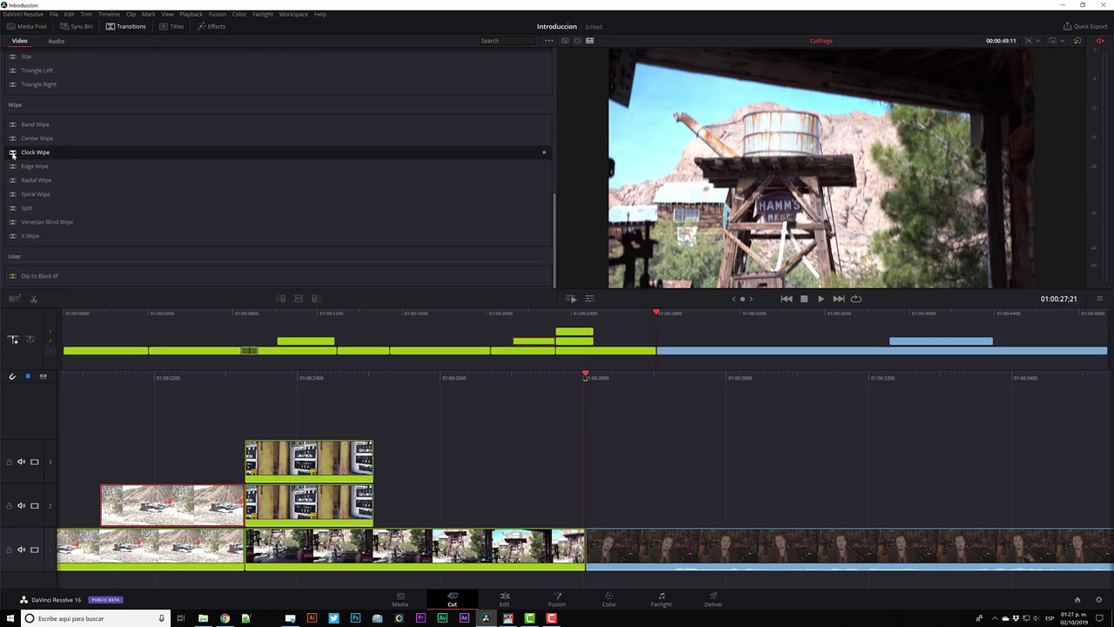
pyautogui.moveTo(25, 285)
pyautogui.mouseDown()
pyautogui.moveTo(579, 617)
pyautogui.moveTo(585, 548)
pyautogui.mouseUp()
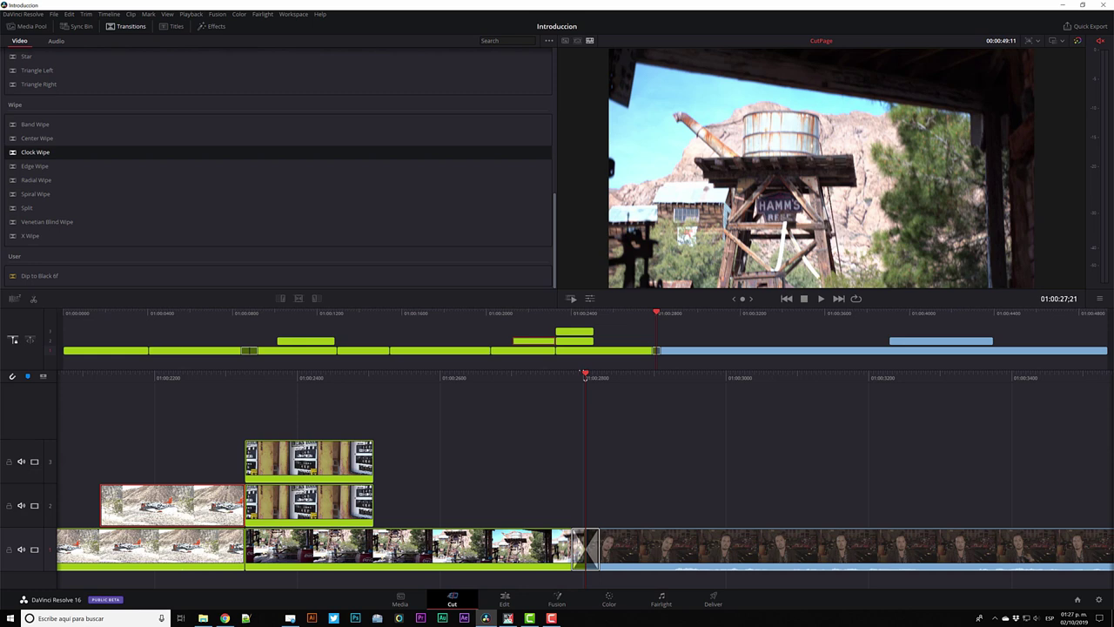
pyautogui.press('j')
pyautogui.press('l')
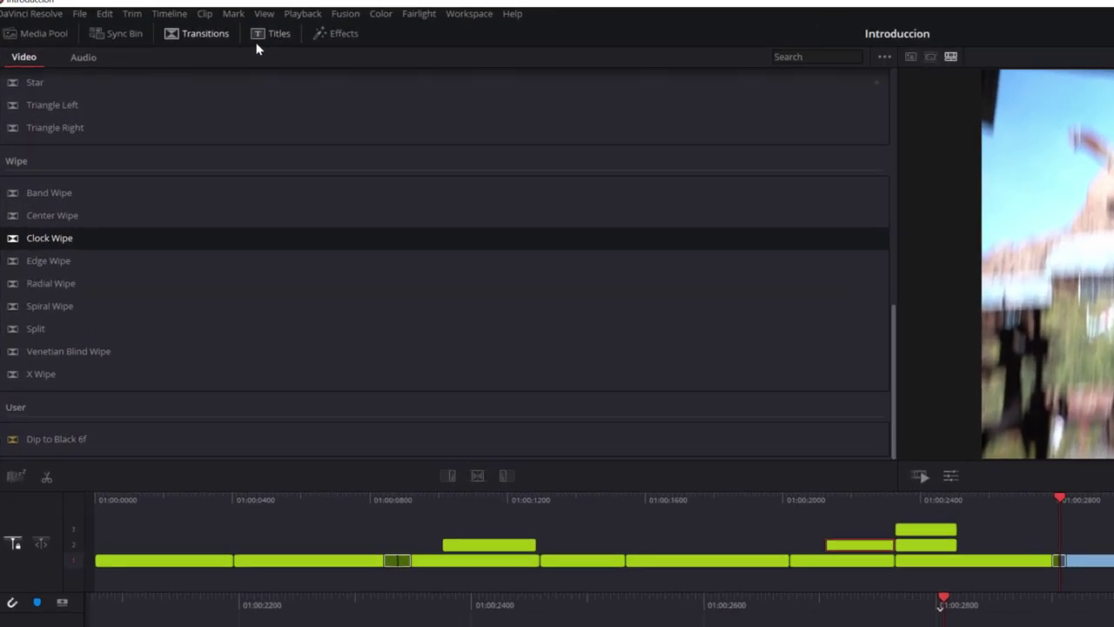
pyautogui.click(172, 26)
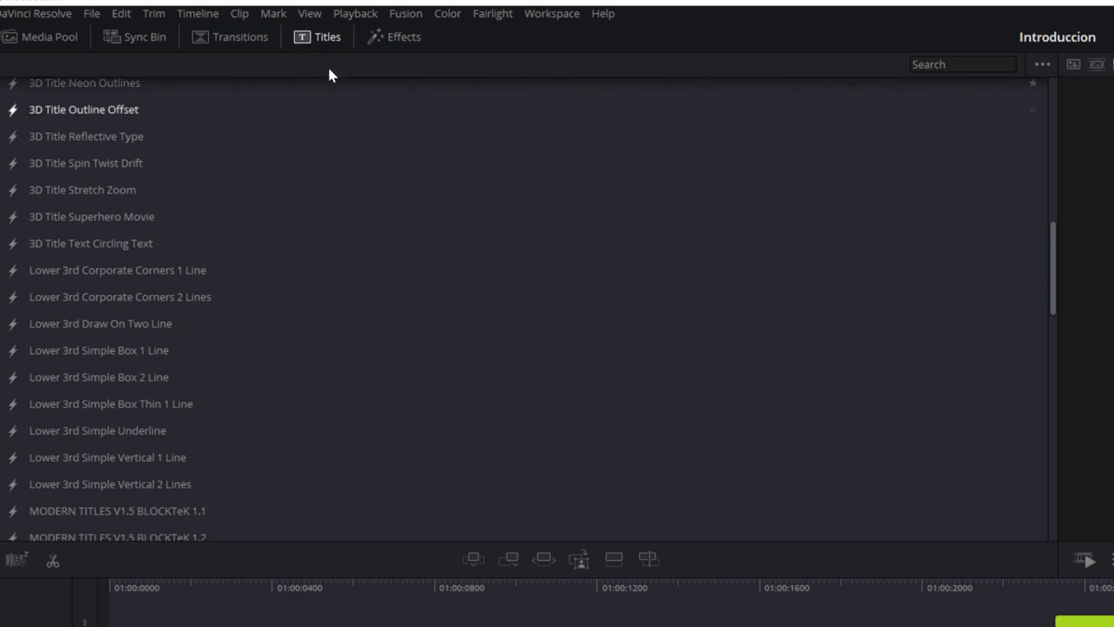
# - Look through the video effects, then show the Sync Bin's nine-camera grid with the interview as Camera 1
pyautogui.click(396, 40)
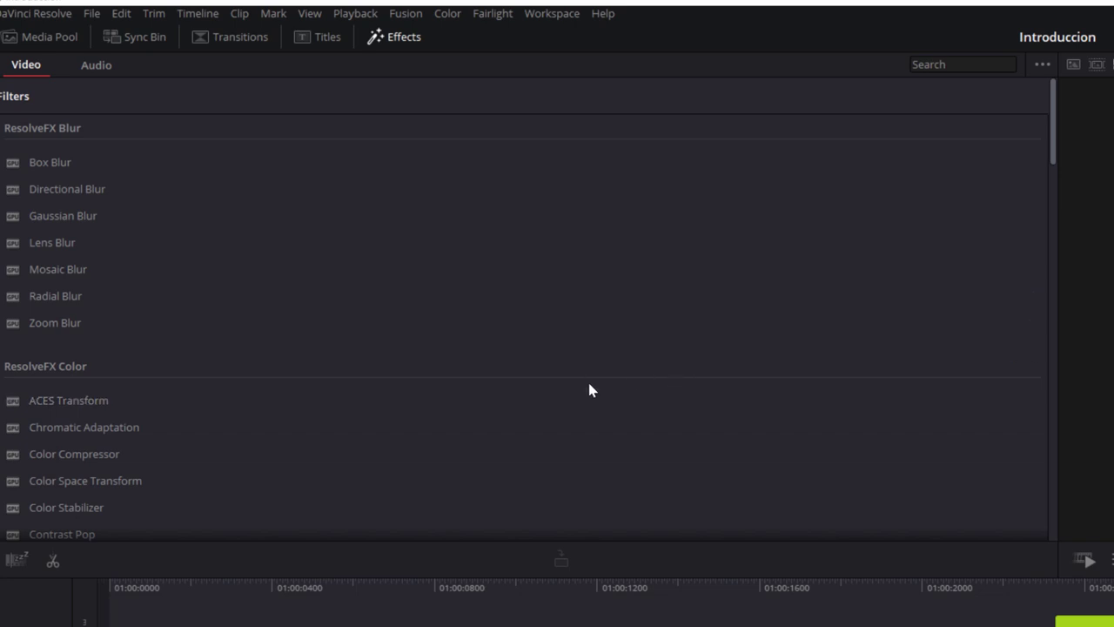
pyautogui.click(137, 39)
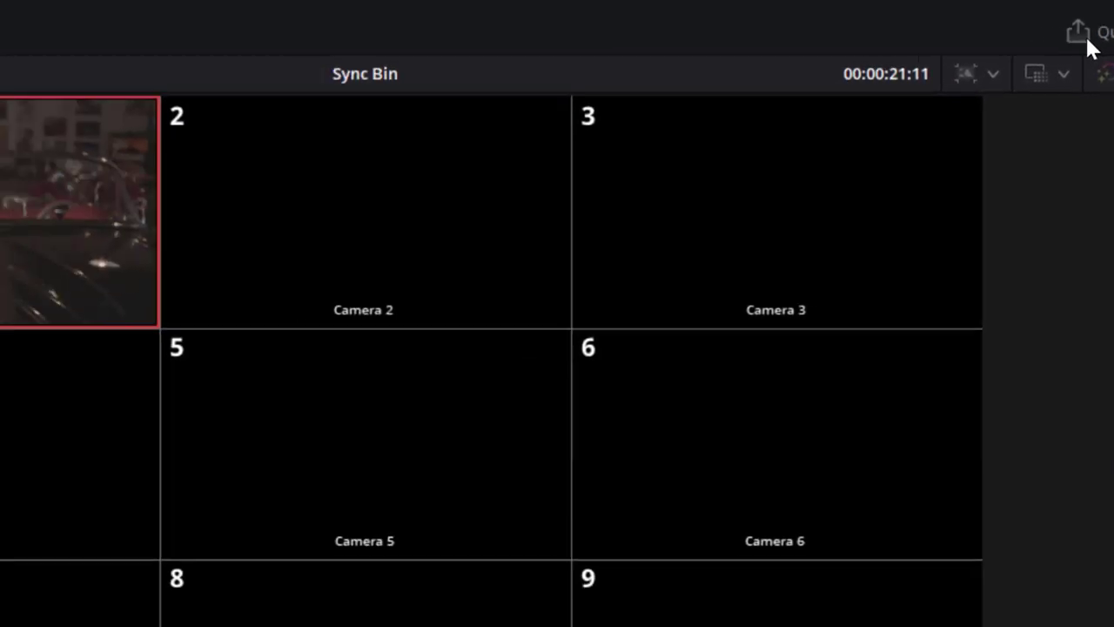
pyautogui.click(1085, 35)
pyautogui.click(427, 271)
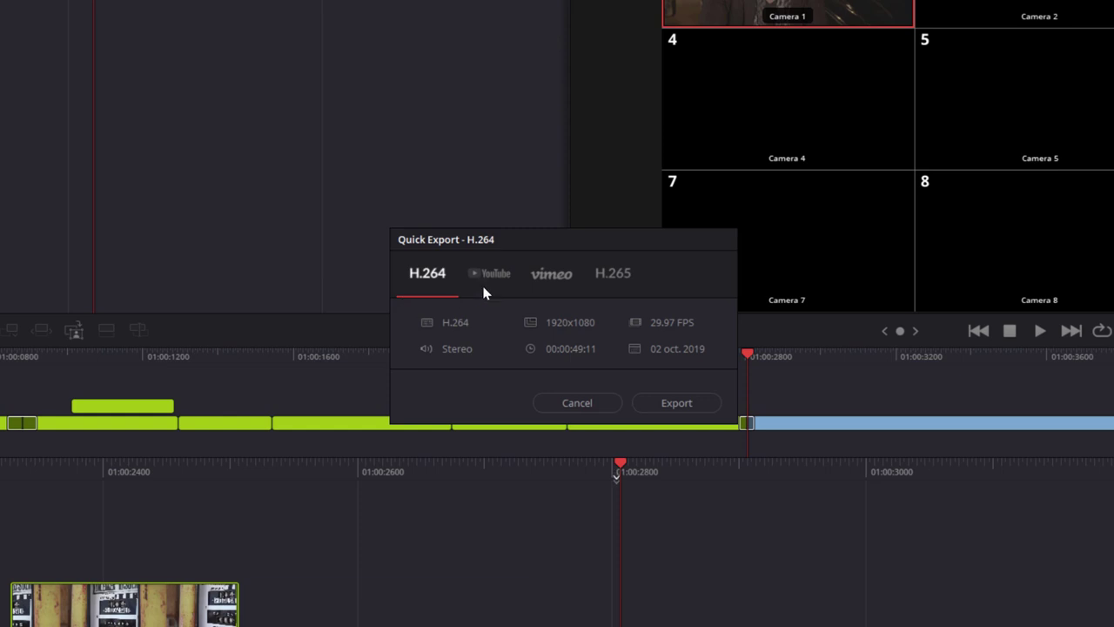
pyautogui.click(487, 276)
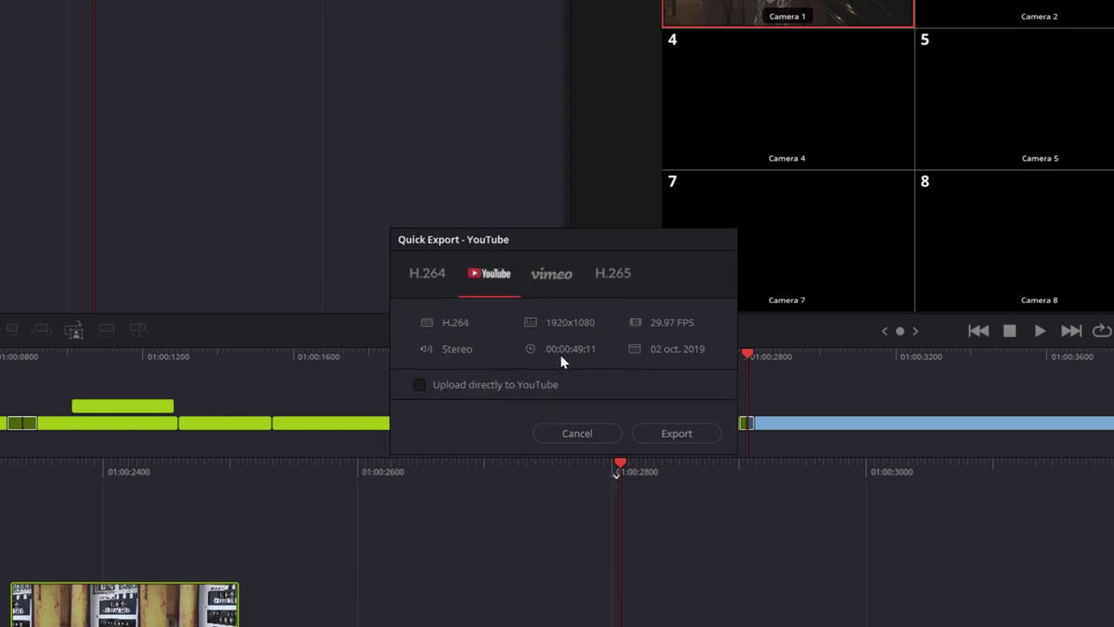
pyautogui.click(418, 388)
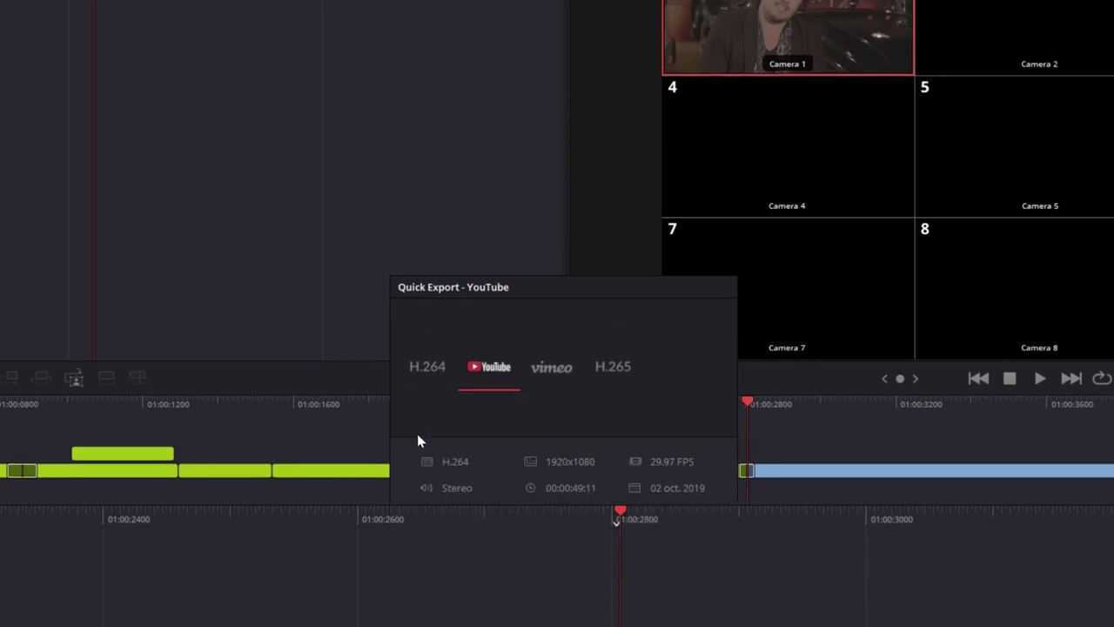
pyautogui.click(417, 431)
pyautogui.click(547, 320)
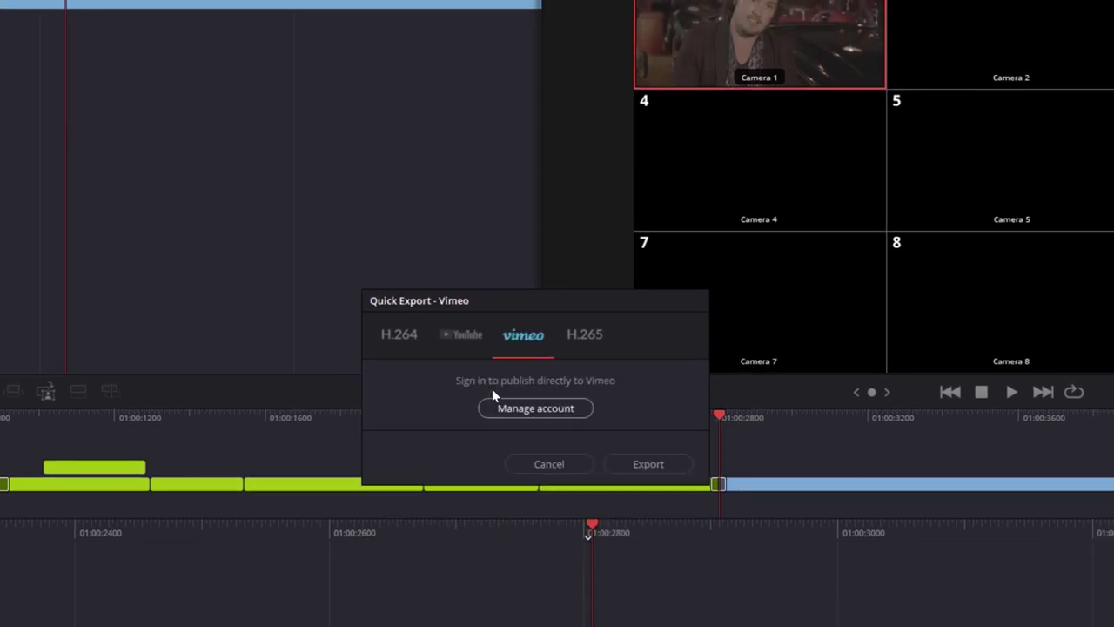
pyautogui.click(418, 333)
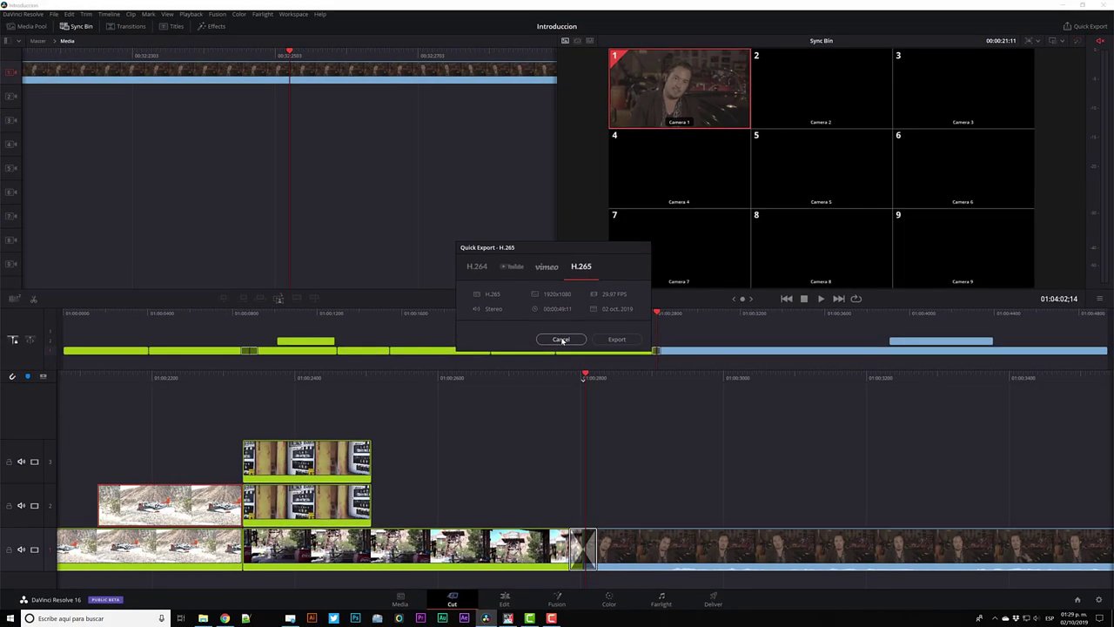
pyautogui.click(561, 339)
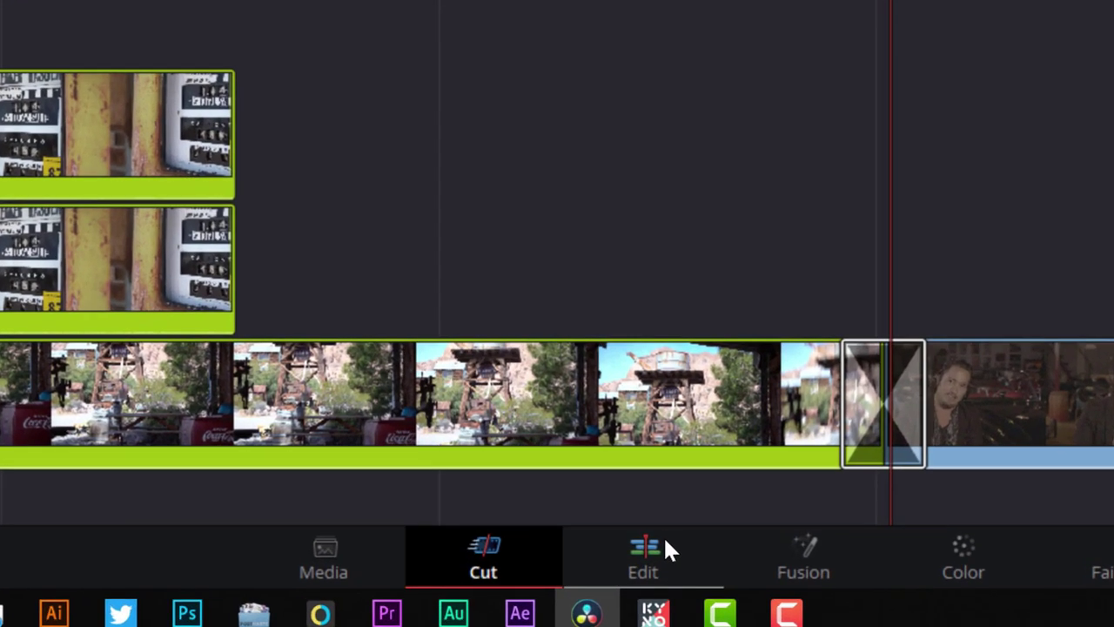
# - Switch to the Edit page and move the playhead back to the barn shot
pyautogui.click(649, 554)
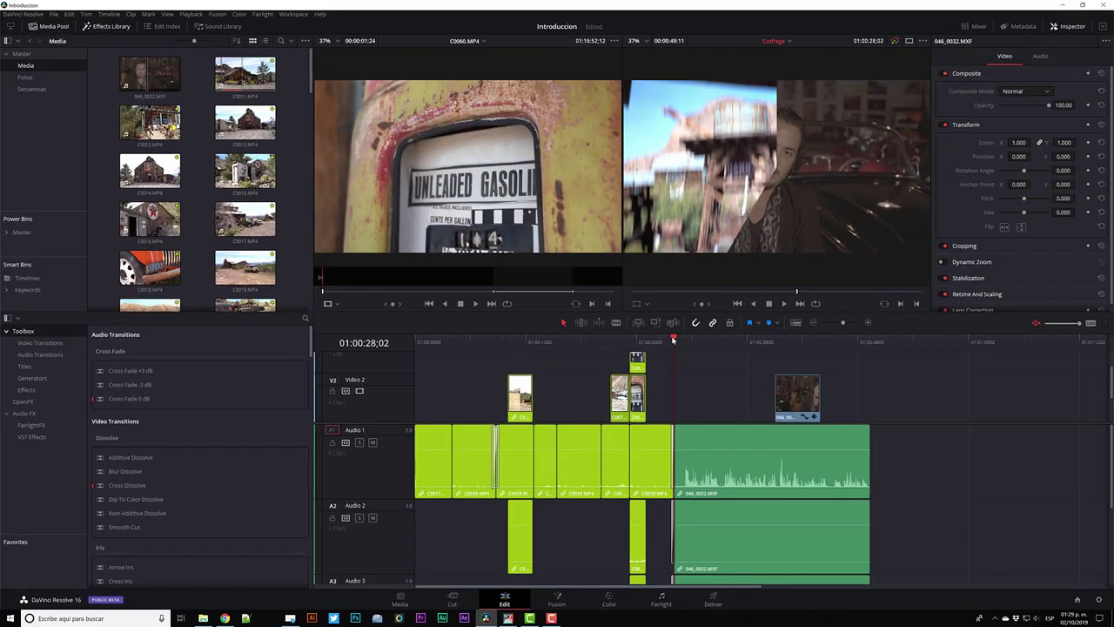
pyautogui.moveTo(673, 340)
pyautogui.mouseDown()
pyautogui.moveTo(431, 363)
pyautogui.moveTo(746, 354)
pyautogui.mouseUp()
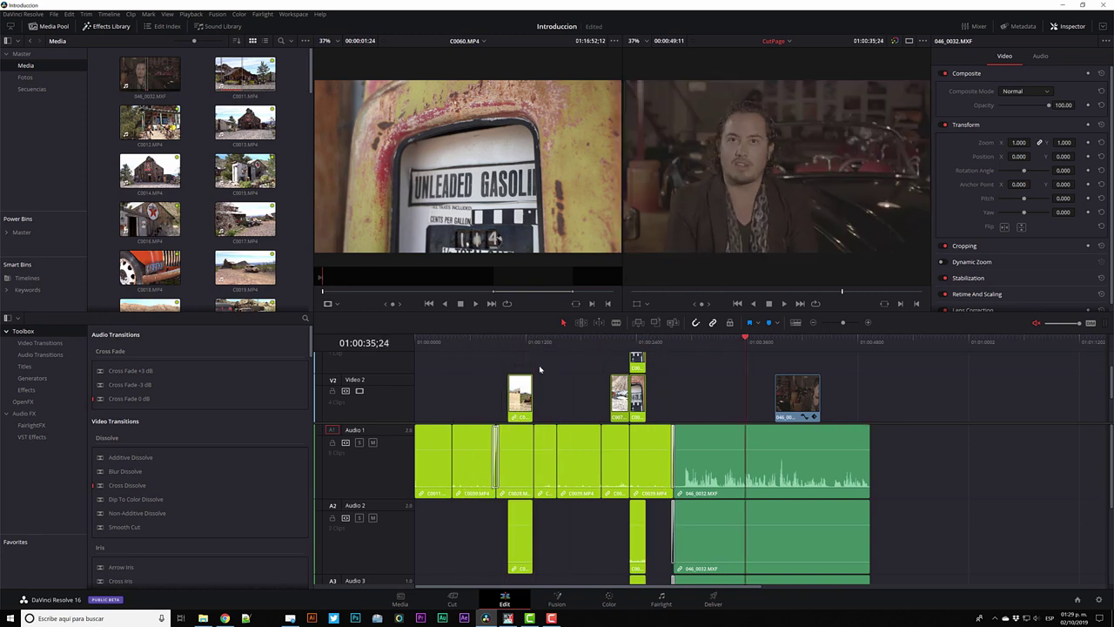
# - Go back to the Cut page
pyautogui.click(451, 597)
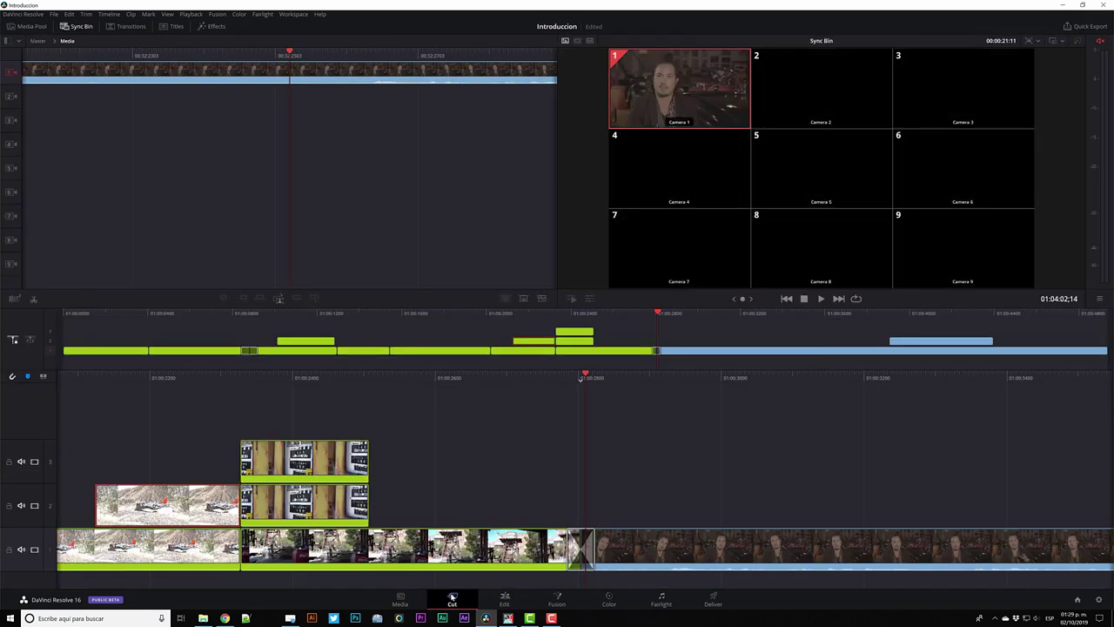